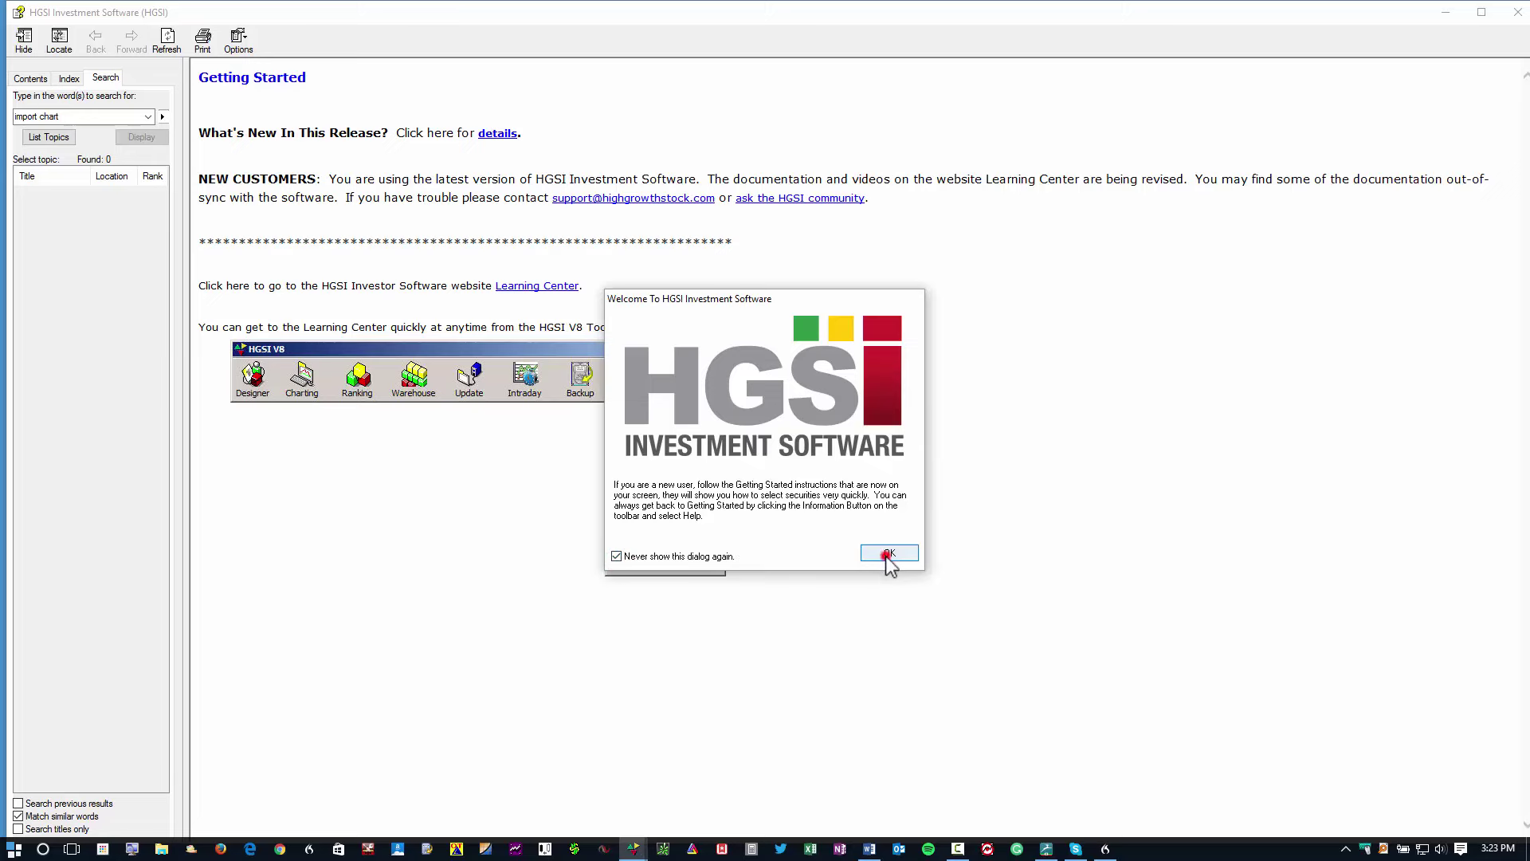
Step: Dismiss the welcome message, and move and enlarge the Charting window showing Apple Inc
left_click(887, 554)
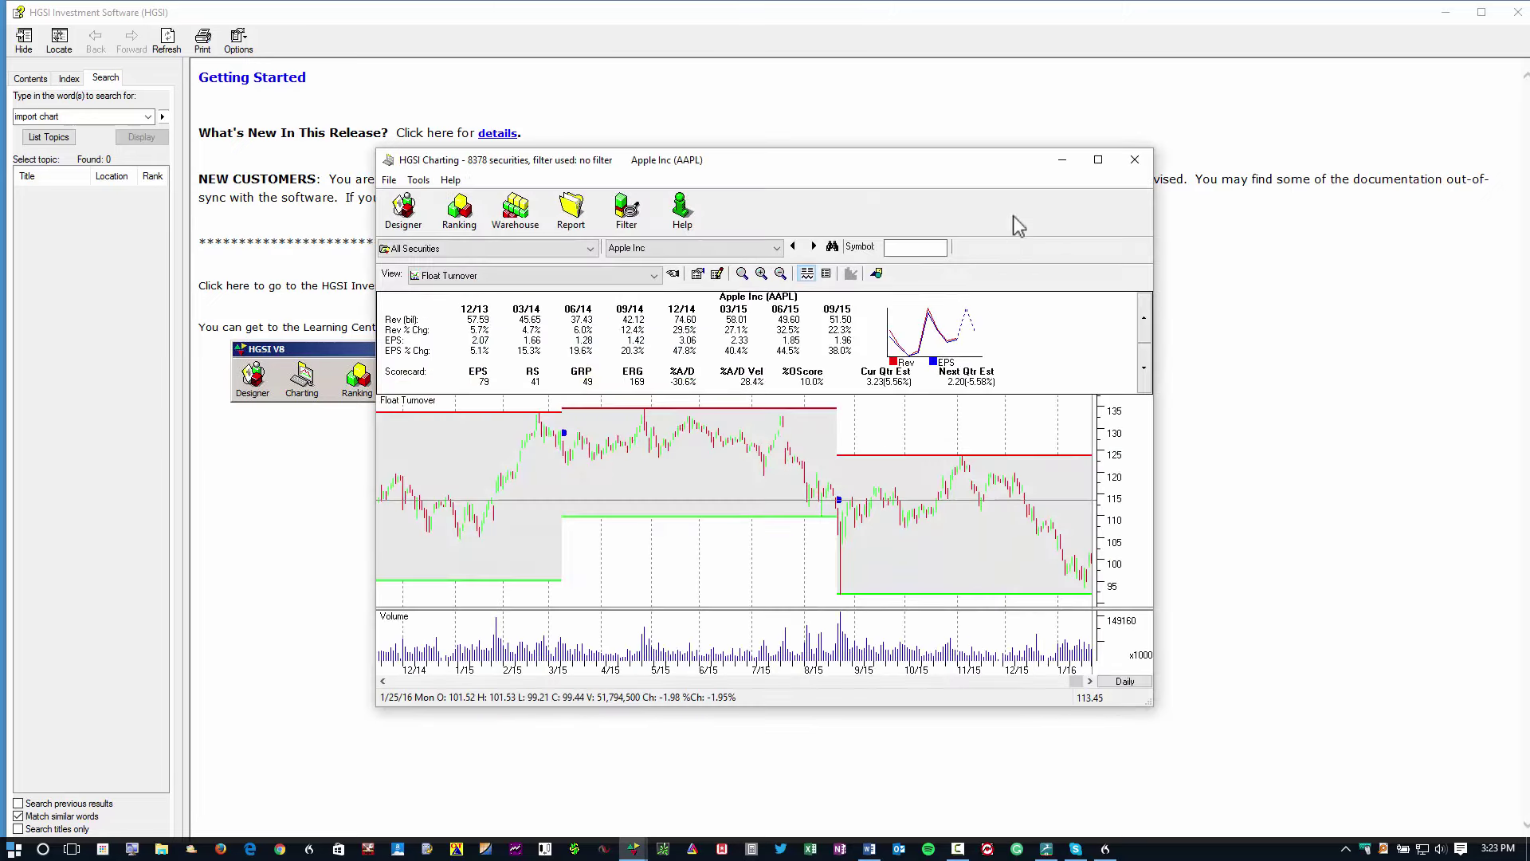
left_click_drag(998, 160, 999, 67)
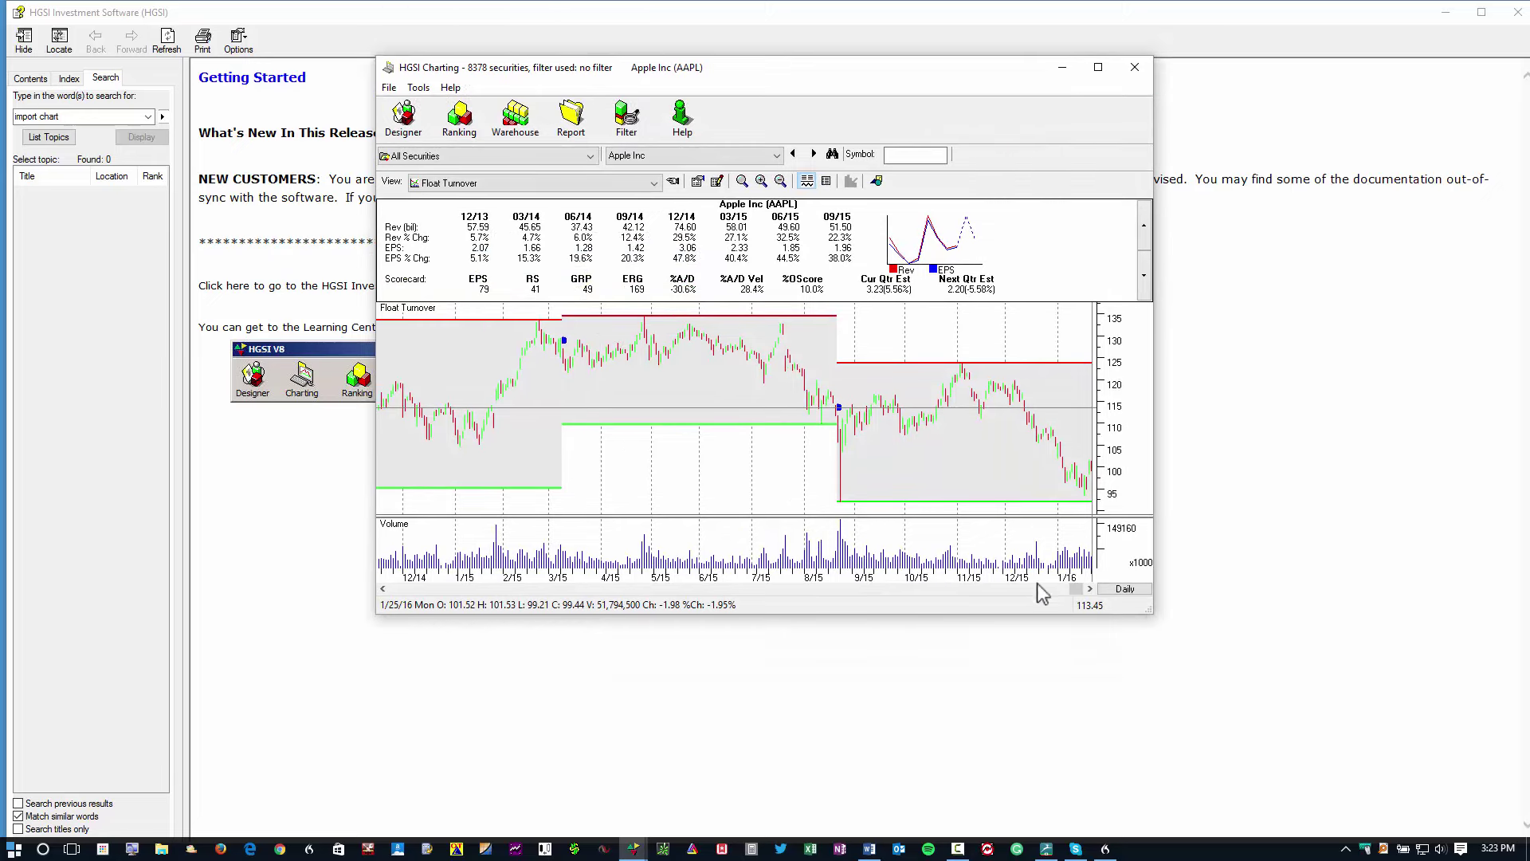
left_click_drag(1150, 611, 1193, 639)
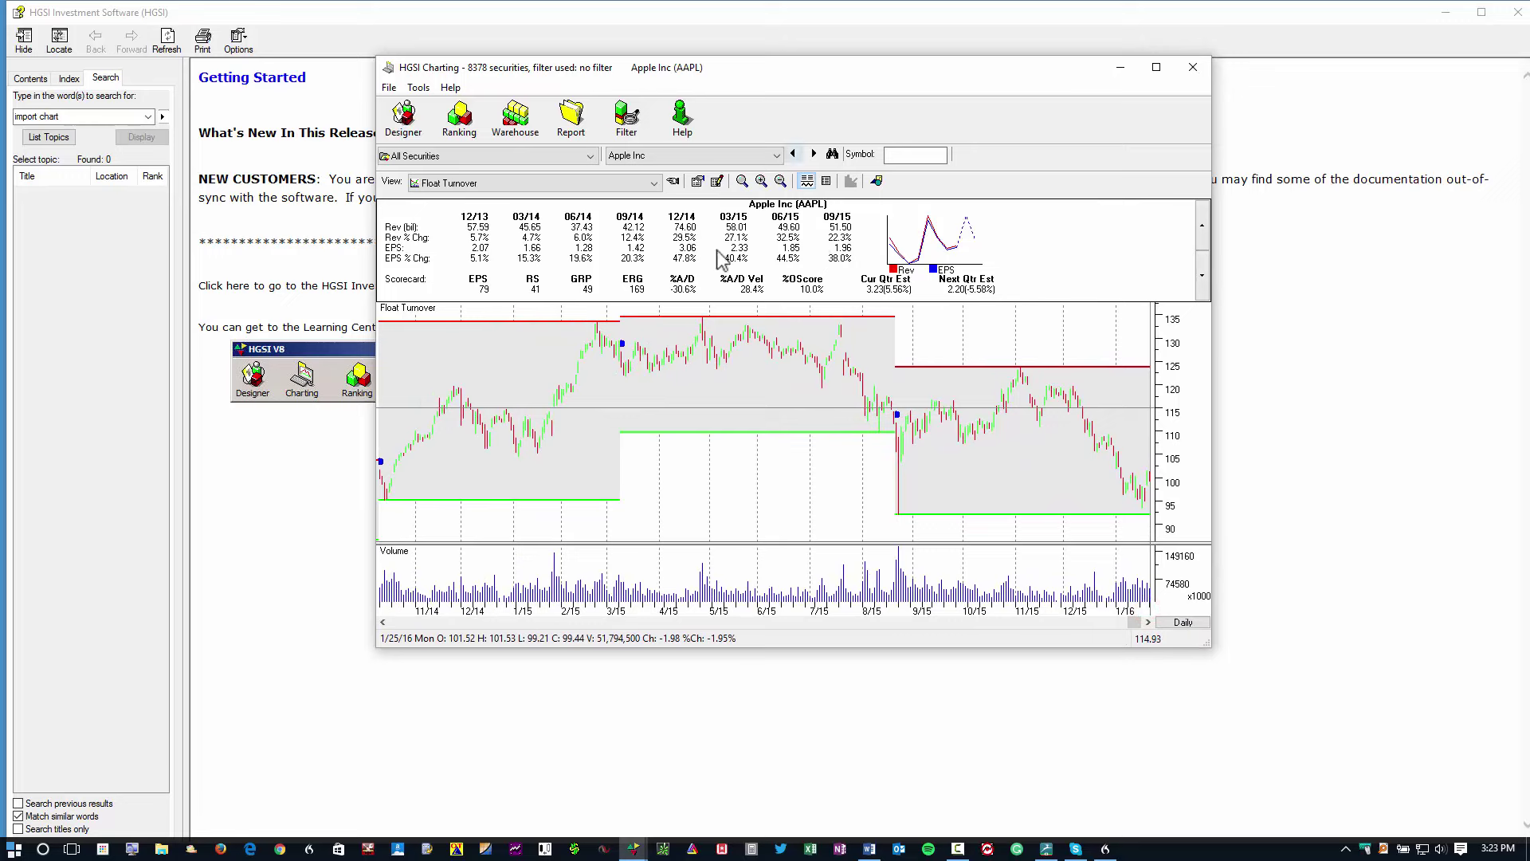
Step: Turn off Auto Zoom for the Apple Inc chart, and try zooming in and back out
right_click(646, 349)
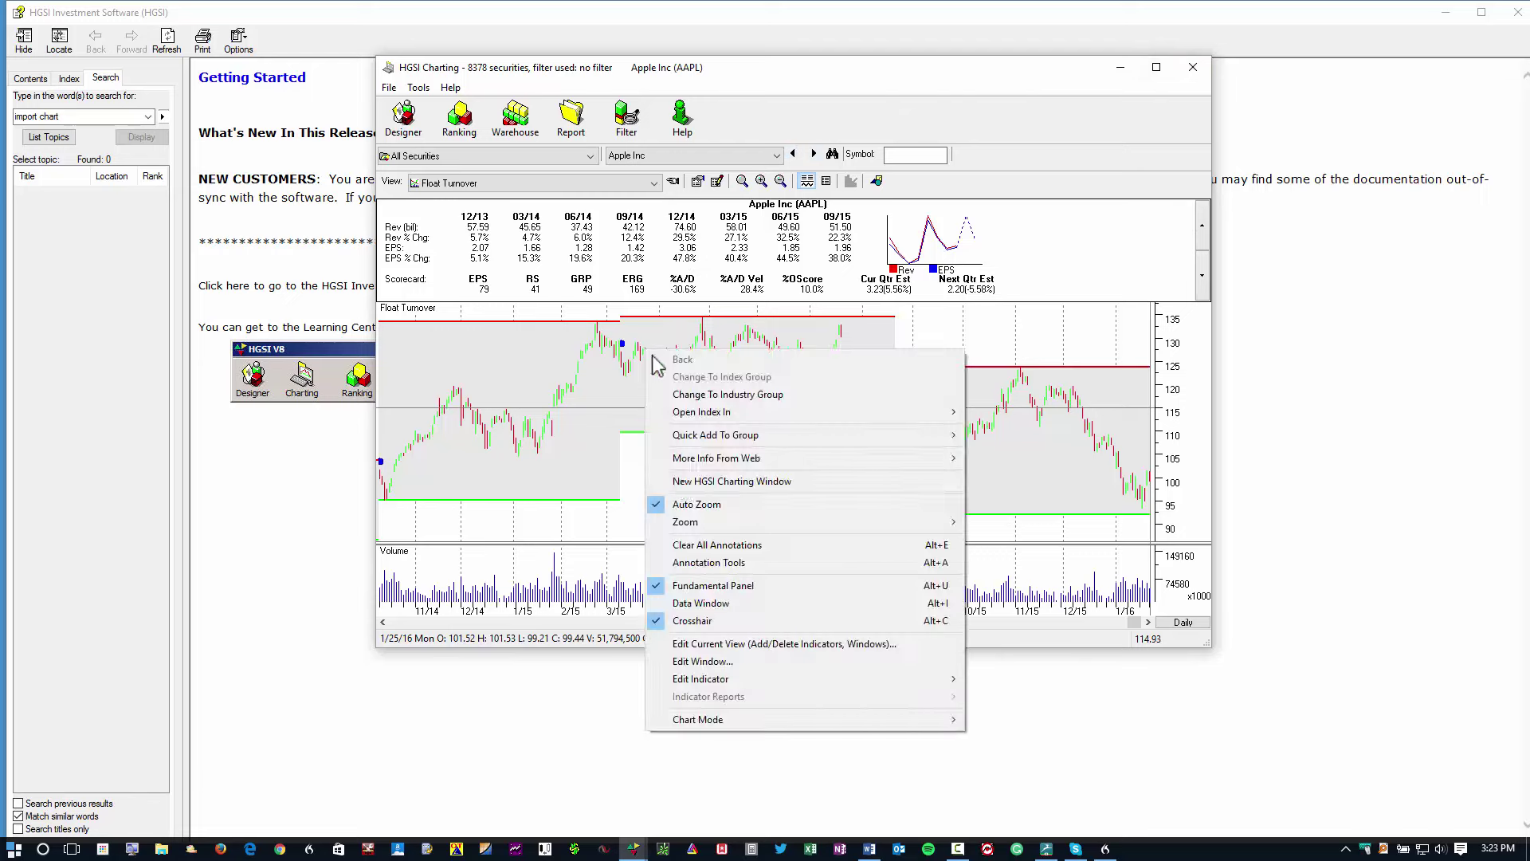
left_click(689, 504)
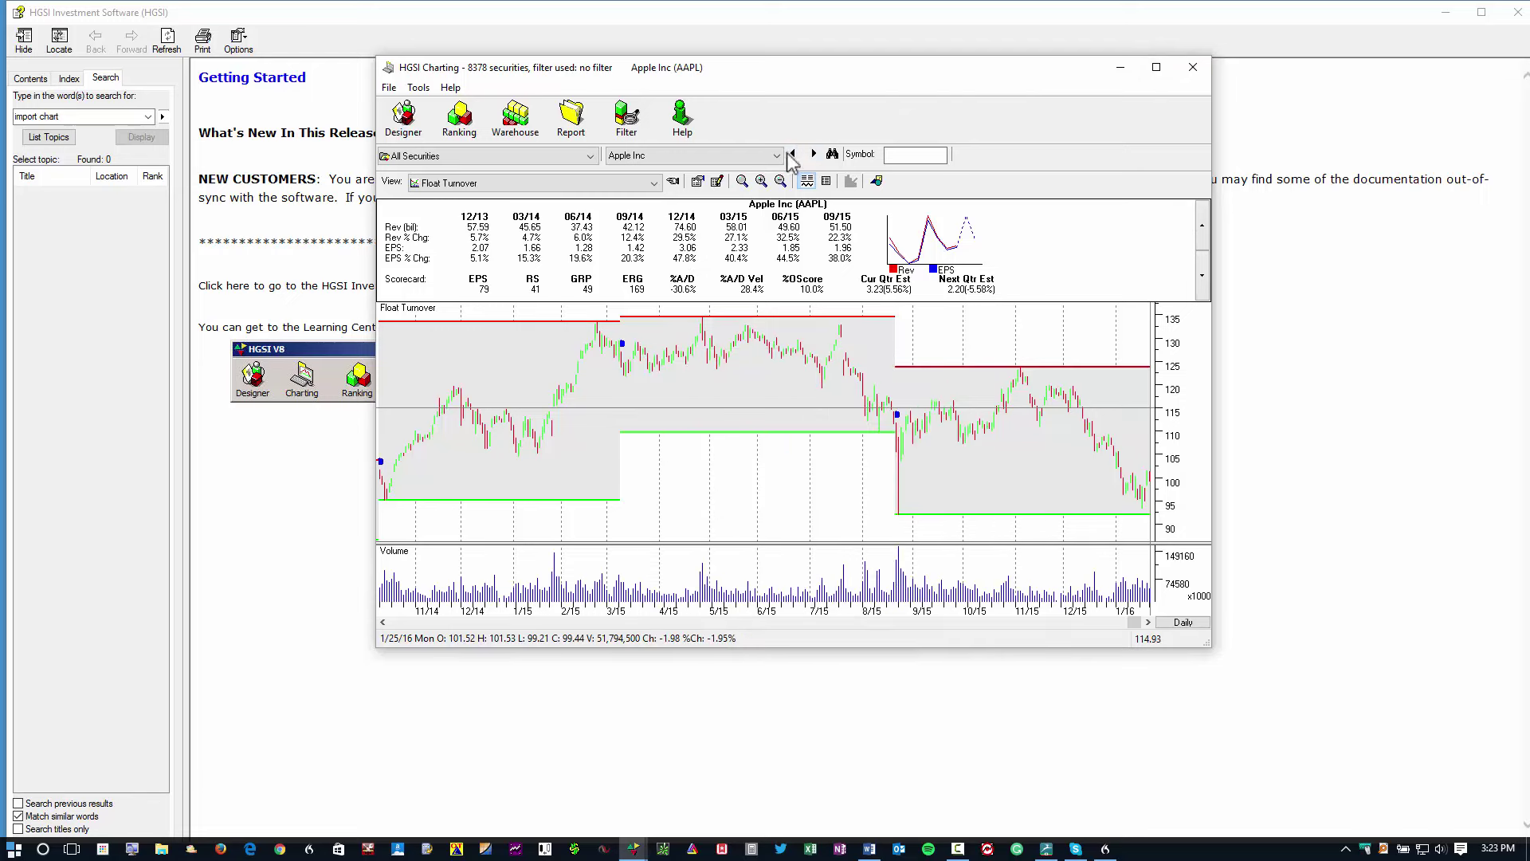
left_click(759, 180)
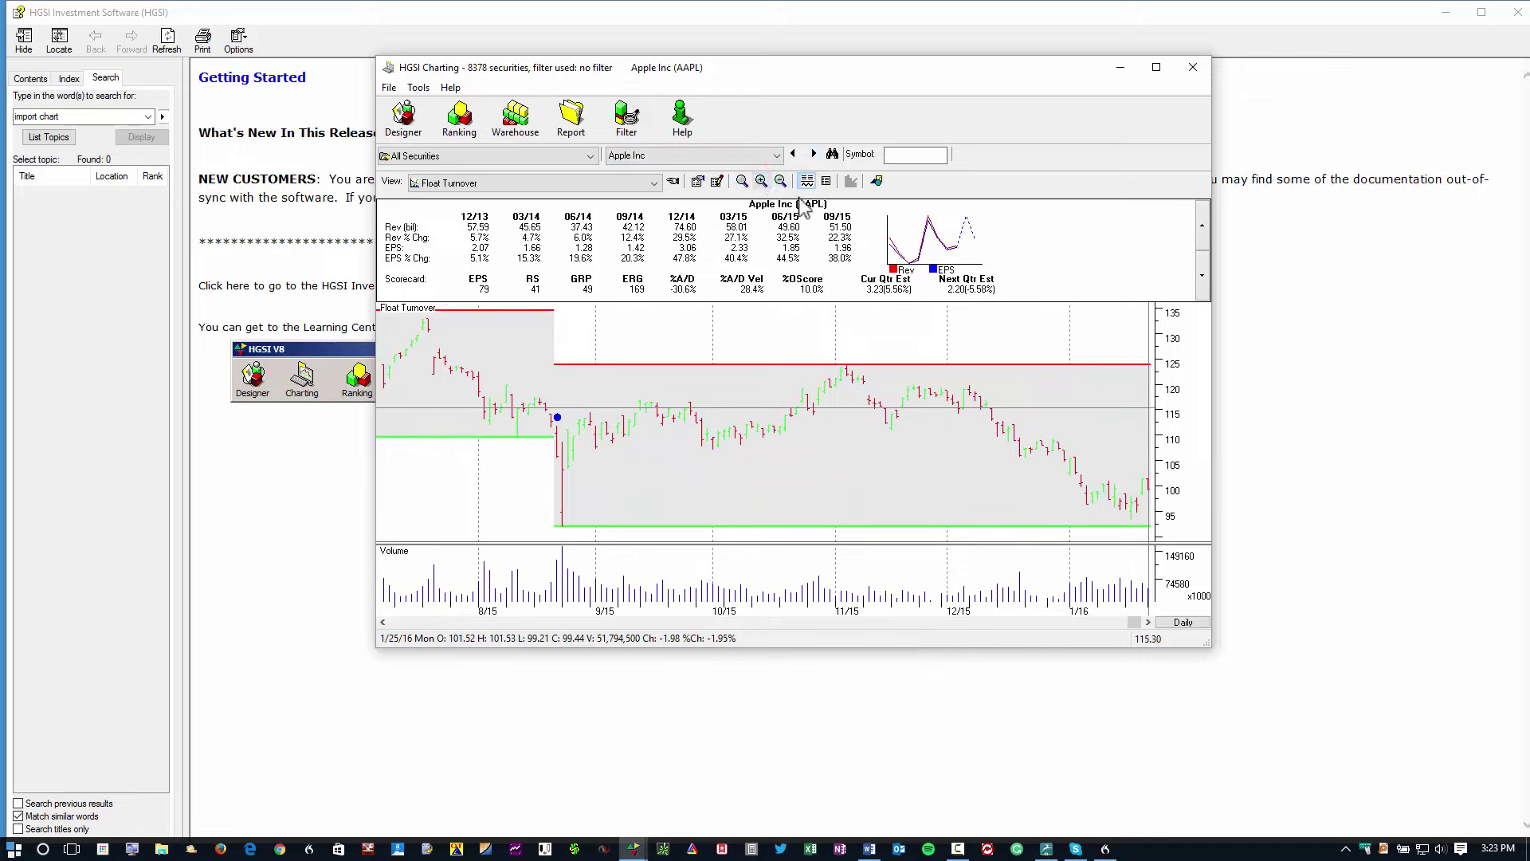
left_click(781, 181)
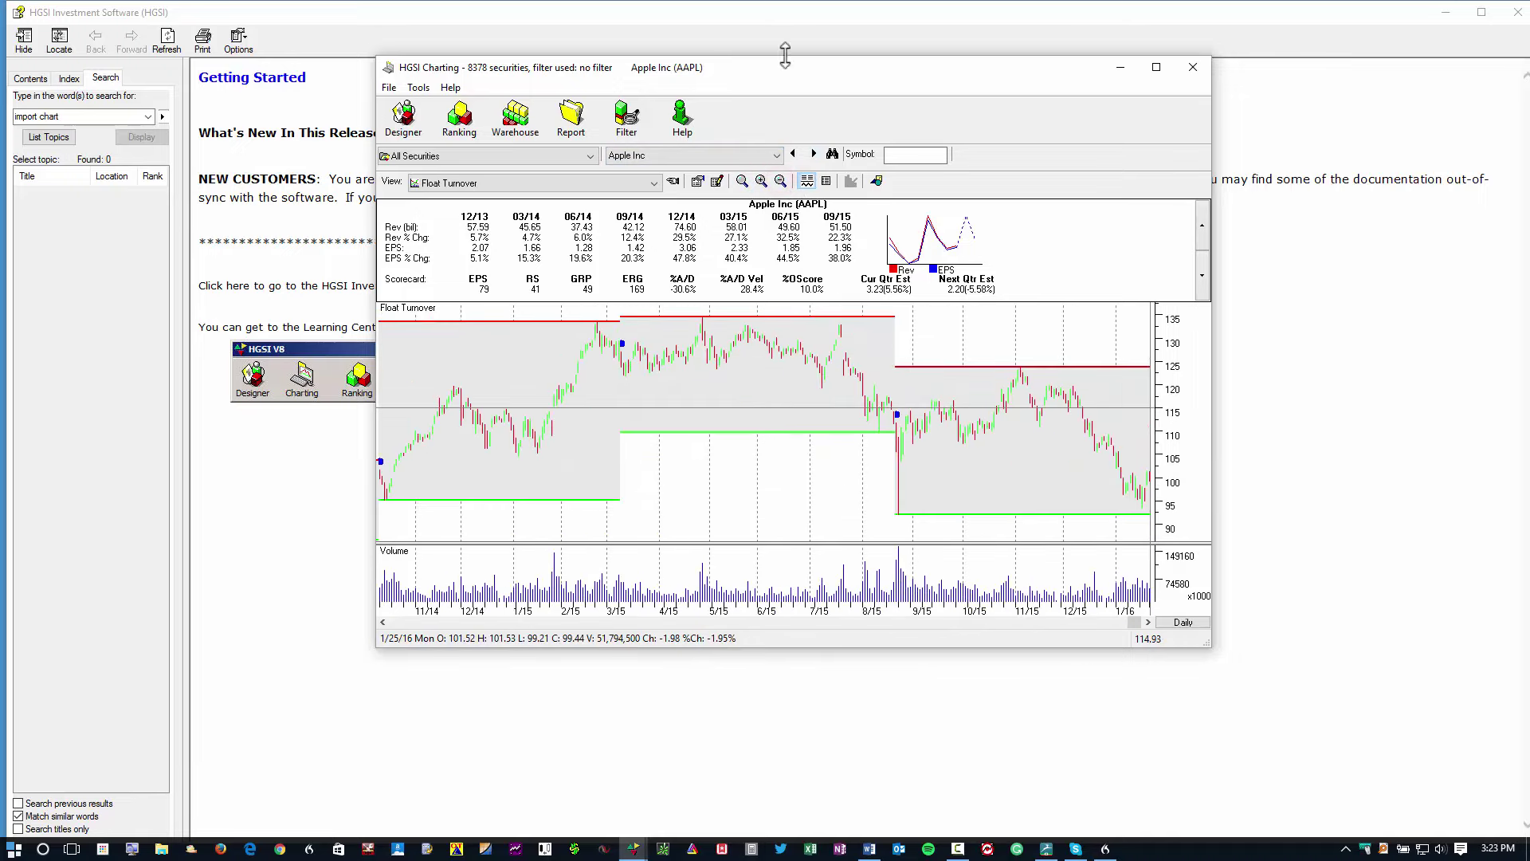
Step: Close the Charting and Getting Started help windows and move the HGSI V8 launcher higher on the desktop
left_click(1193, 70)
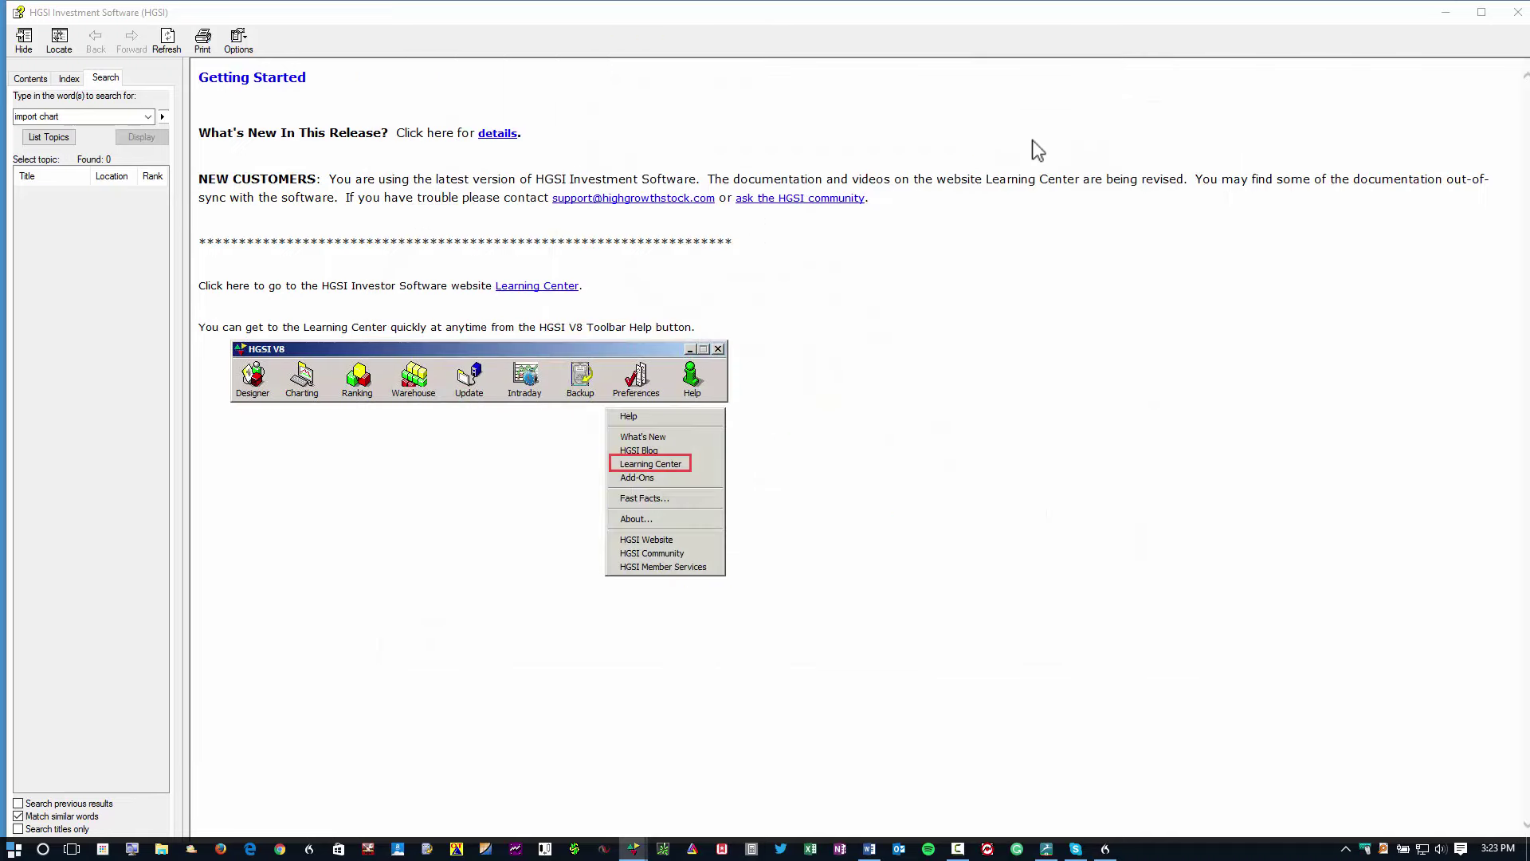
left_click(1517, 12)
left_click_drag(797, 406, 794, 119)
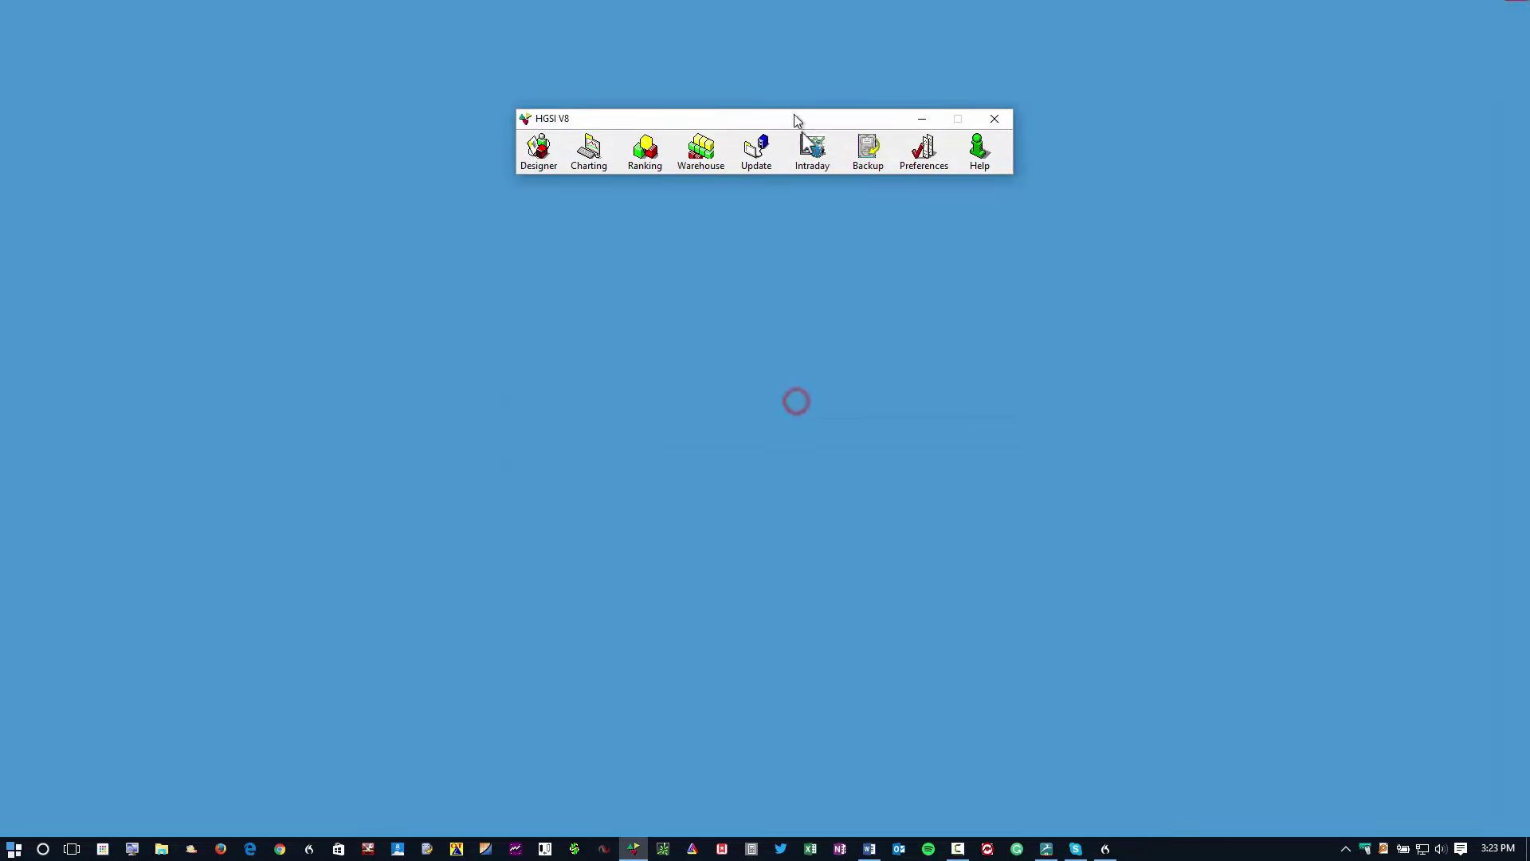
Step: Open the Warehouse with its Quick Pick list of warehouse views, enlarged so the folder names are fully readable
left_click(704, 164)
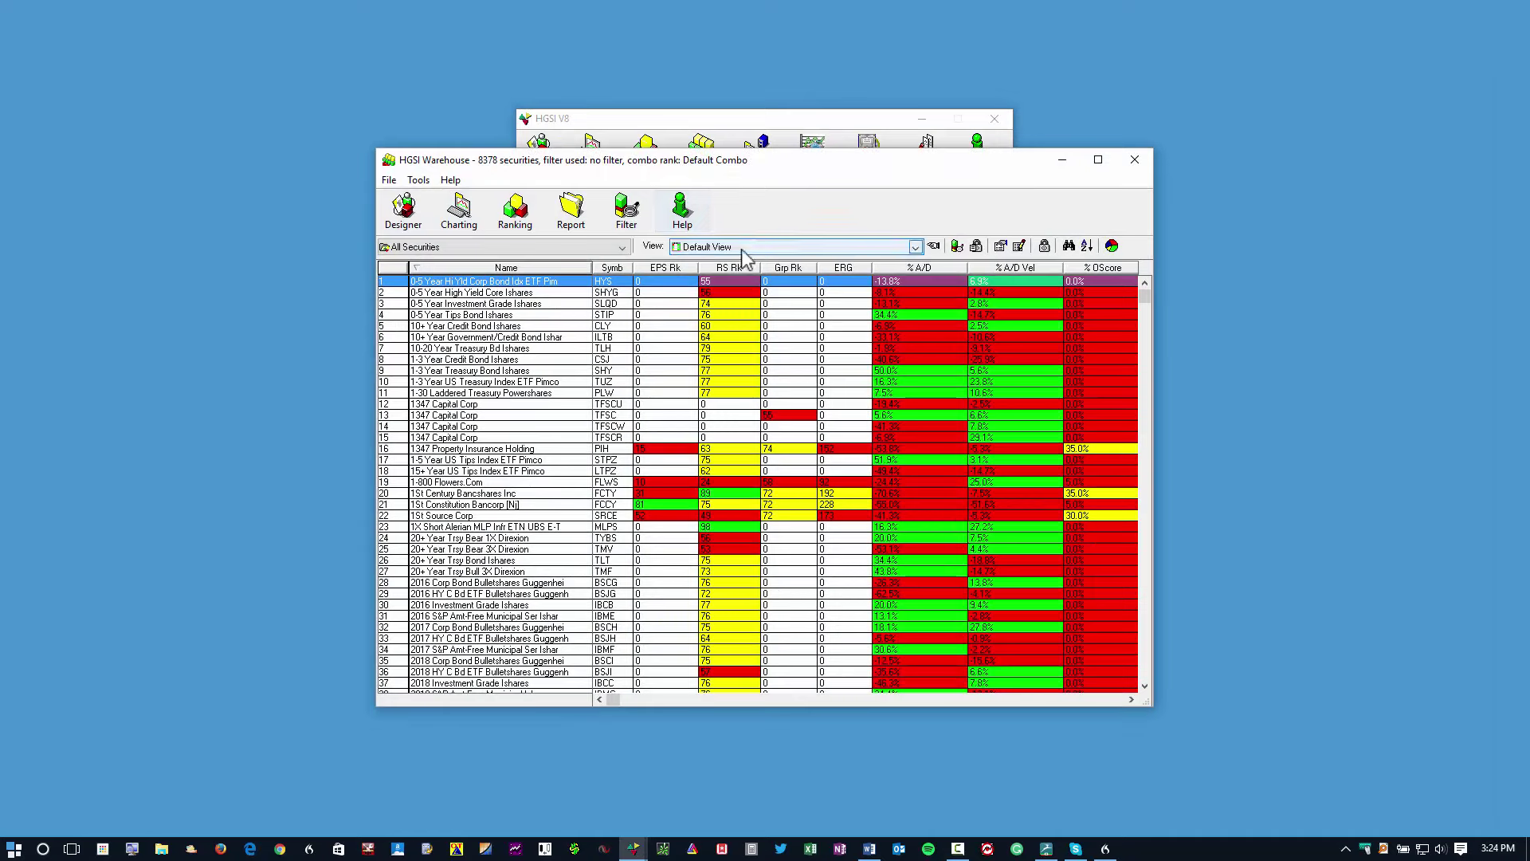
left_click(936, 249)
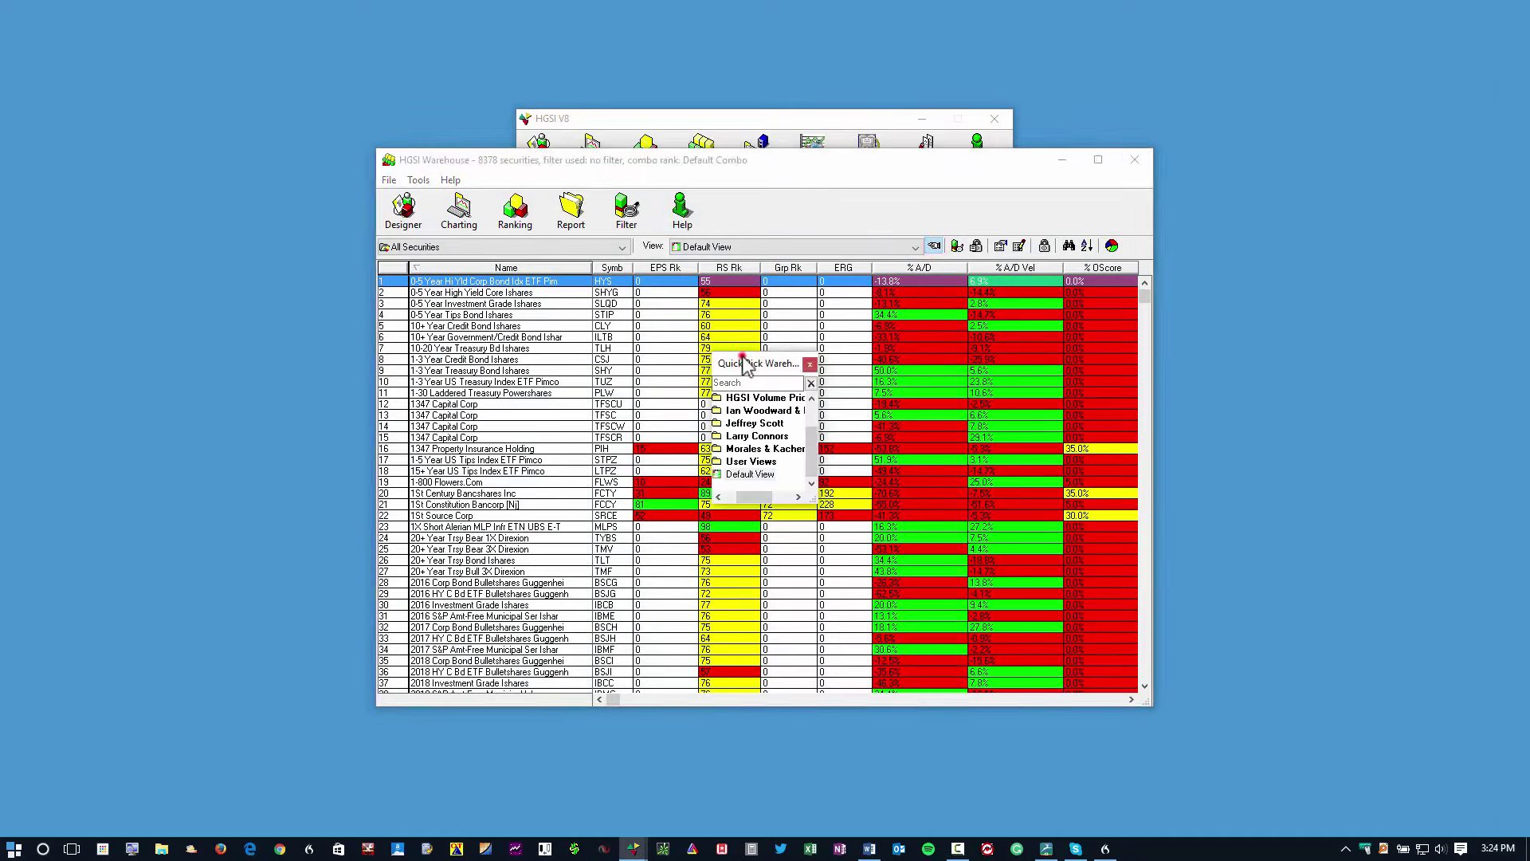
left_click_drag(741, 357, 577, 203)
left_click_drag(652, 343, 974, 448)
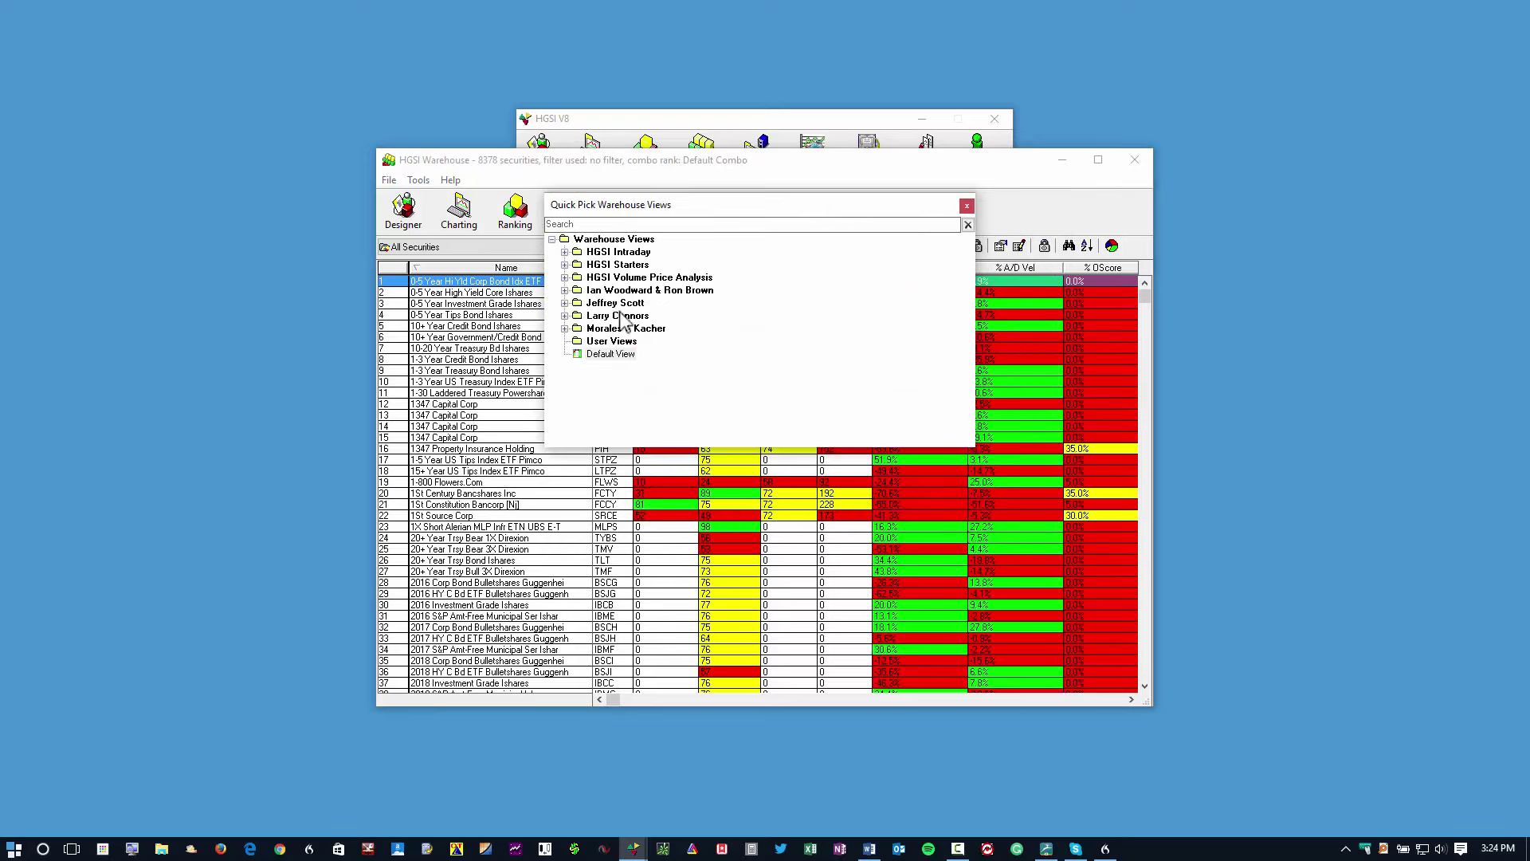
left_click_drag(719, 209, 788, 229)
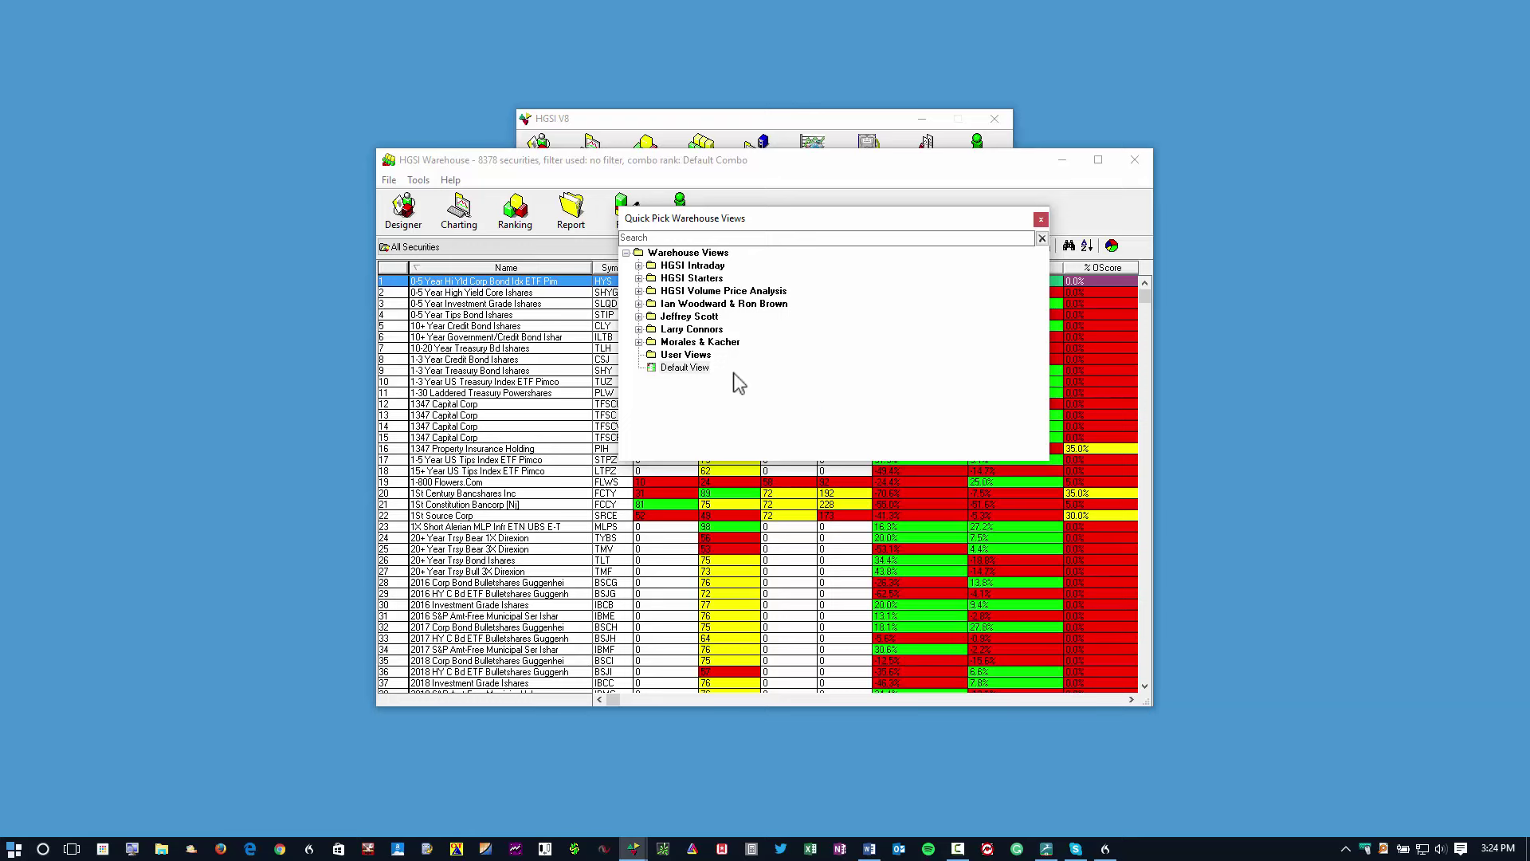
left_click_drag(737, 221, 730, 202)
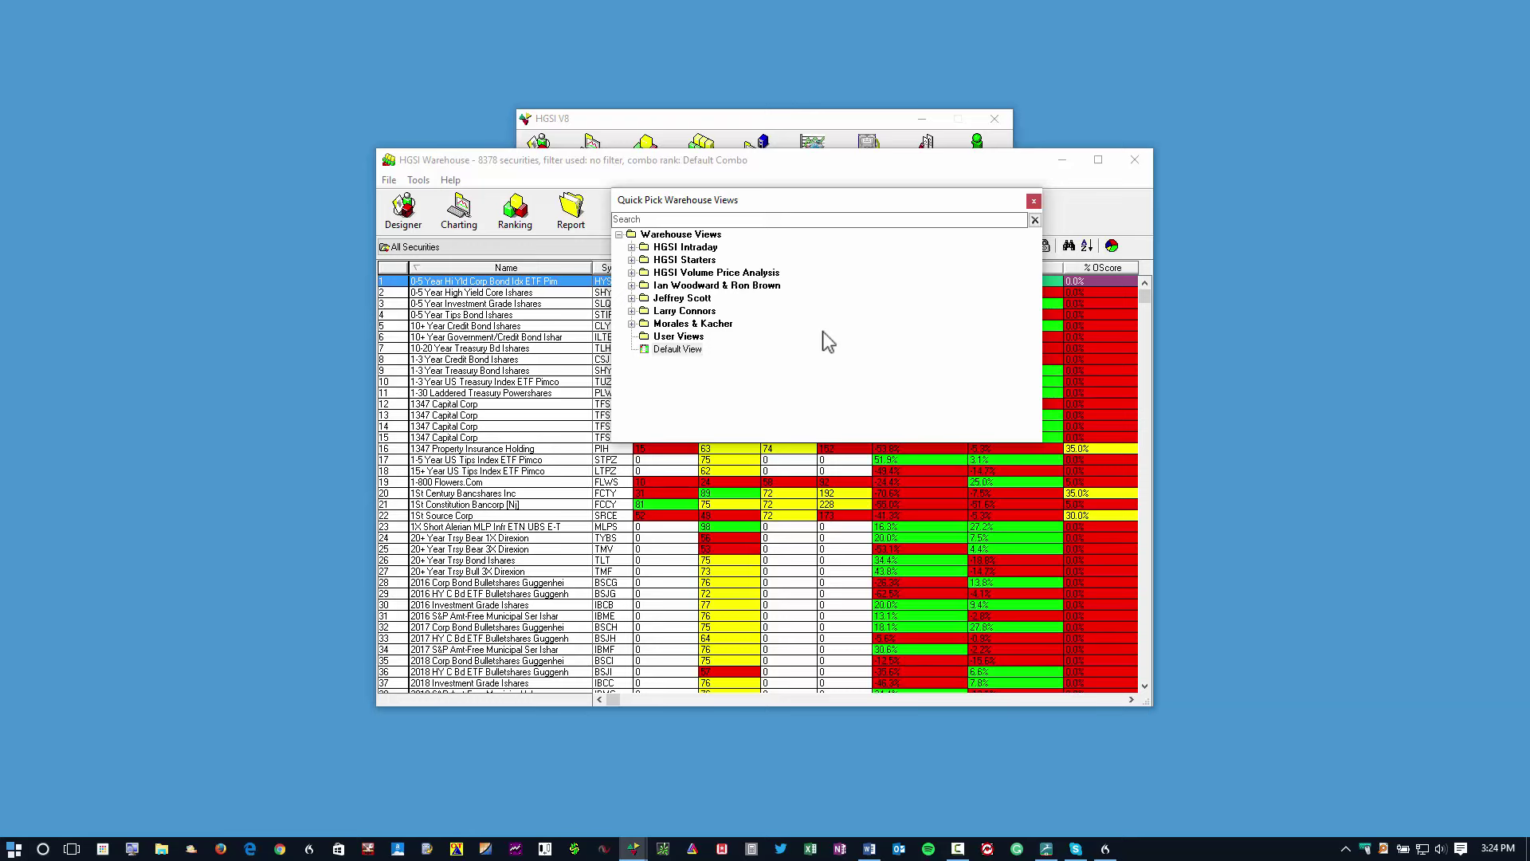
Step: Look through the warehouse views in the HGSI Volume Price Analysis, HGSI Intraday and two author-named folders
left_click(632, 272)
left_click(632, 272)
left_click(632, 247)
left_click(632, 247)
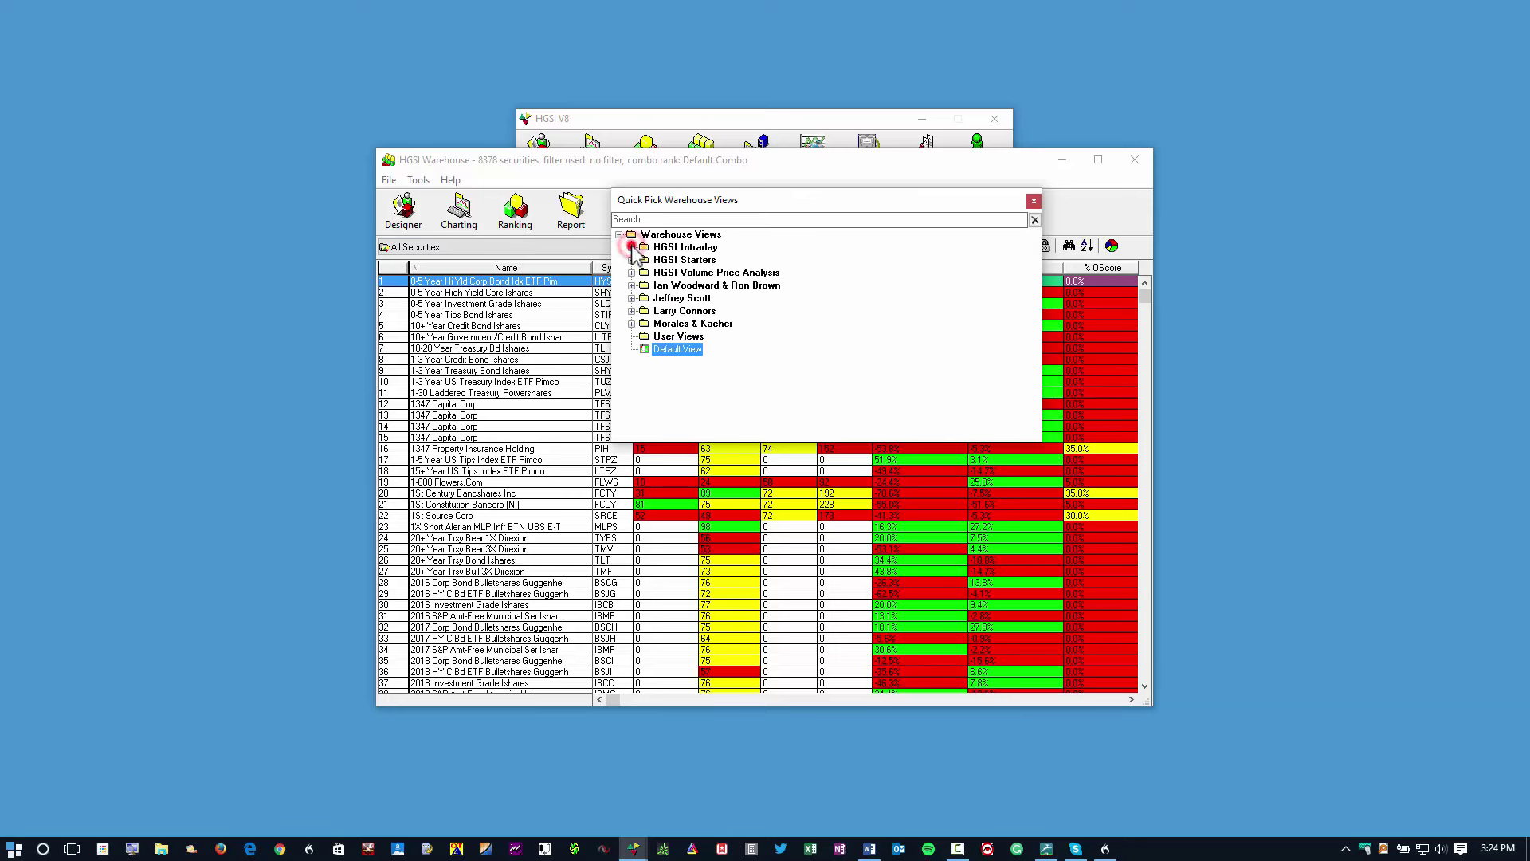
left_click(632, 285)
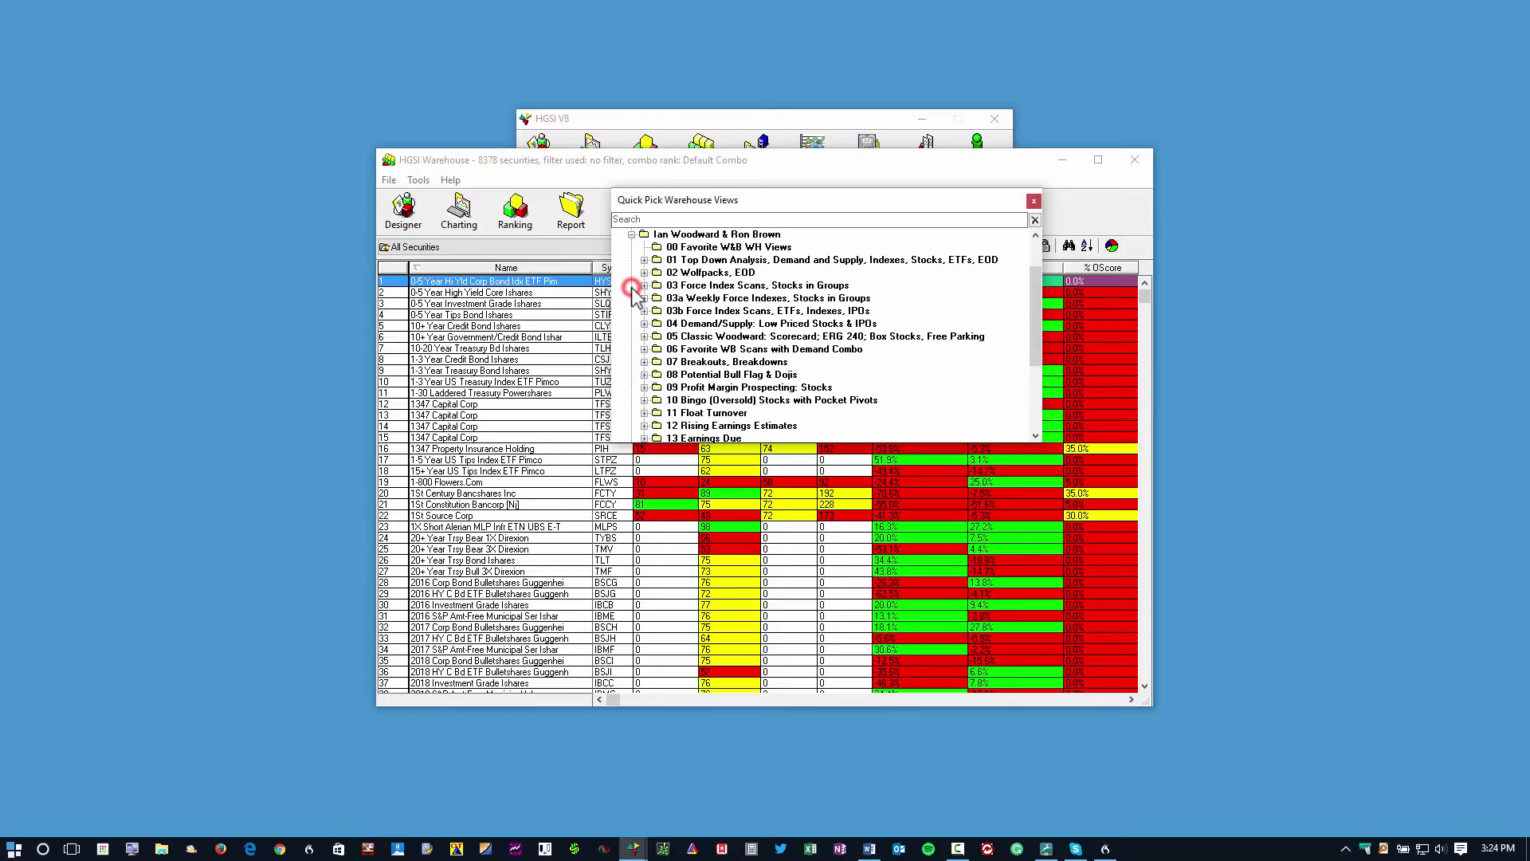
left_click(631, 232)
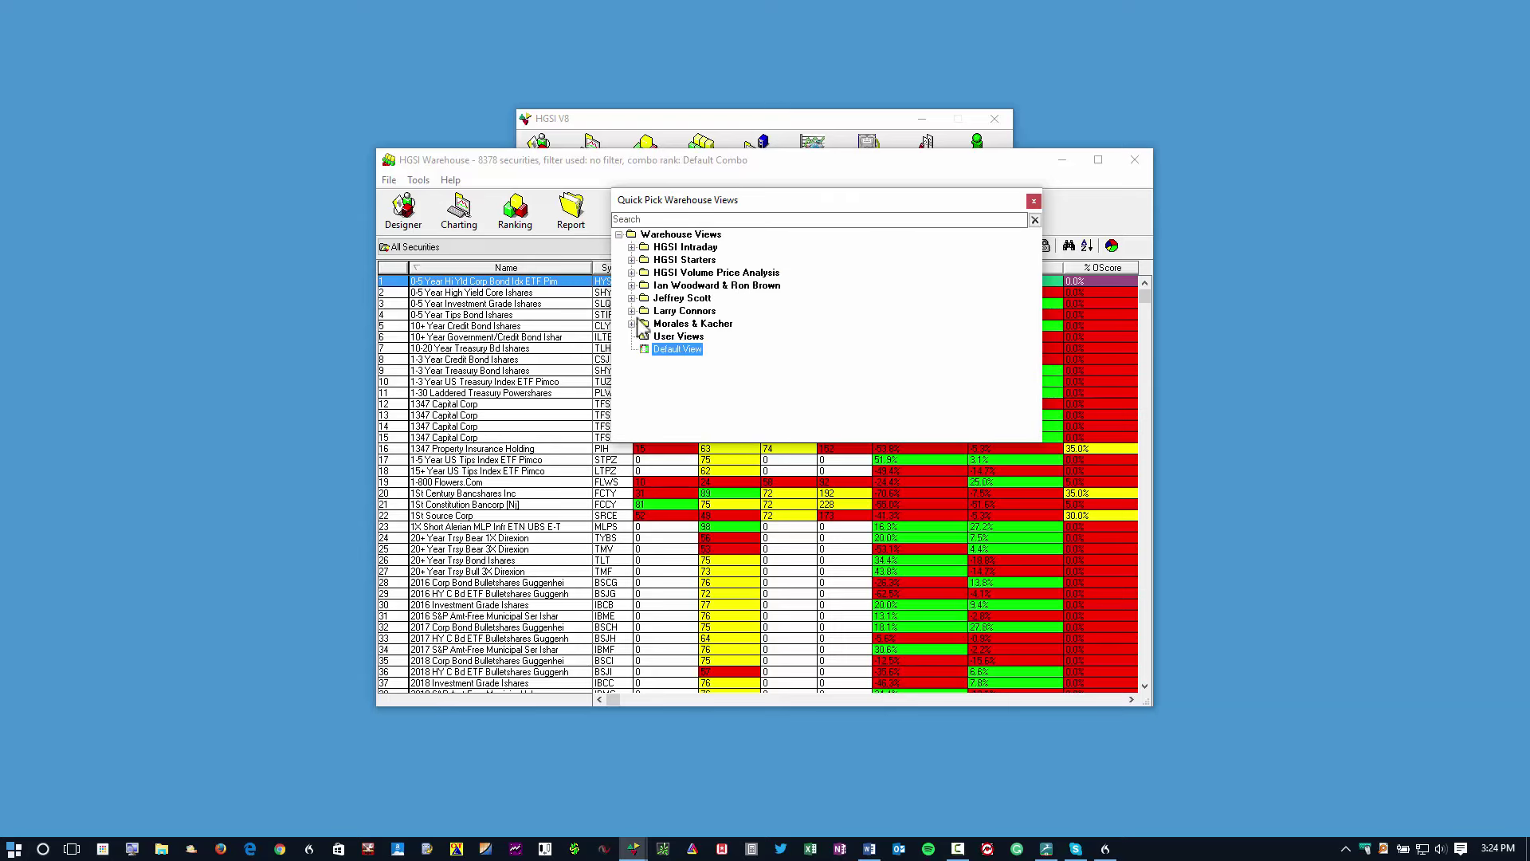
left_click(632, 323)
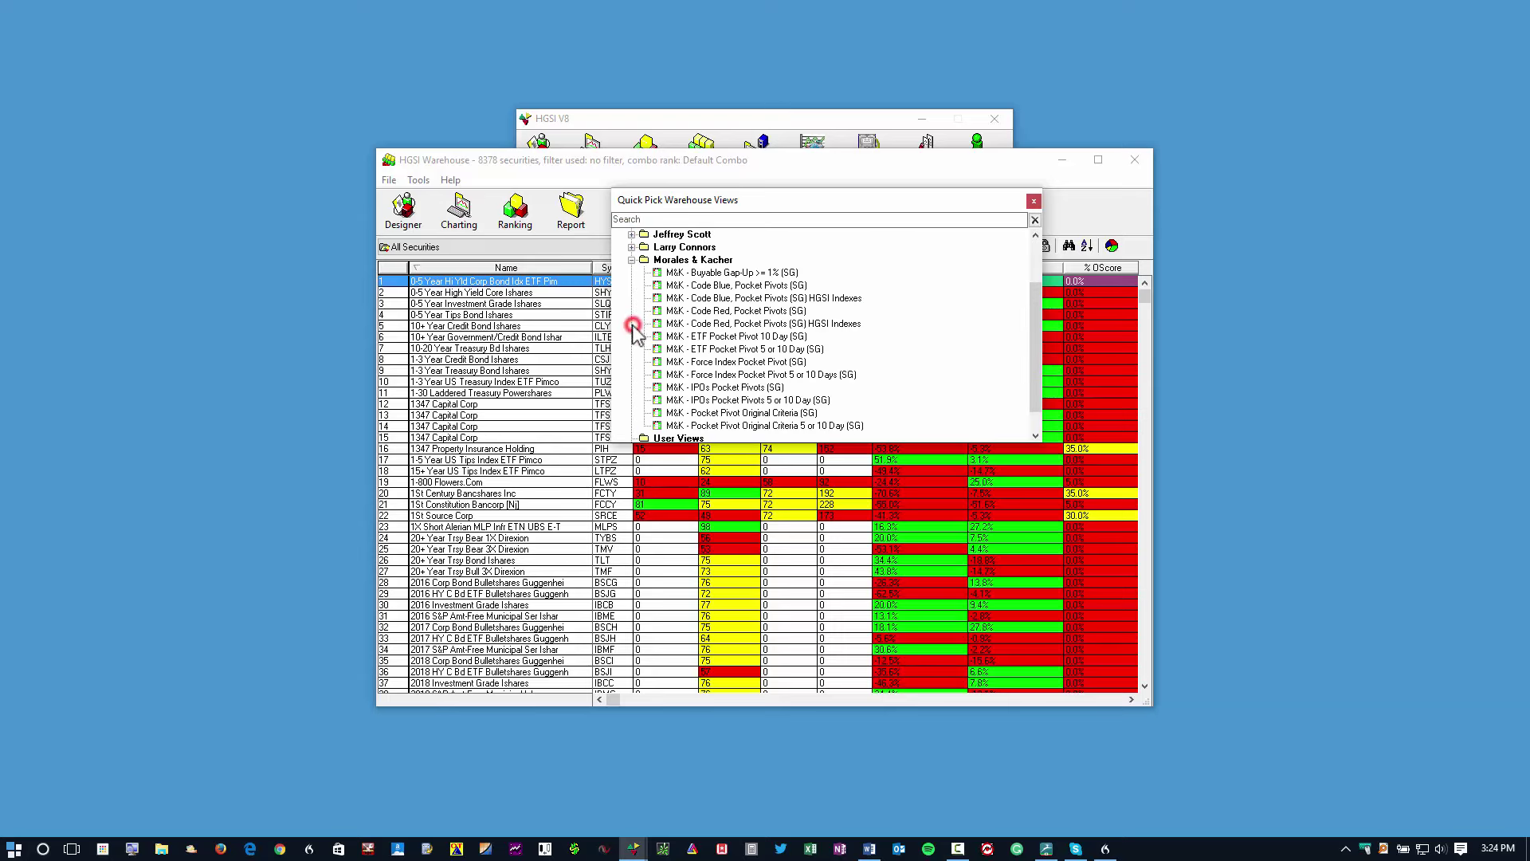
left_click(632, 261)
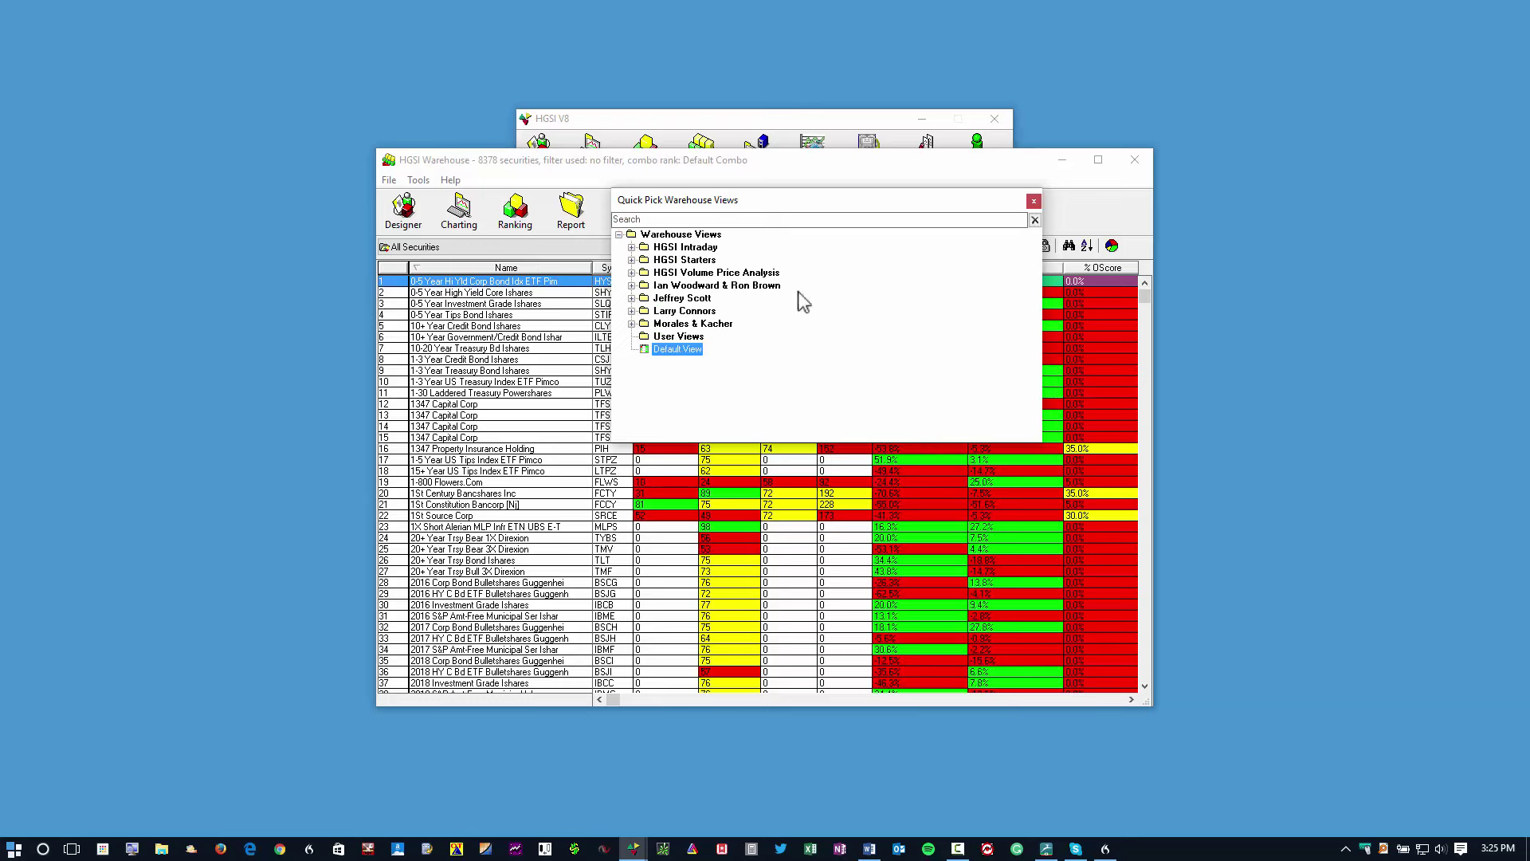
Step: Close the Quick Pick list and the Warehouse, and move the HGSI V8 launcher further up the desktop
left_click_drag(878, 201, 860, 259)
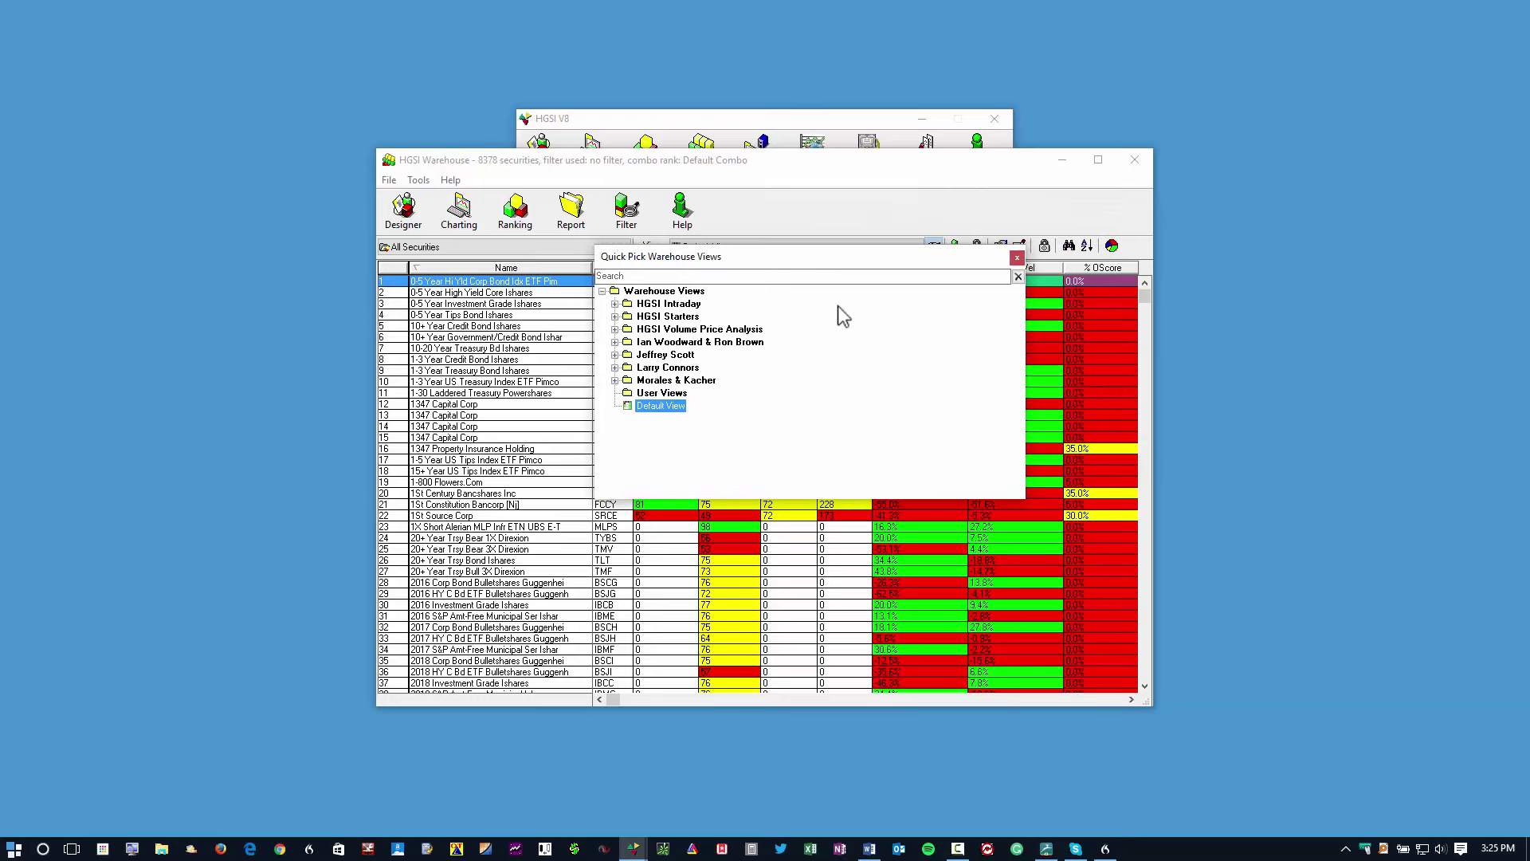
left_click(1017, 257)
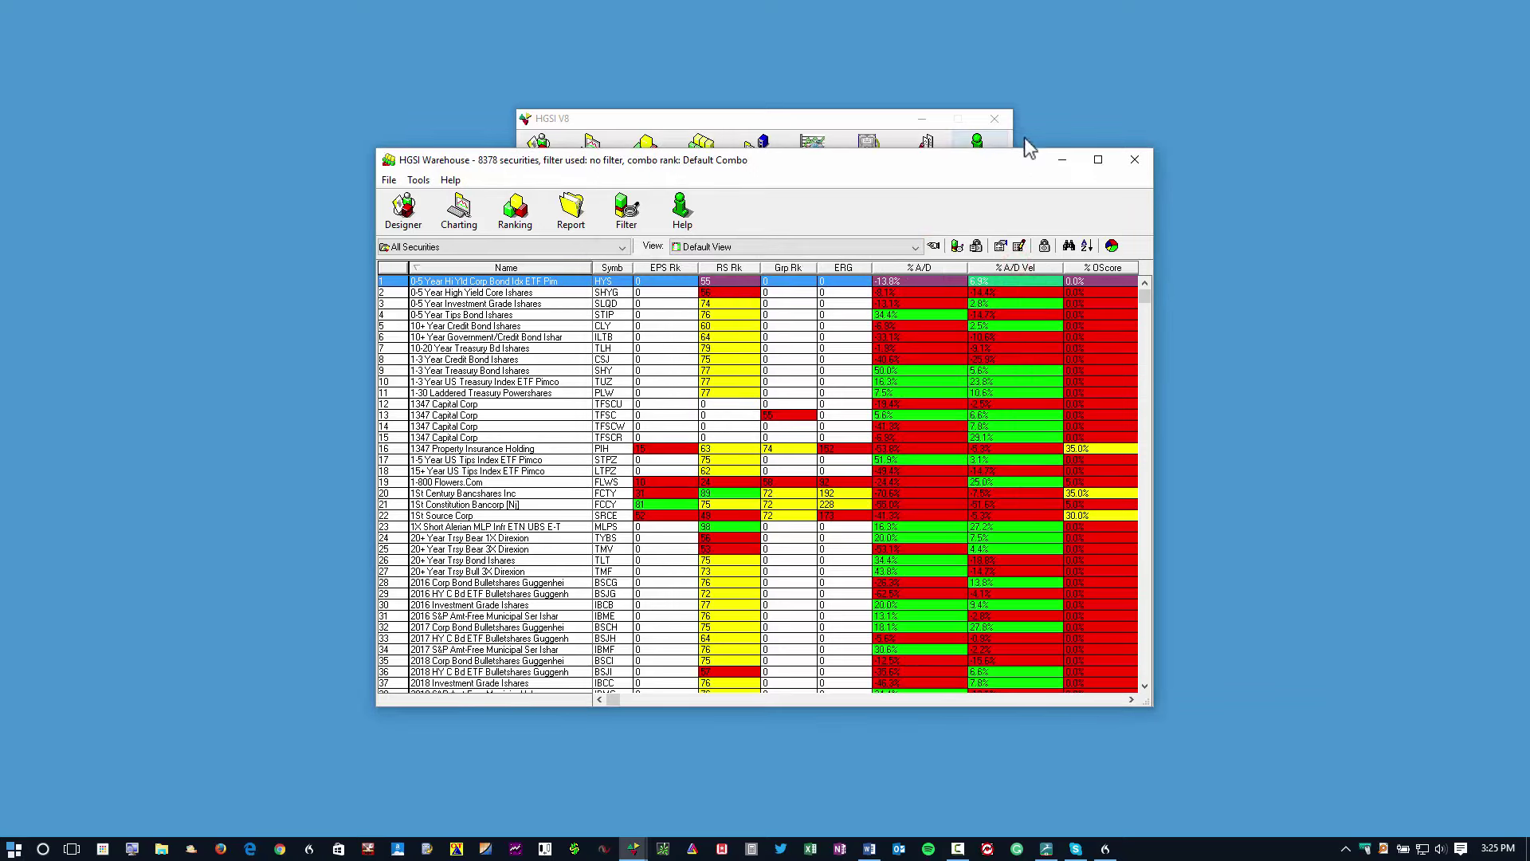
left_click_drag(974, 159, 985, 141)
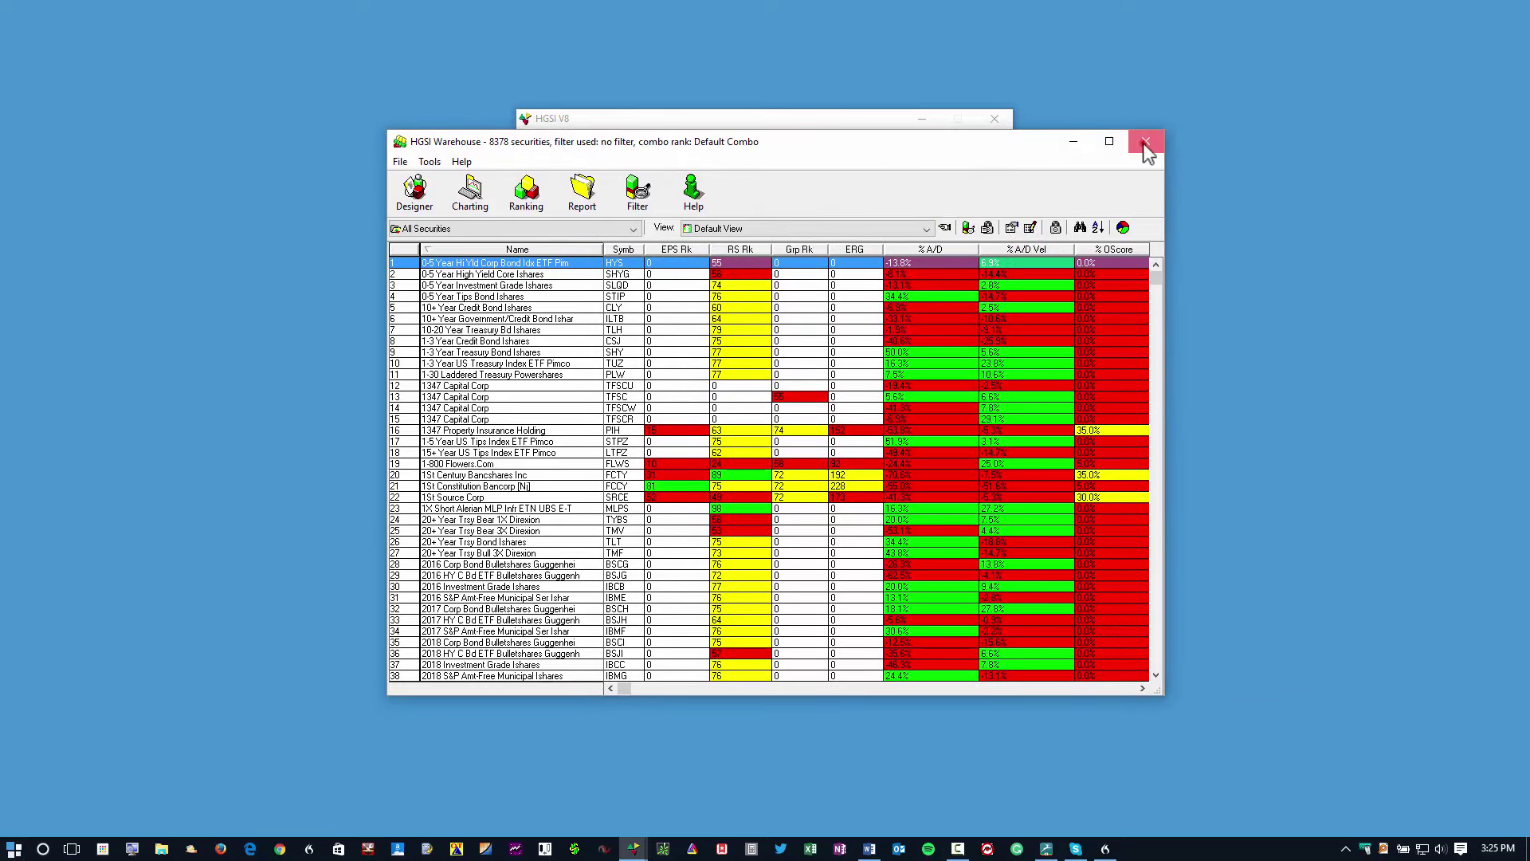
left_click(1146, 141)
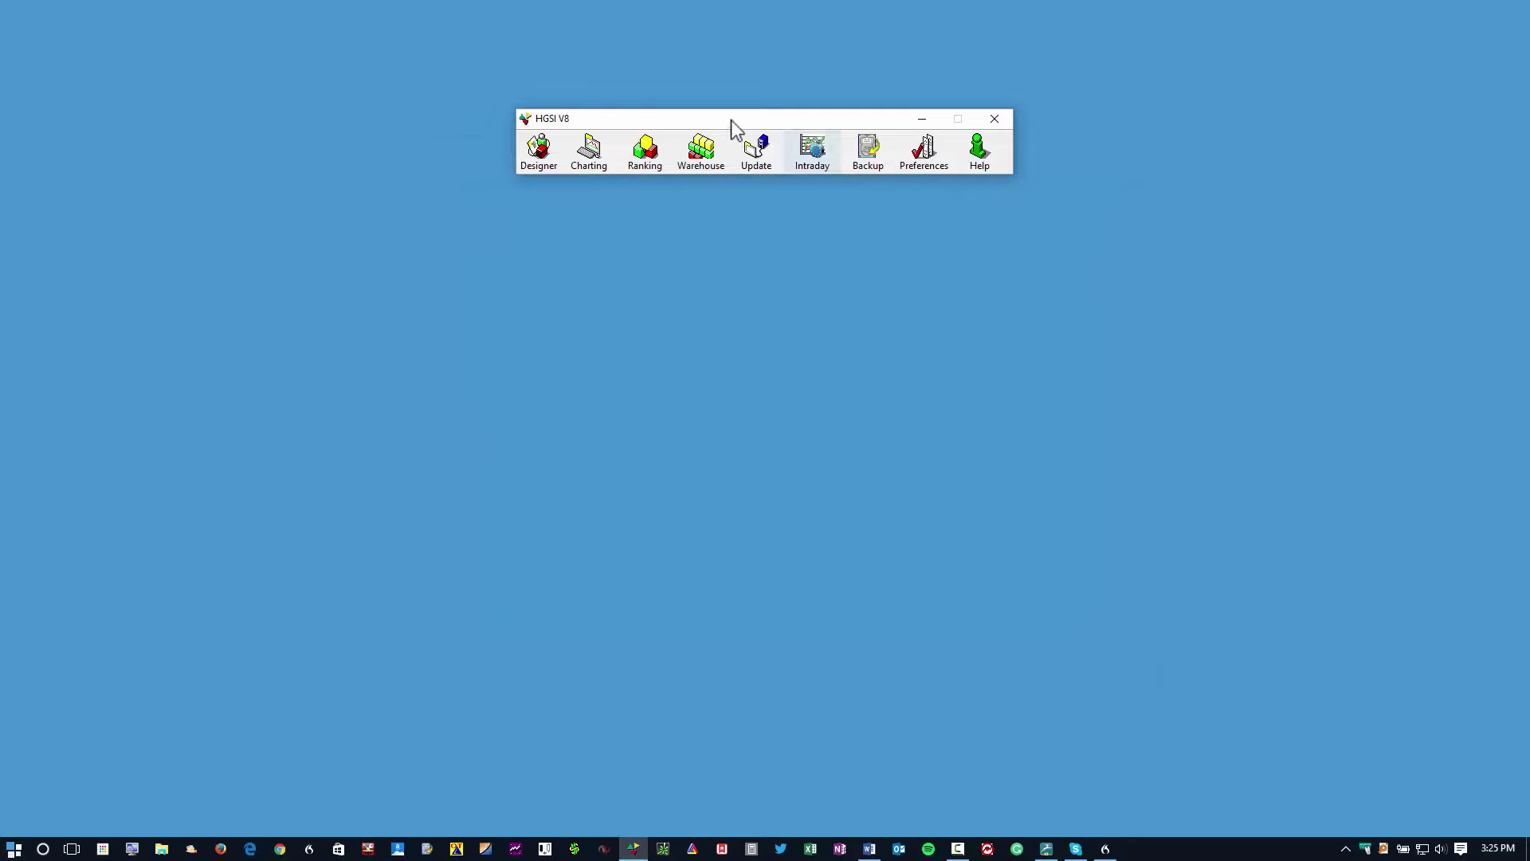
left_click_drag(730, 119, 730, 80)
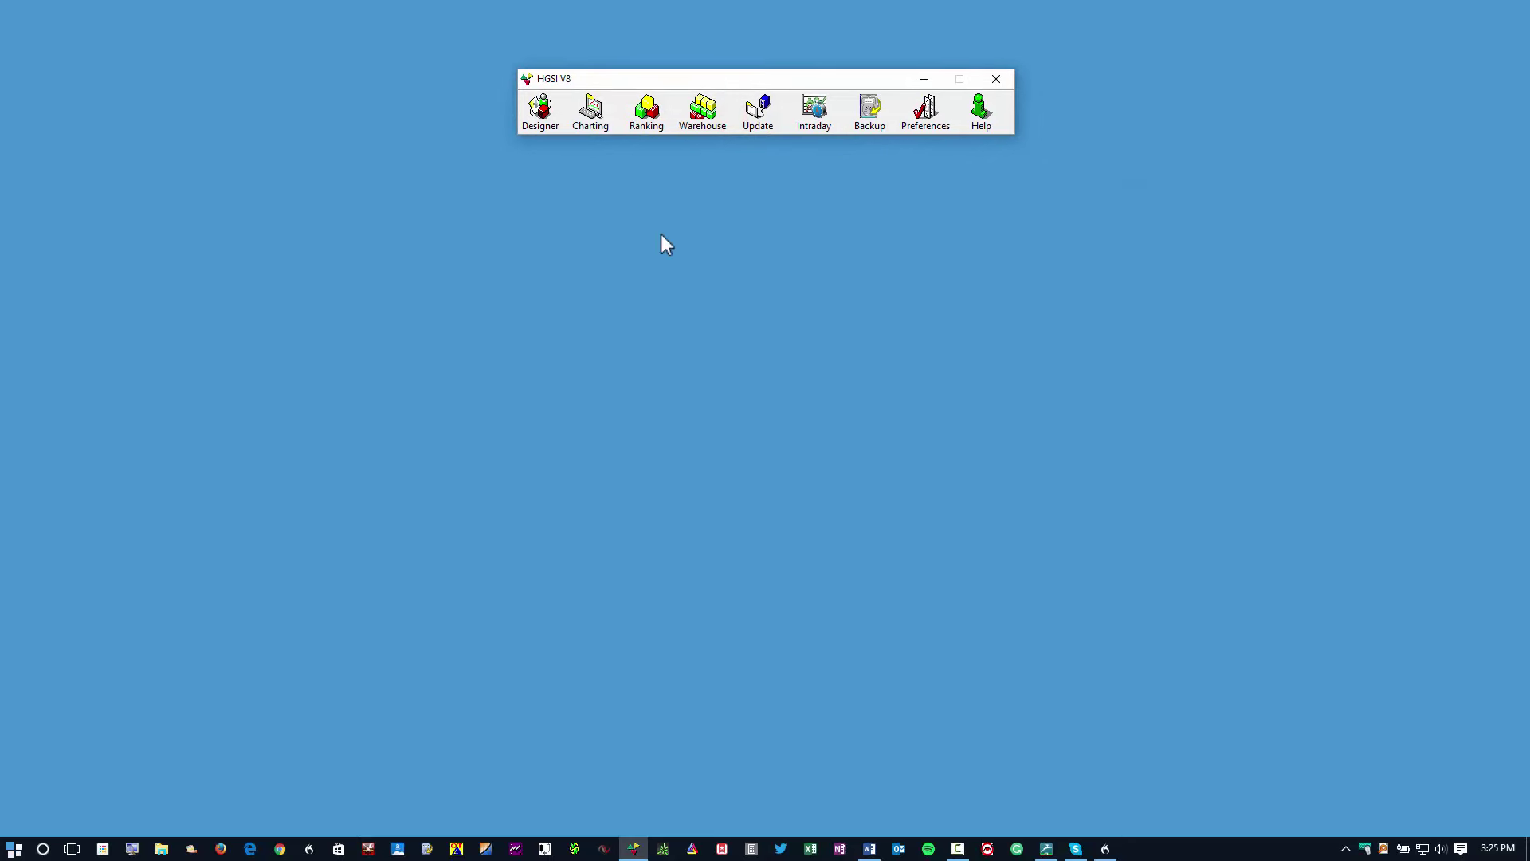
Step: Open the Designer and expand the W&B User Groups folder under User Groups
left_click(542, 115)
left_click(443, 489)
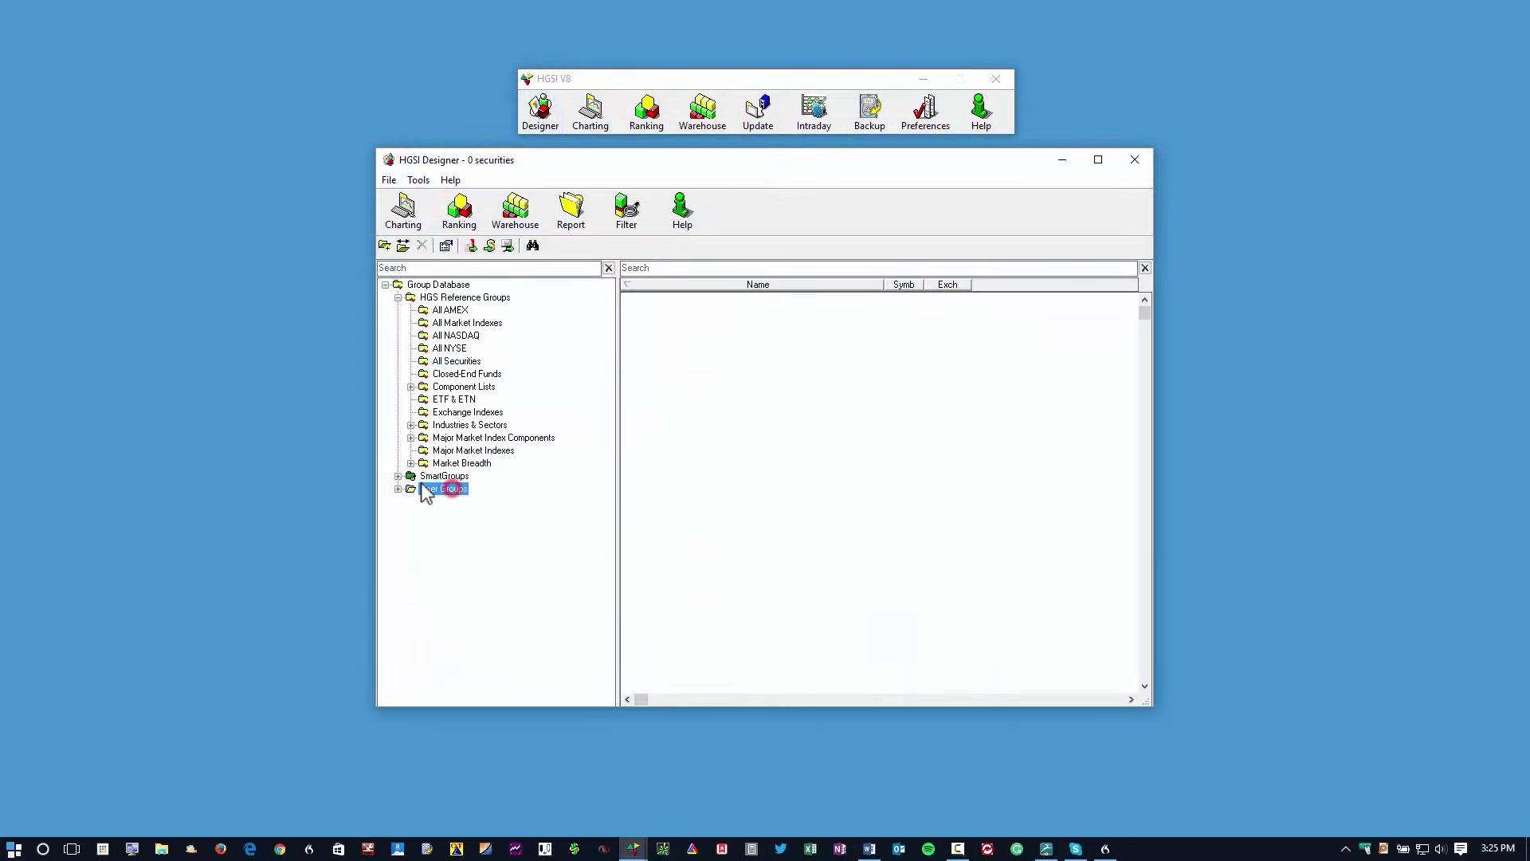
left_click(399, 489)
left_click(411, 501)
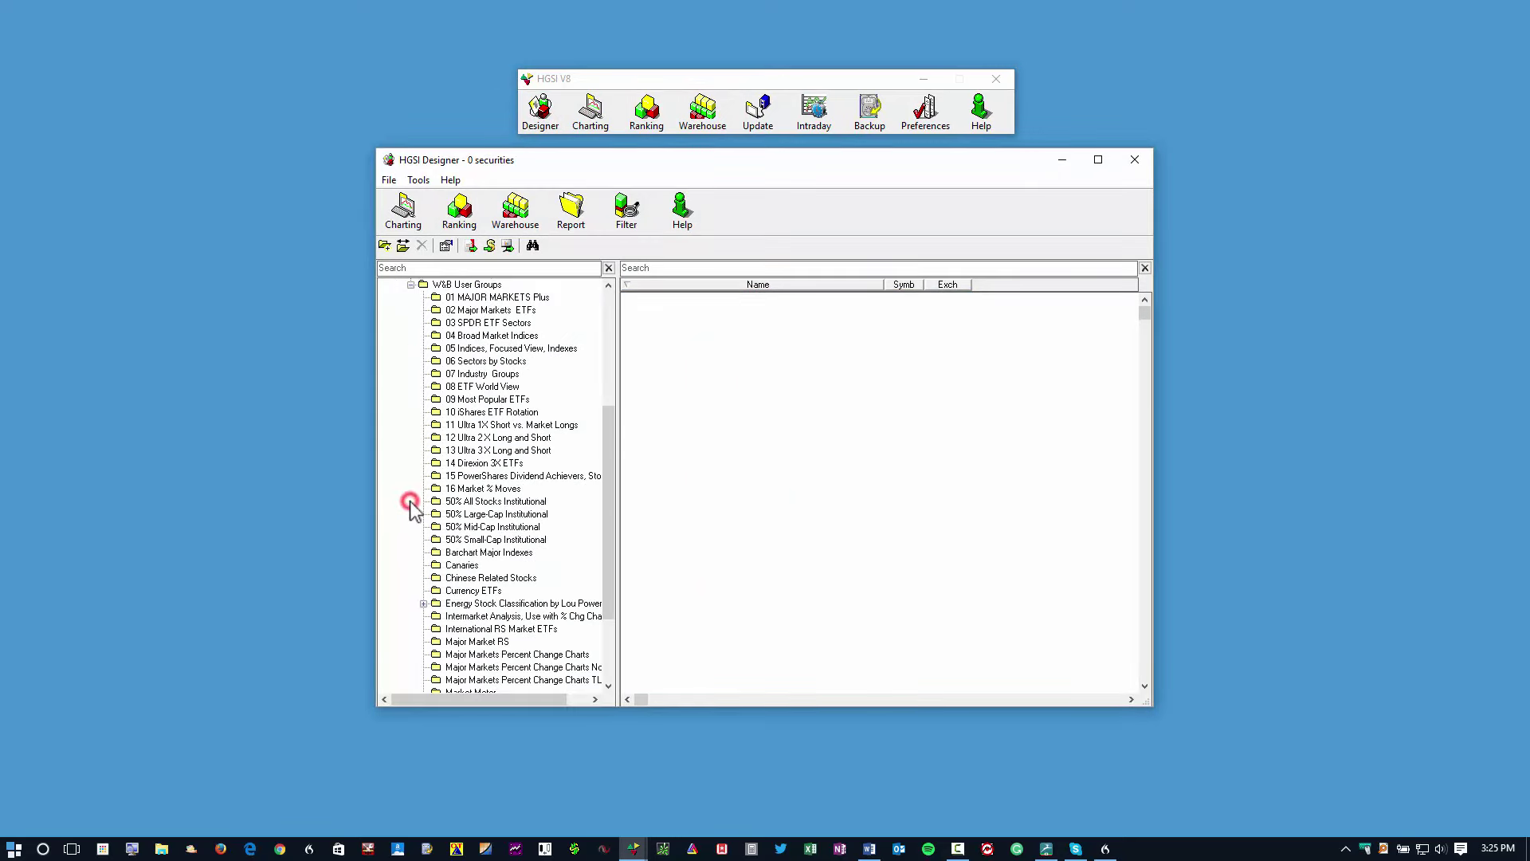
Step: Examine the list of groups inside W&B User Groups and collapse the folder
scroll(612, 480, "up", 2)
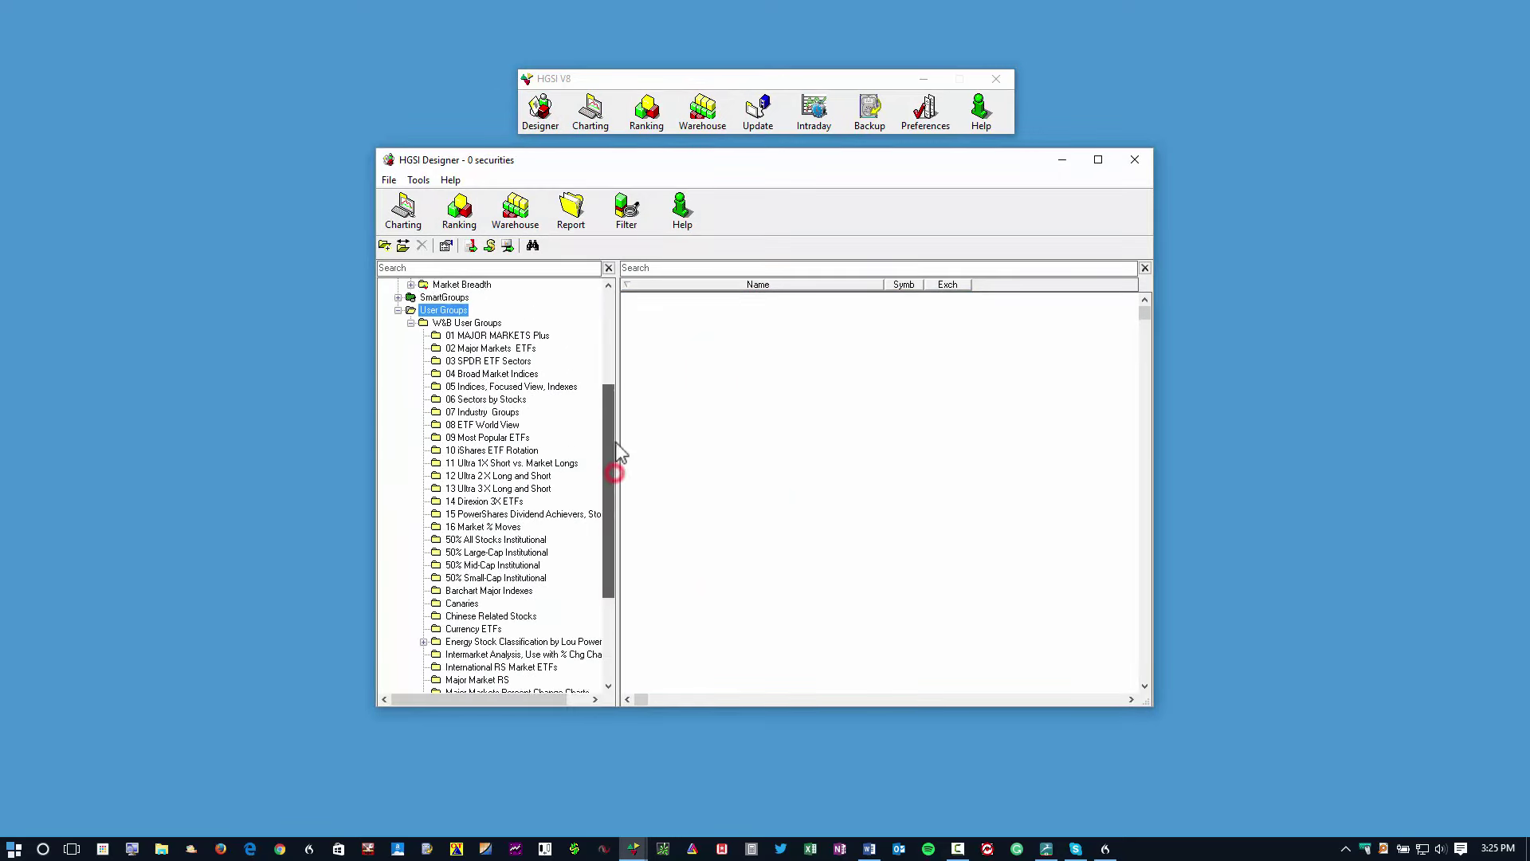
scroll(597, 633, "down", 5)
scroll(597, 633, "up", 10)
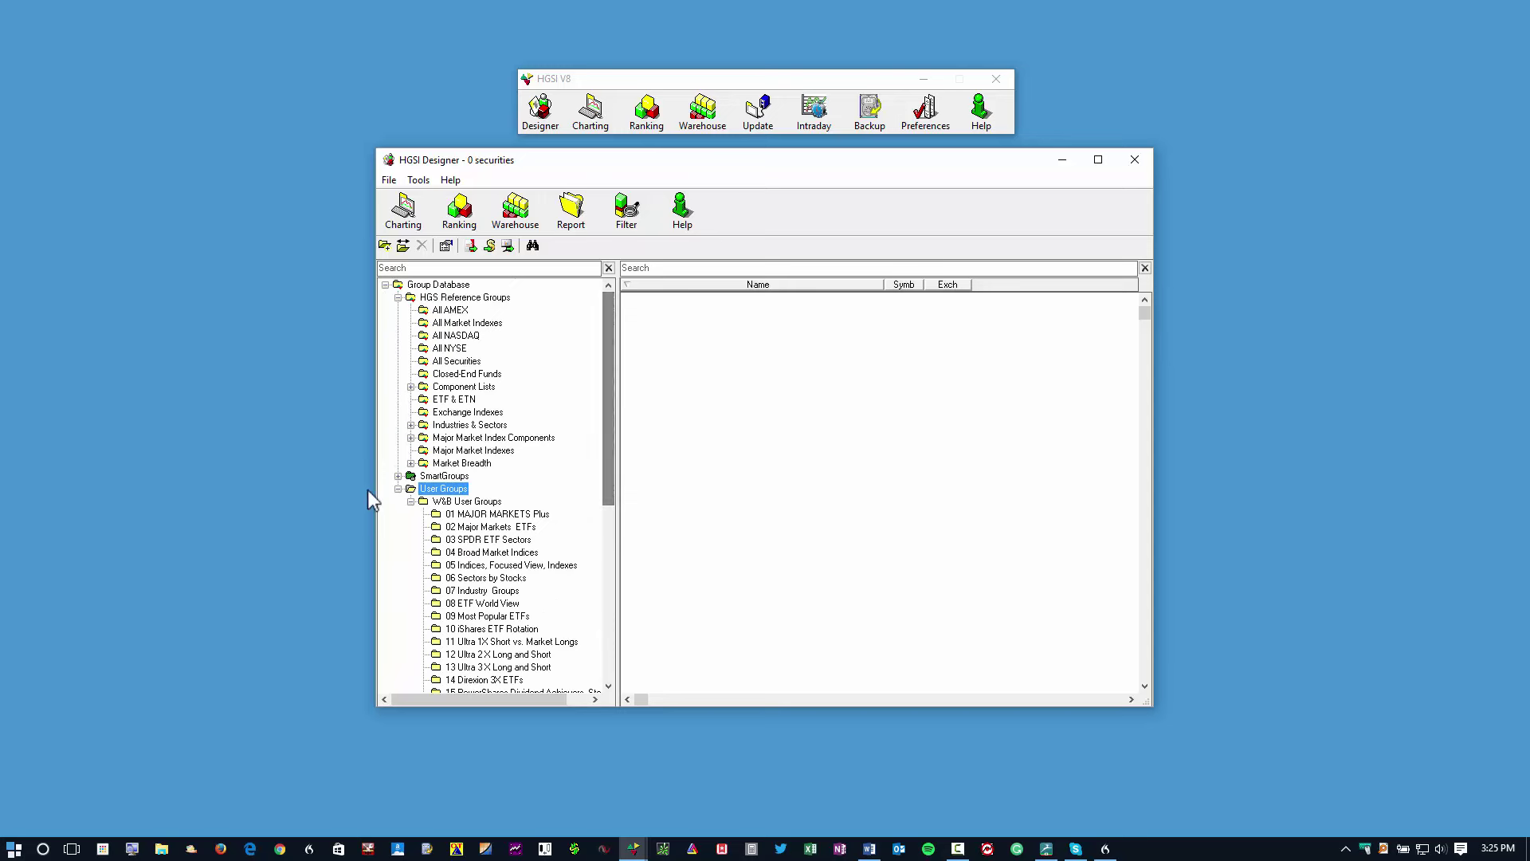
left_click(411, 501)
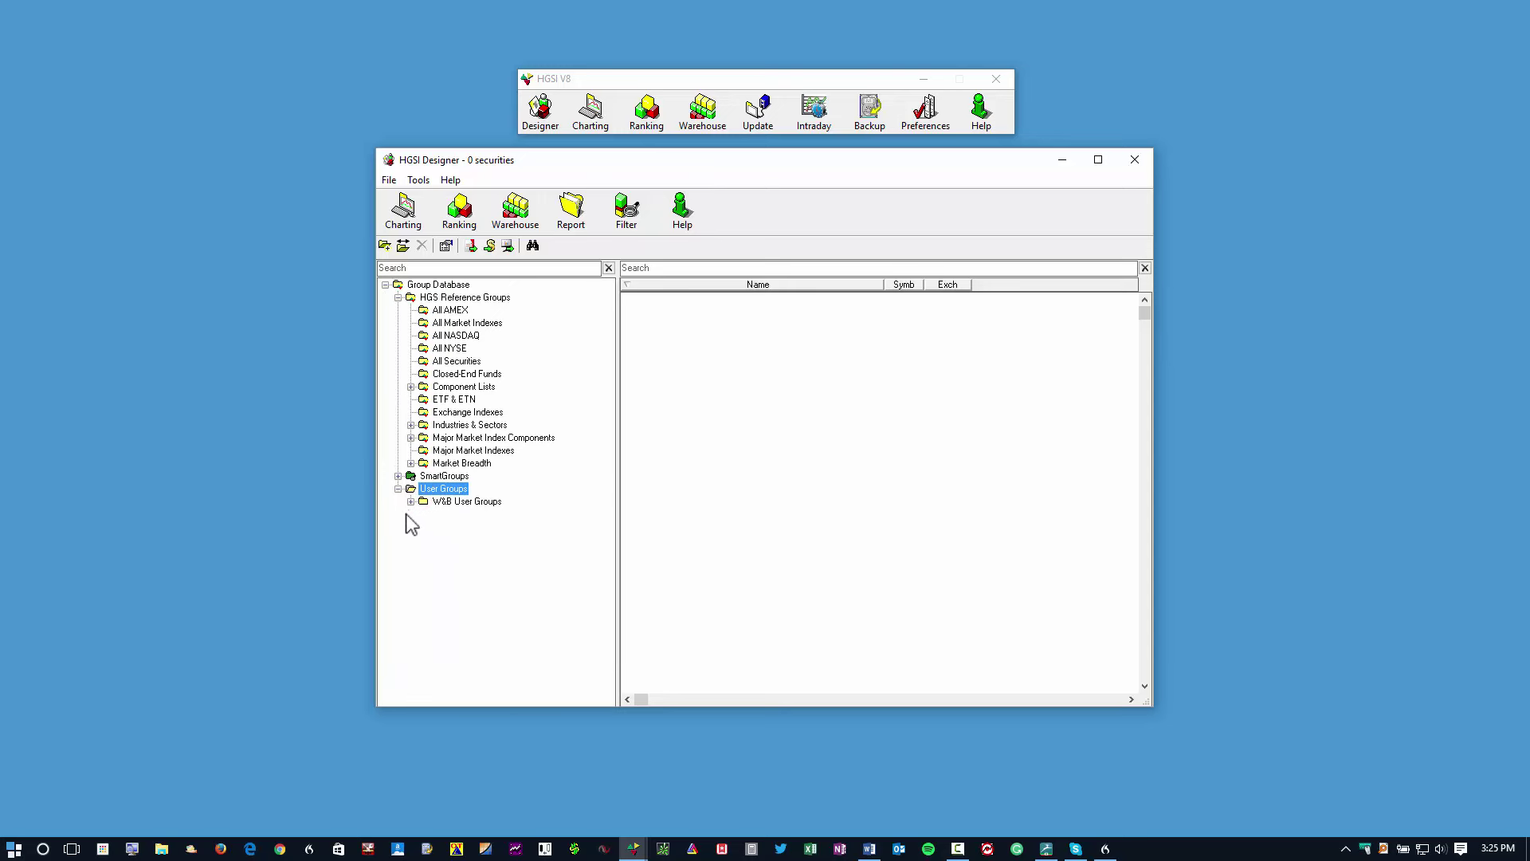
left_click(411, 501)
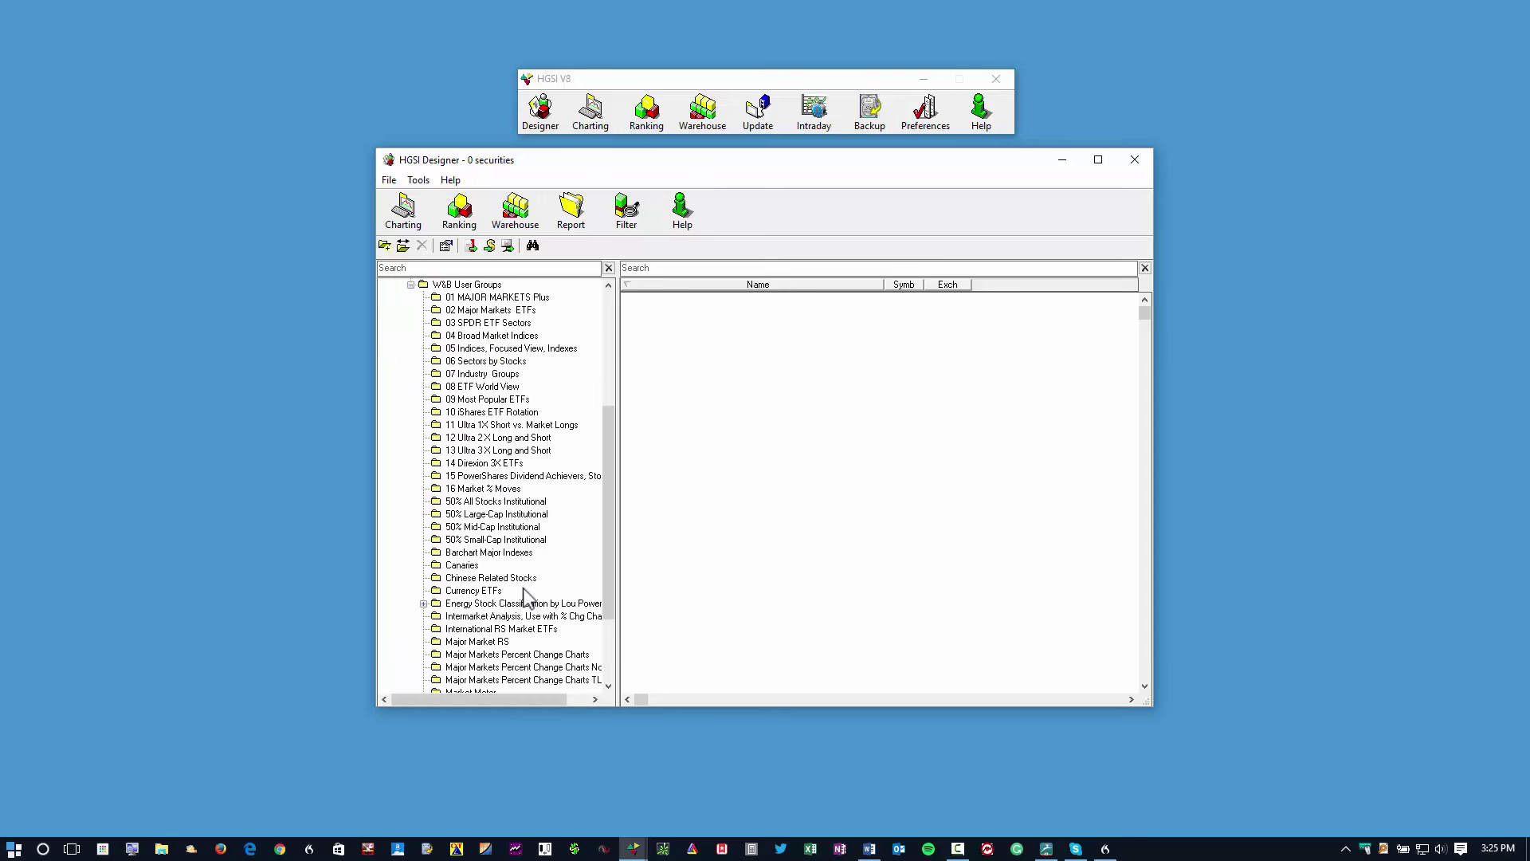
left_click_drag(613, 529, 561, 446)
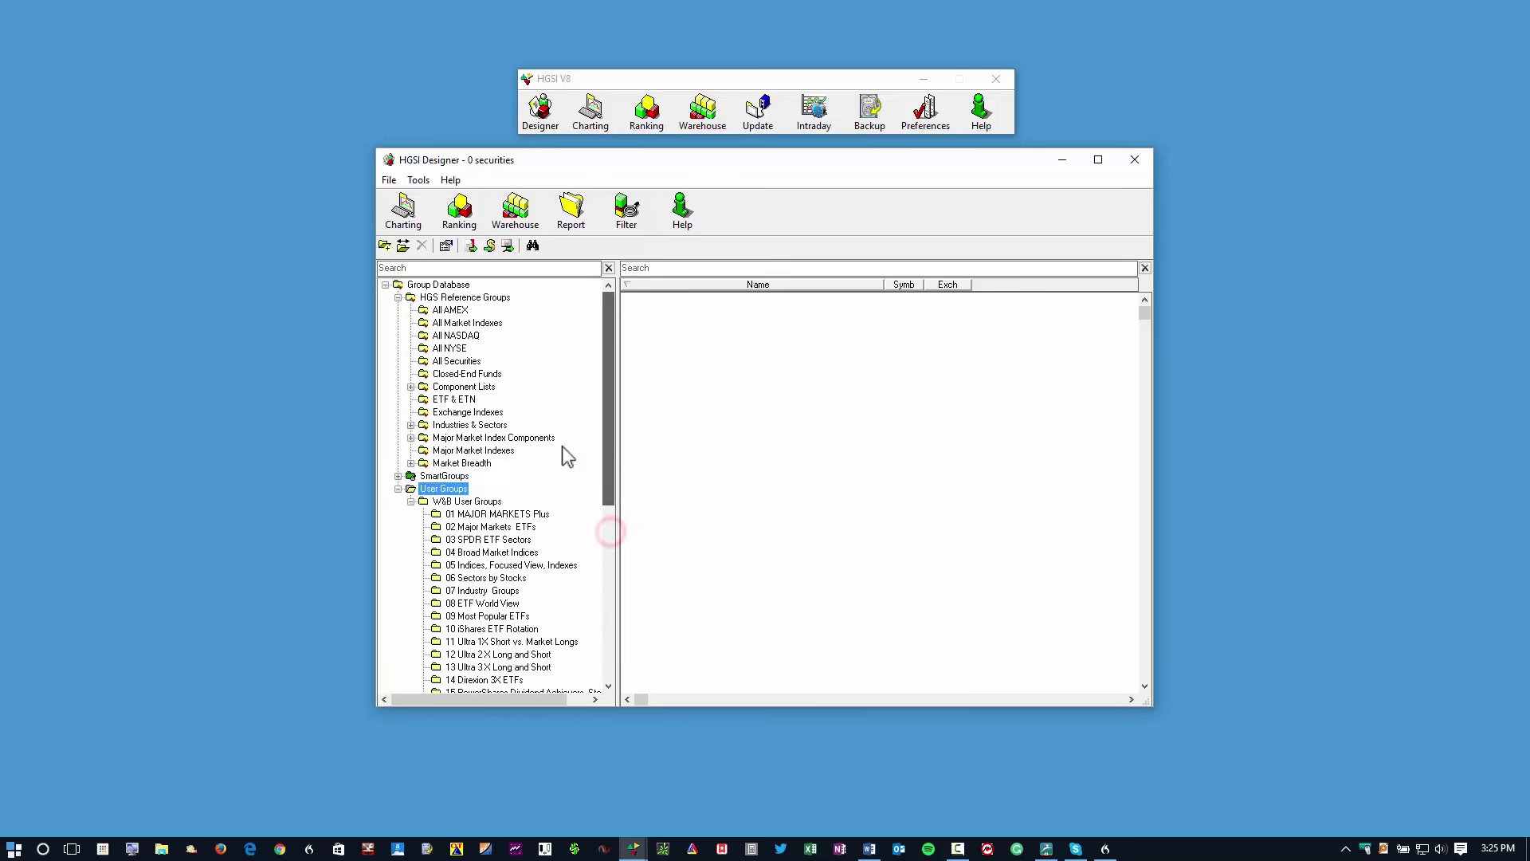
left_click(411, 501)
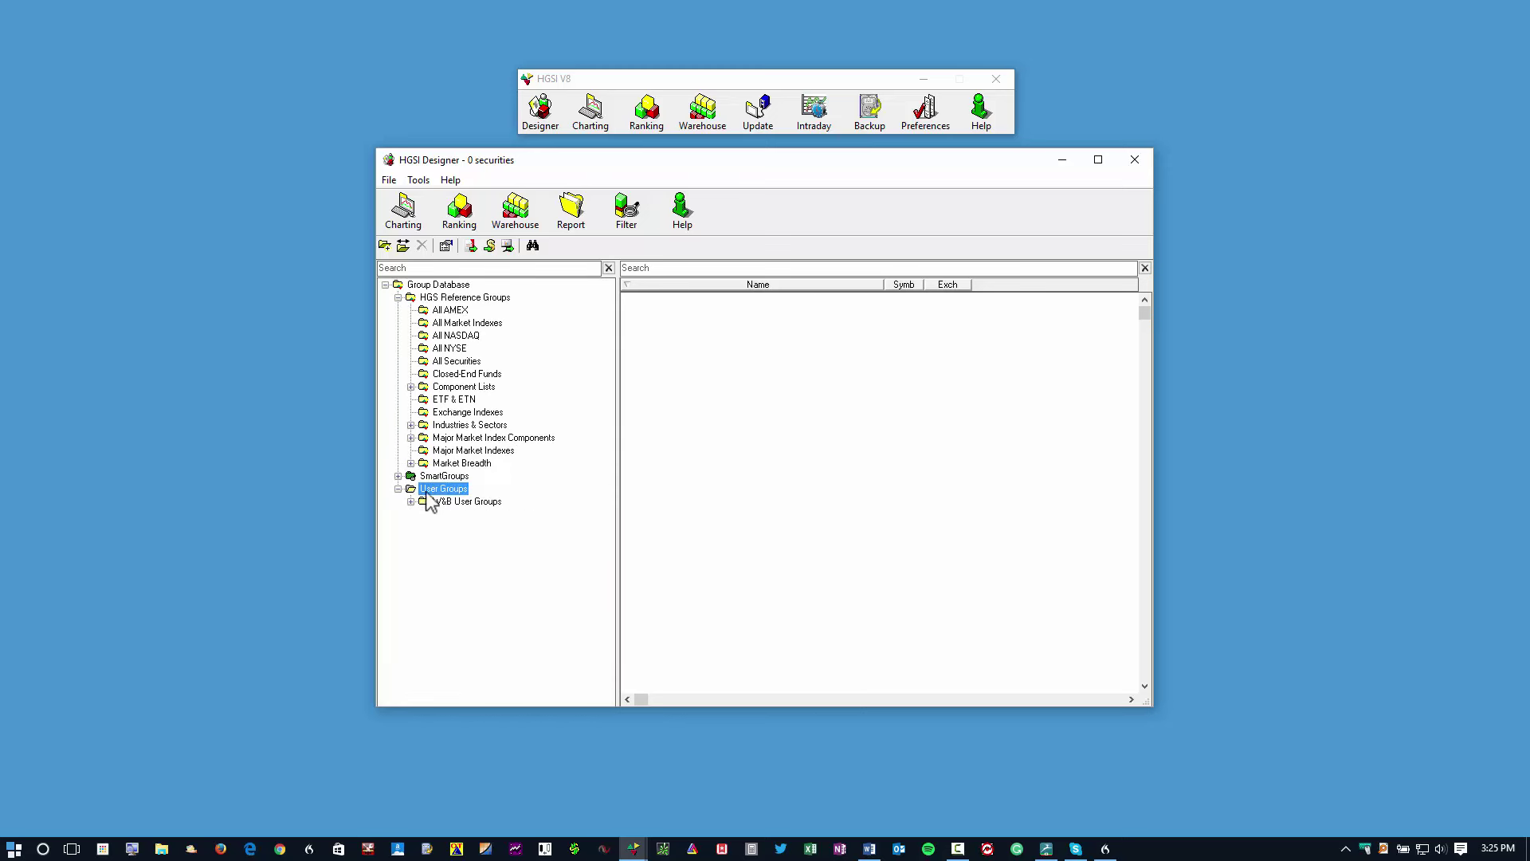
Step: Import the user groups from User Groups.hgf in the Downloads folder and close the import message
left_click(516, 483)
left_click(388, 181)
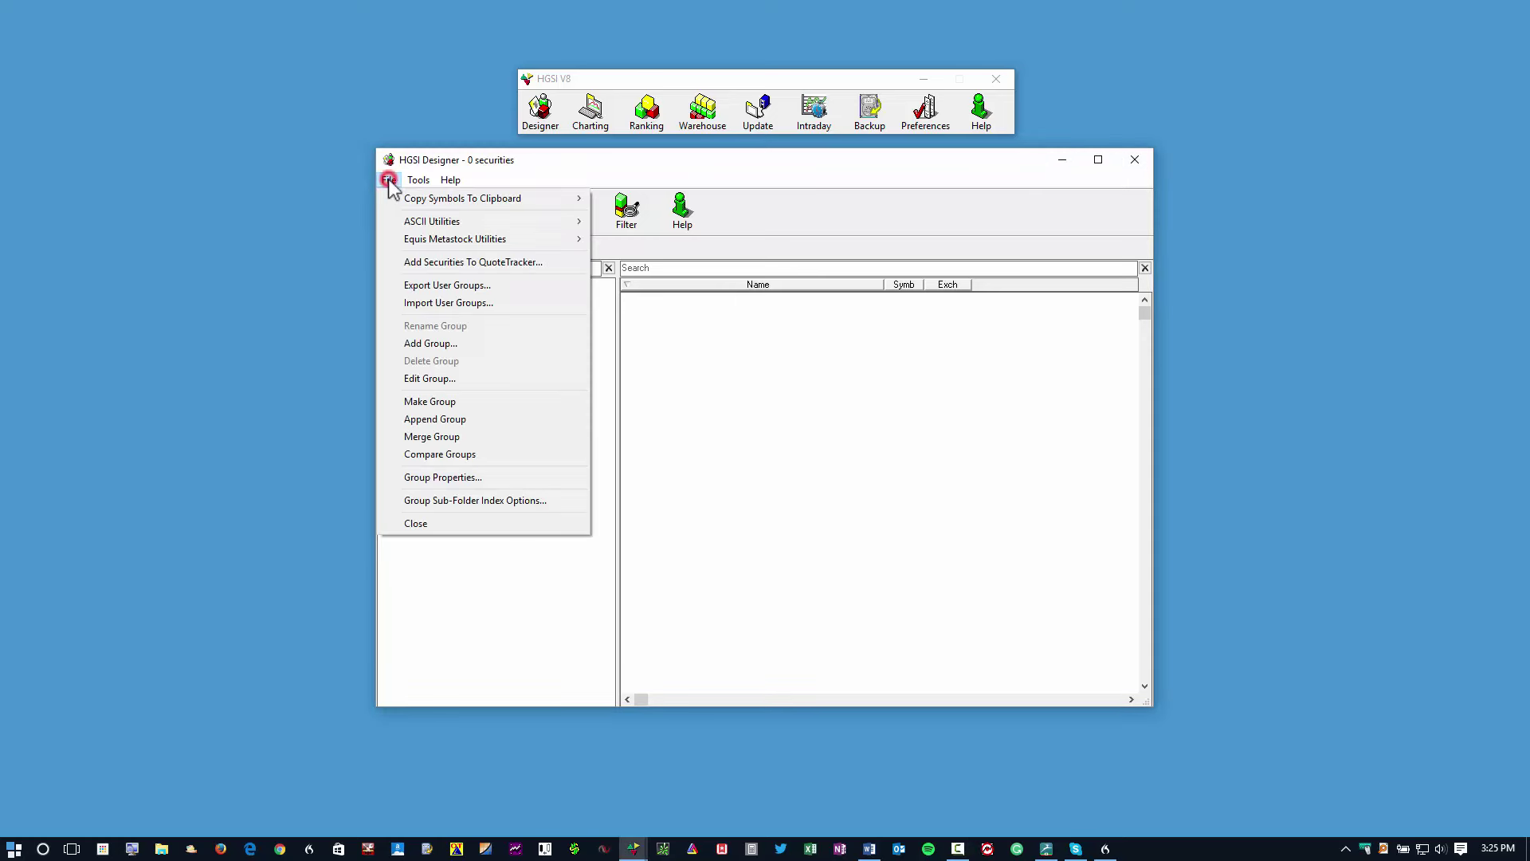
left_click(439, 301)
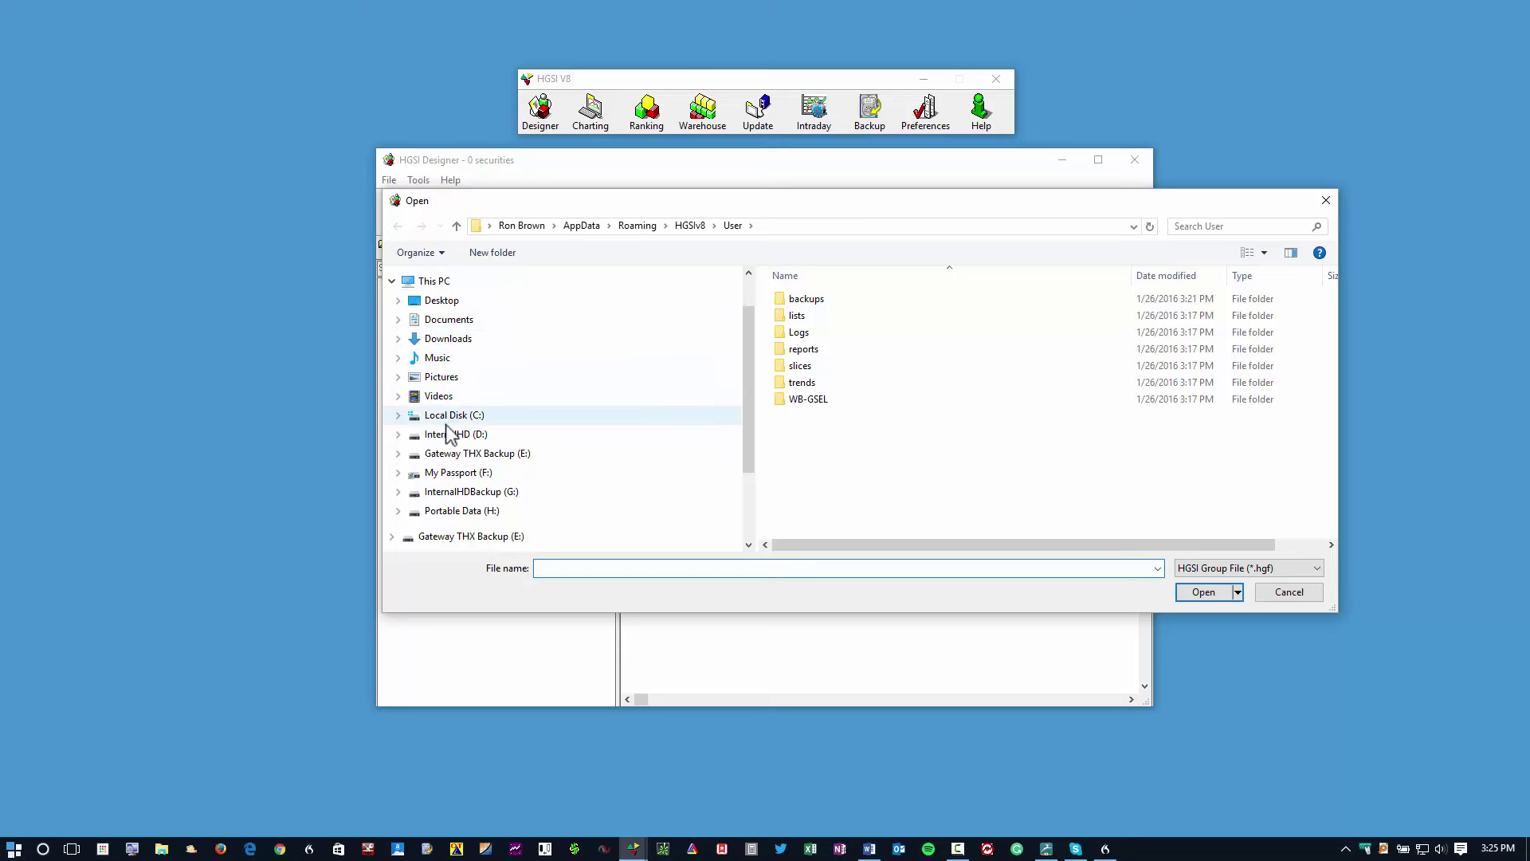
left_click(451, 339)
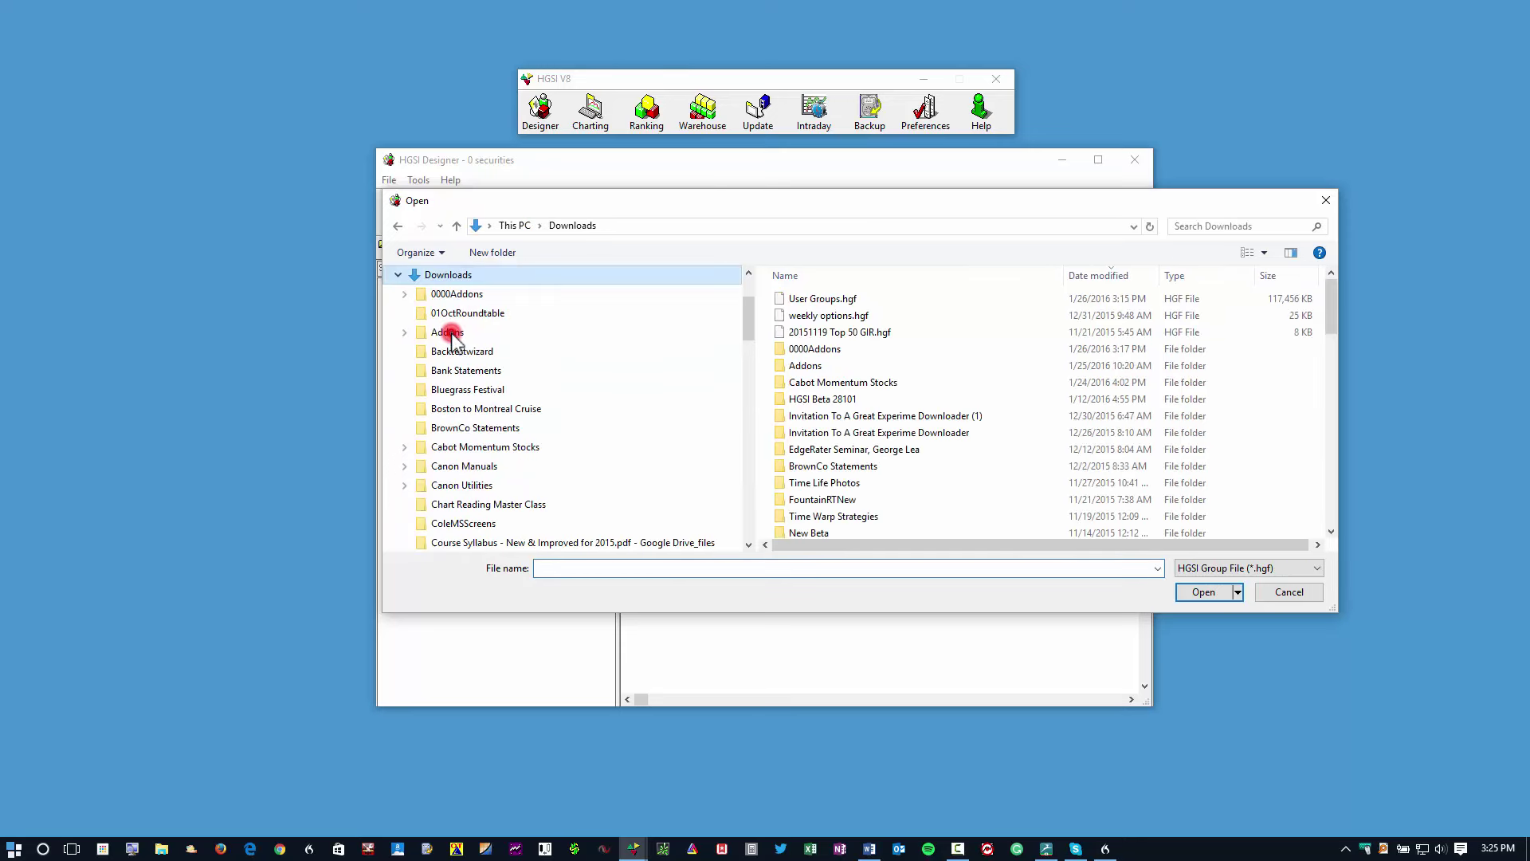
left_click(807, 300)
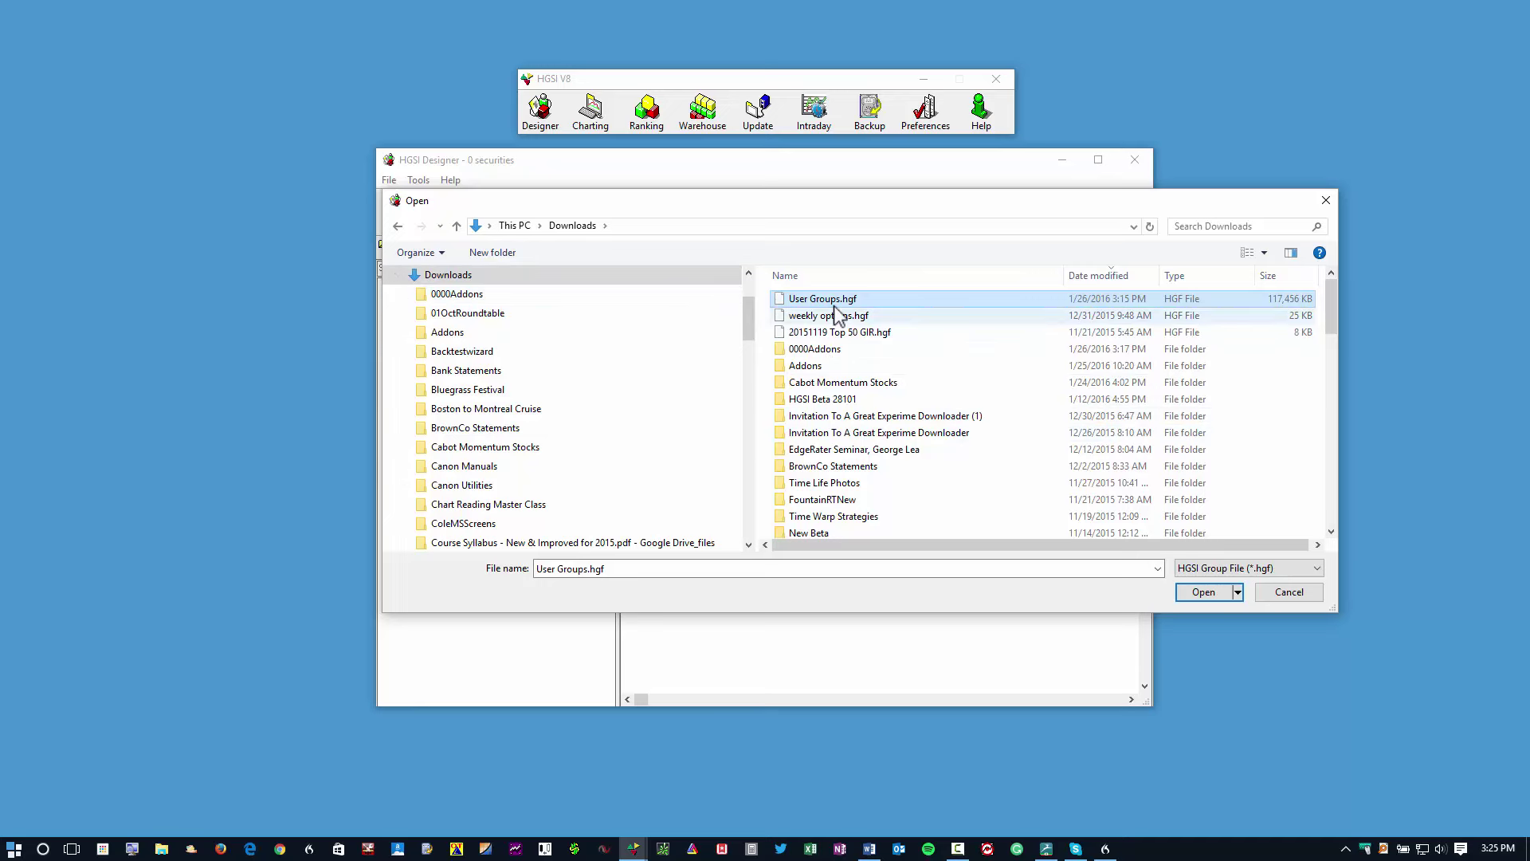
left_click(1201, 594)
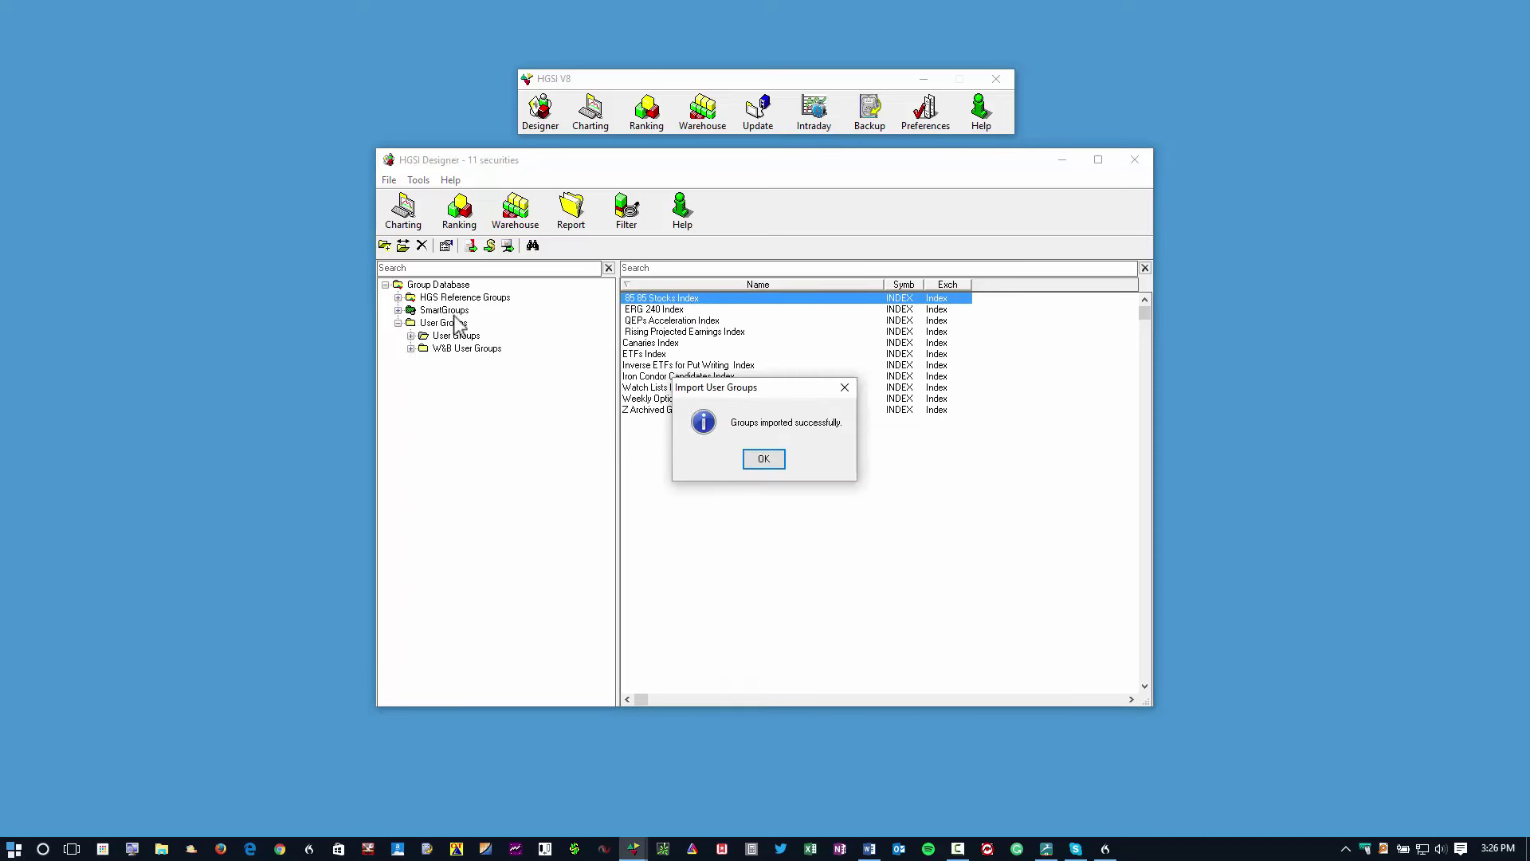
left_click(767, 467)
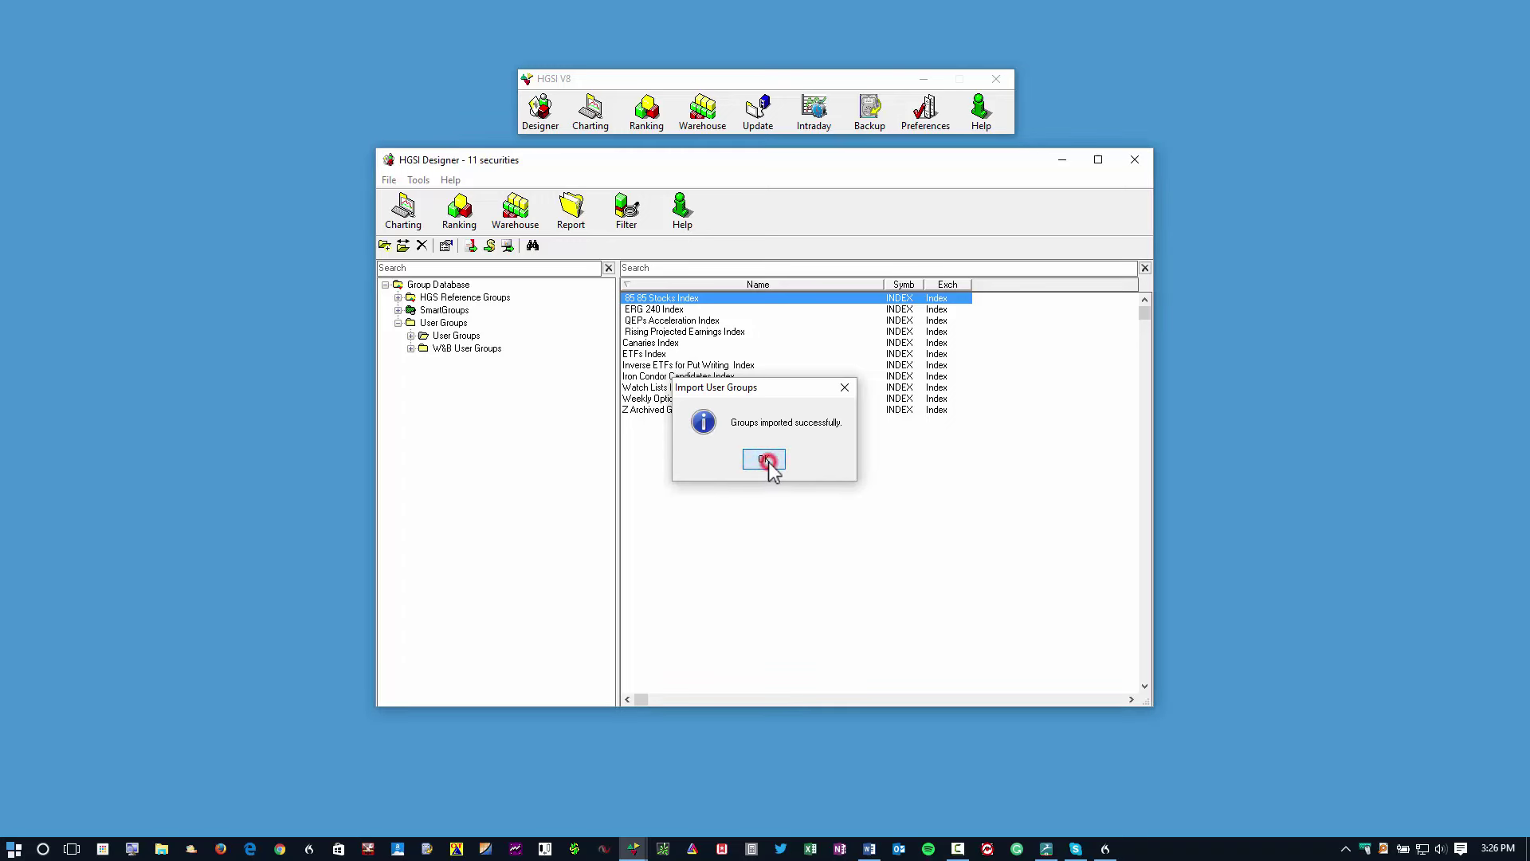
left_click(768, 466)
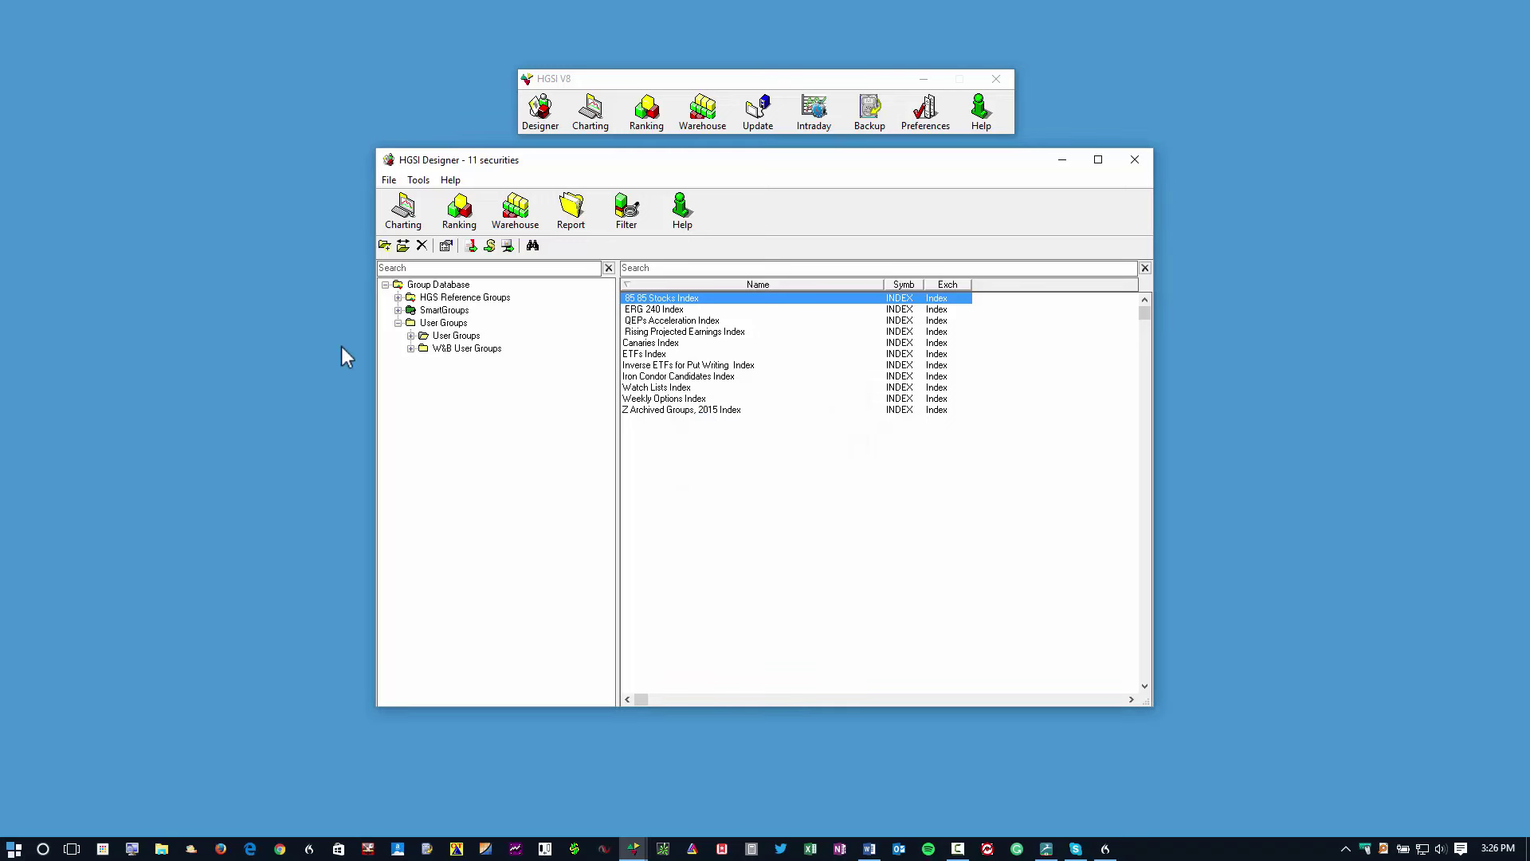
Step: Examine the groups inside the imported User Groups subfolder and the W&B User Groups folder, leaving the imported subfolder expanded
left_click(411, 336)
left_click(411, 337)
left_click(411, 337)
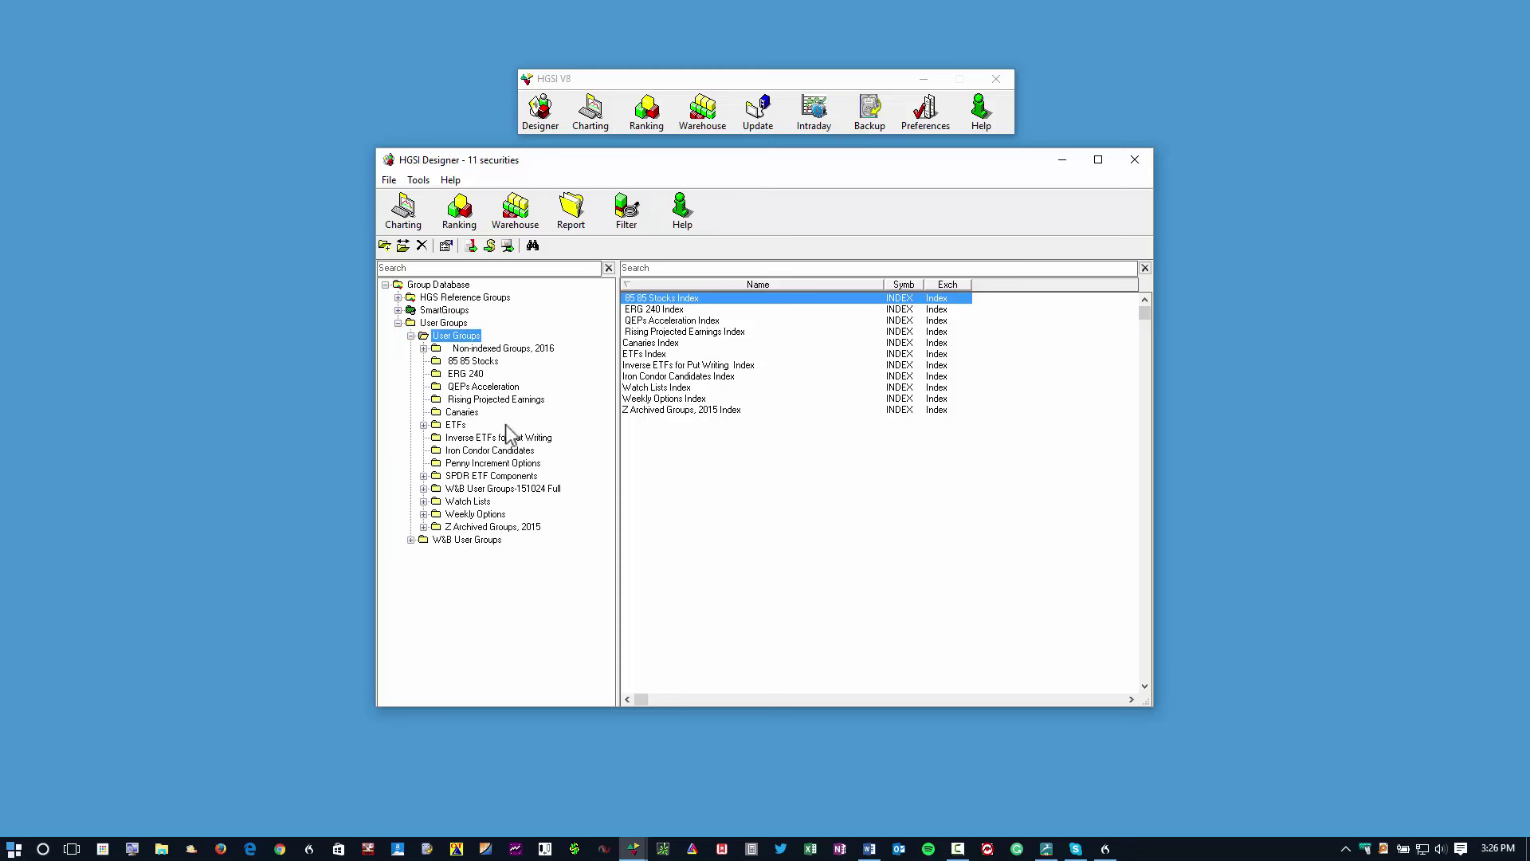
left_click(411, 336)
left_click(408, 321)
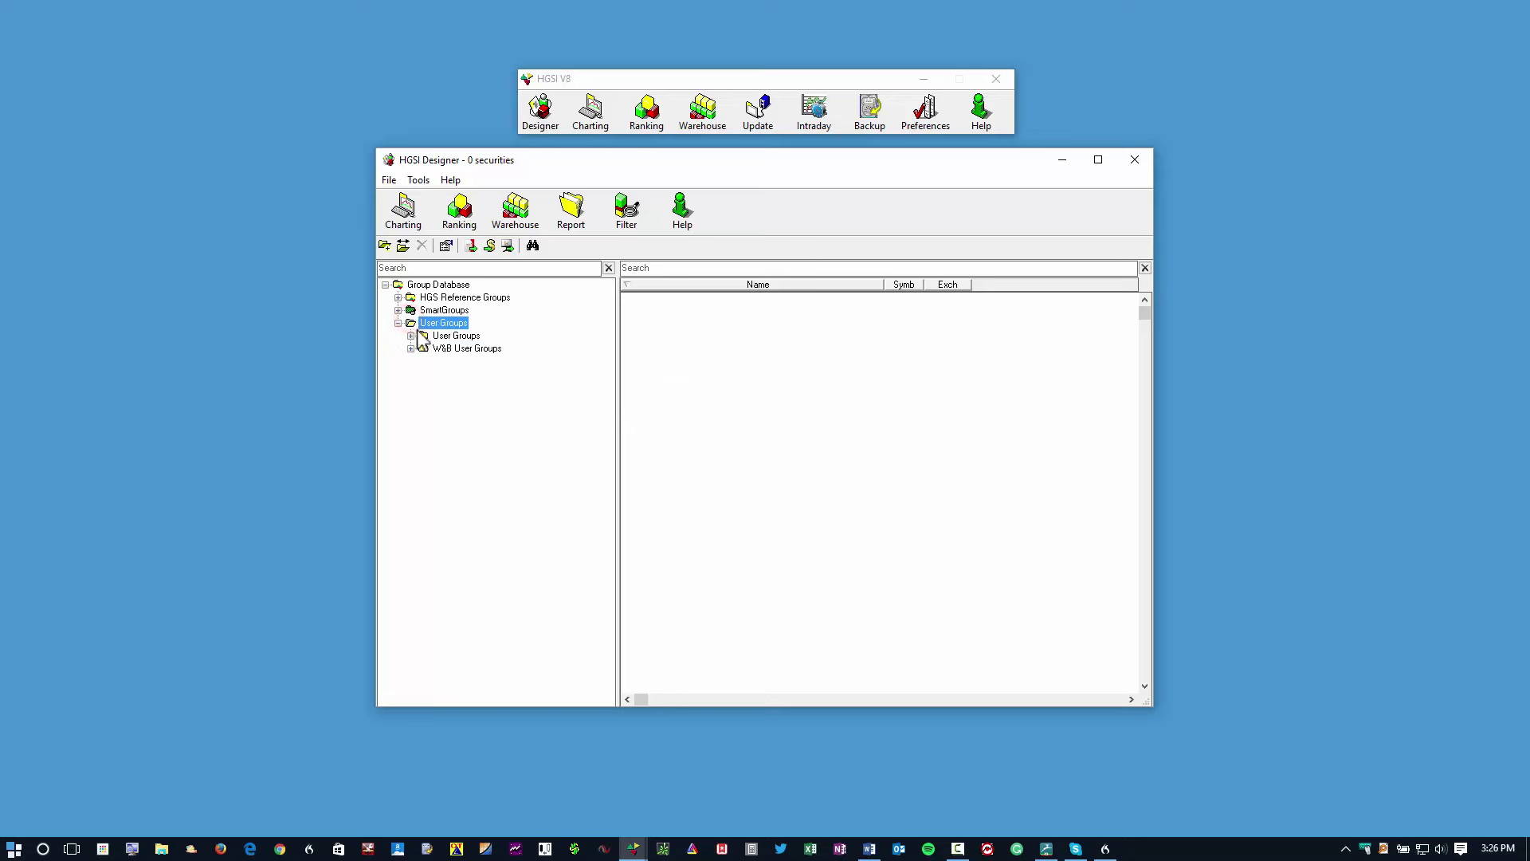
left_click(411, 336)
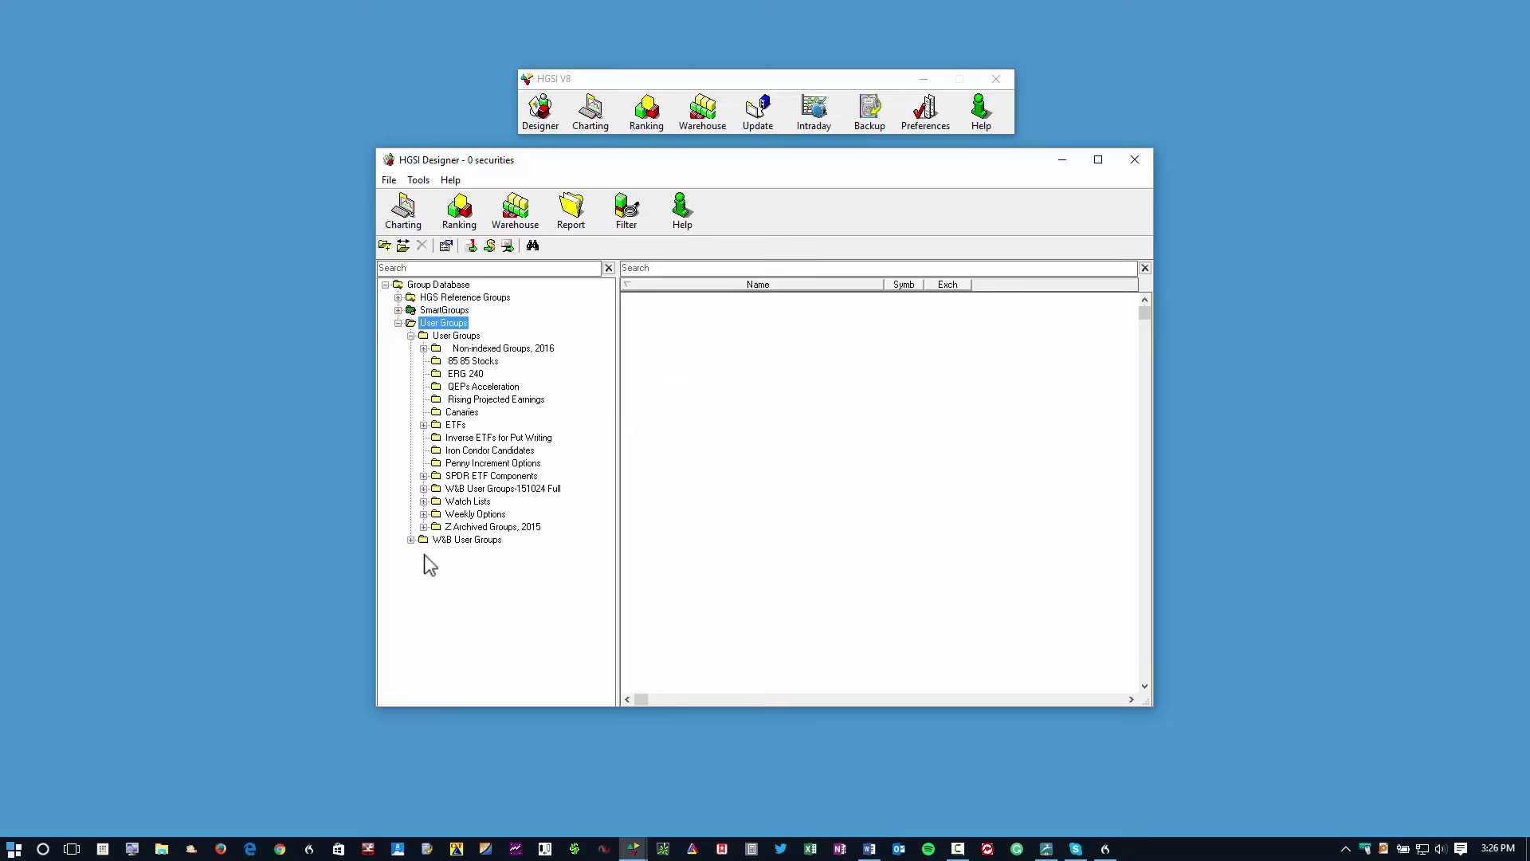
left_click(456, 540)
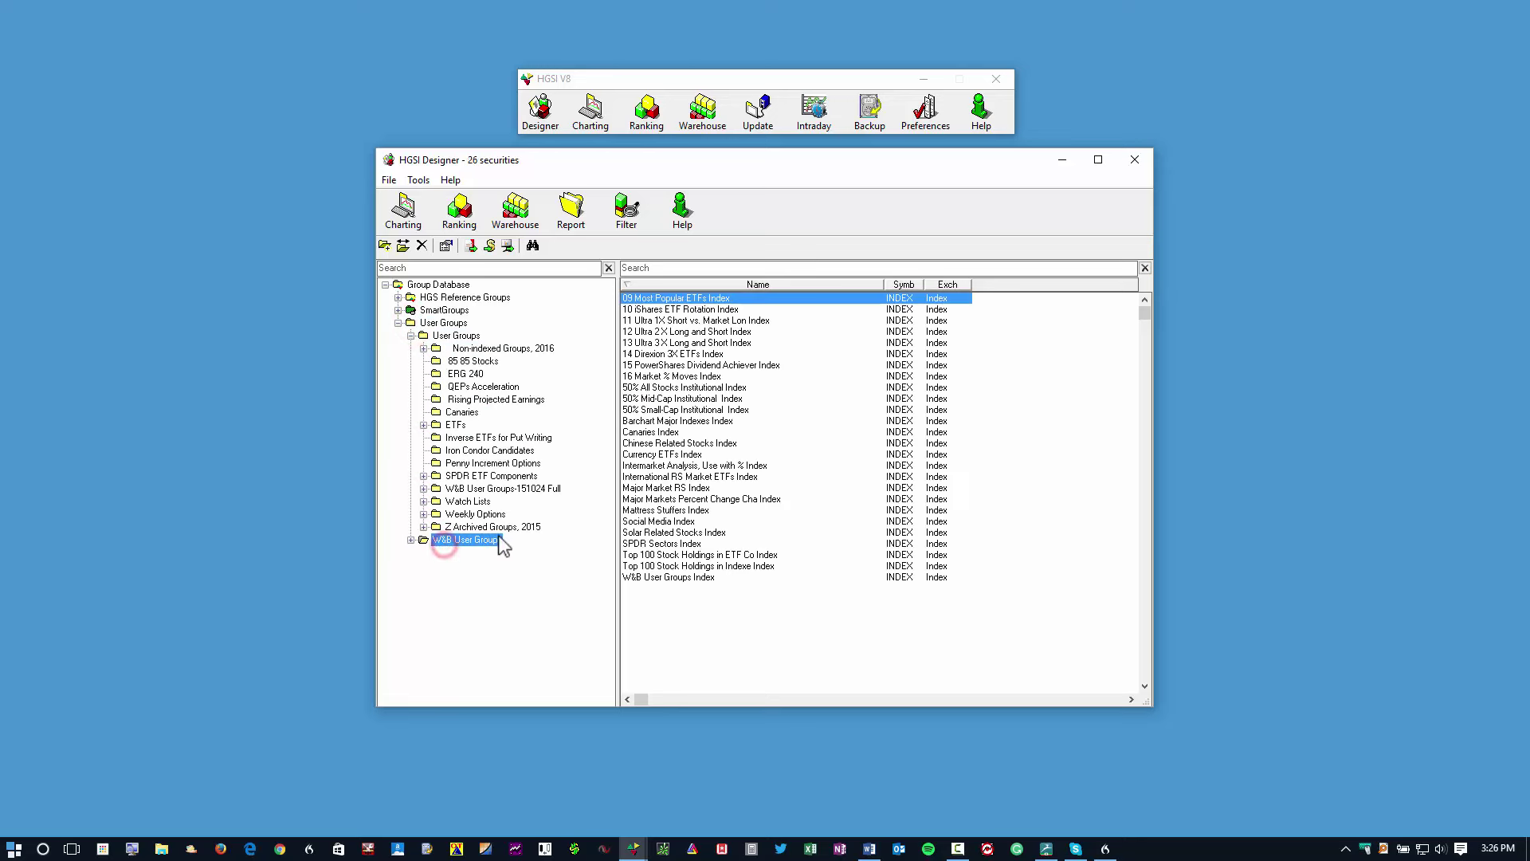
left_click(411, 336)
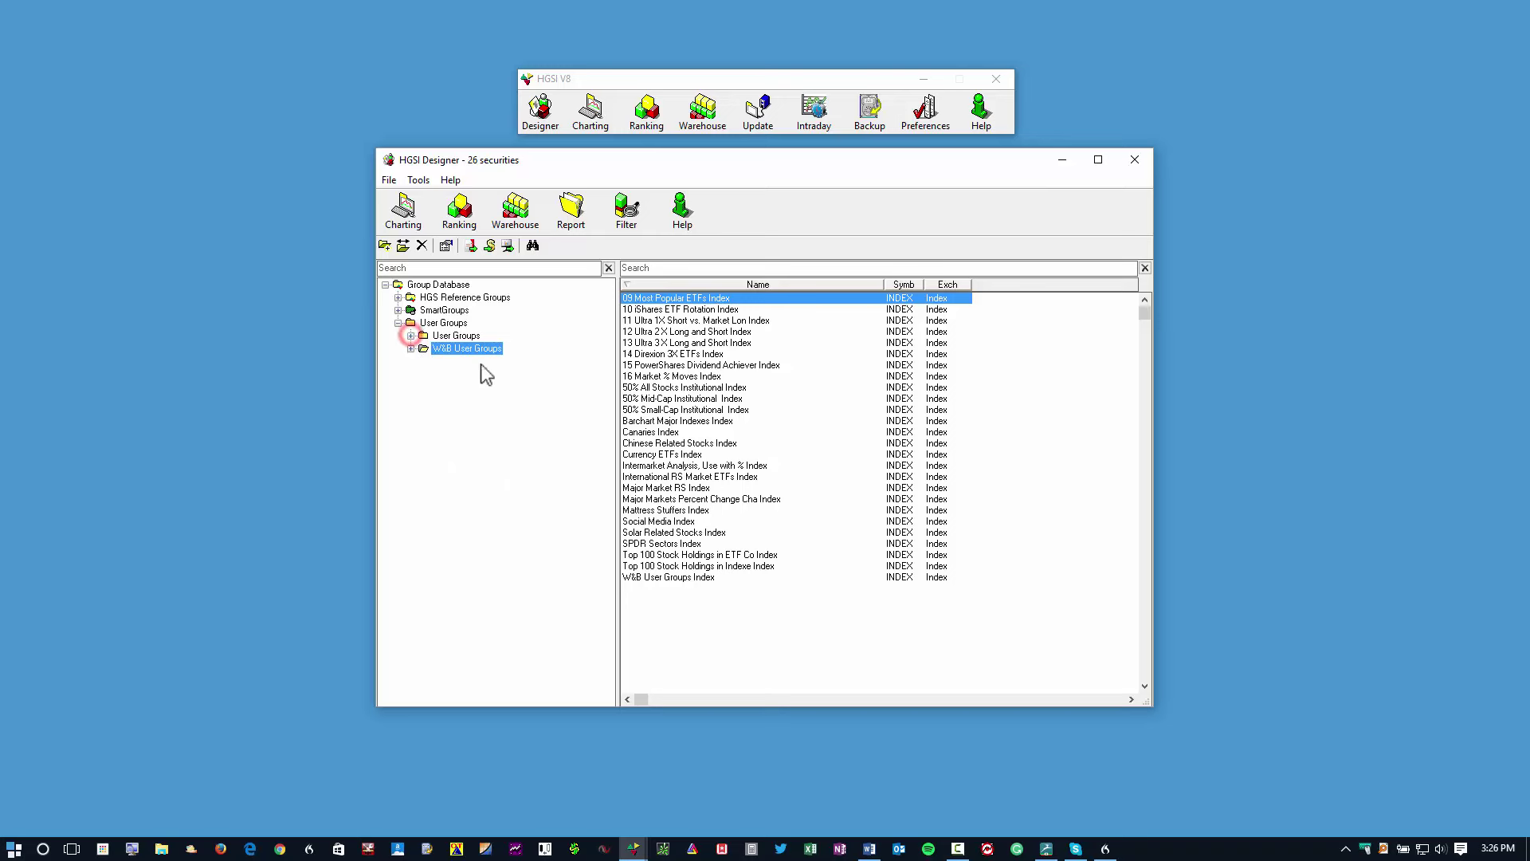
left_click(411, 336)
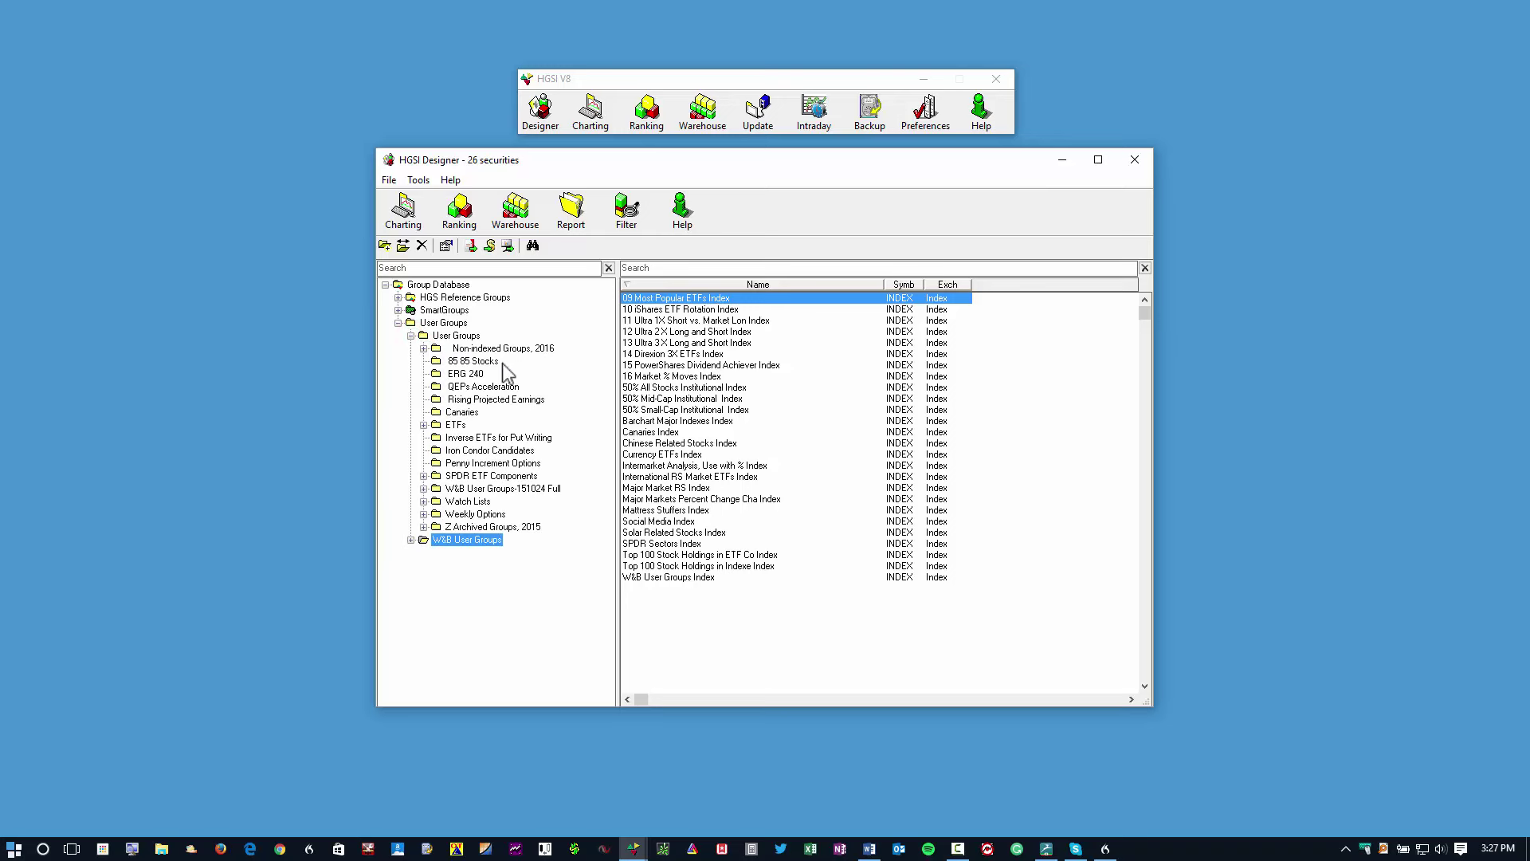
Step: Move Non-indexed Groups, 2016, 85 85 Stocks, ERG 240, QEPs Acceleration and Rising Projected Earnings from the imported subfolder into the main User Groups folder
left_click_drag(494, 349, 493, 327)
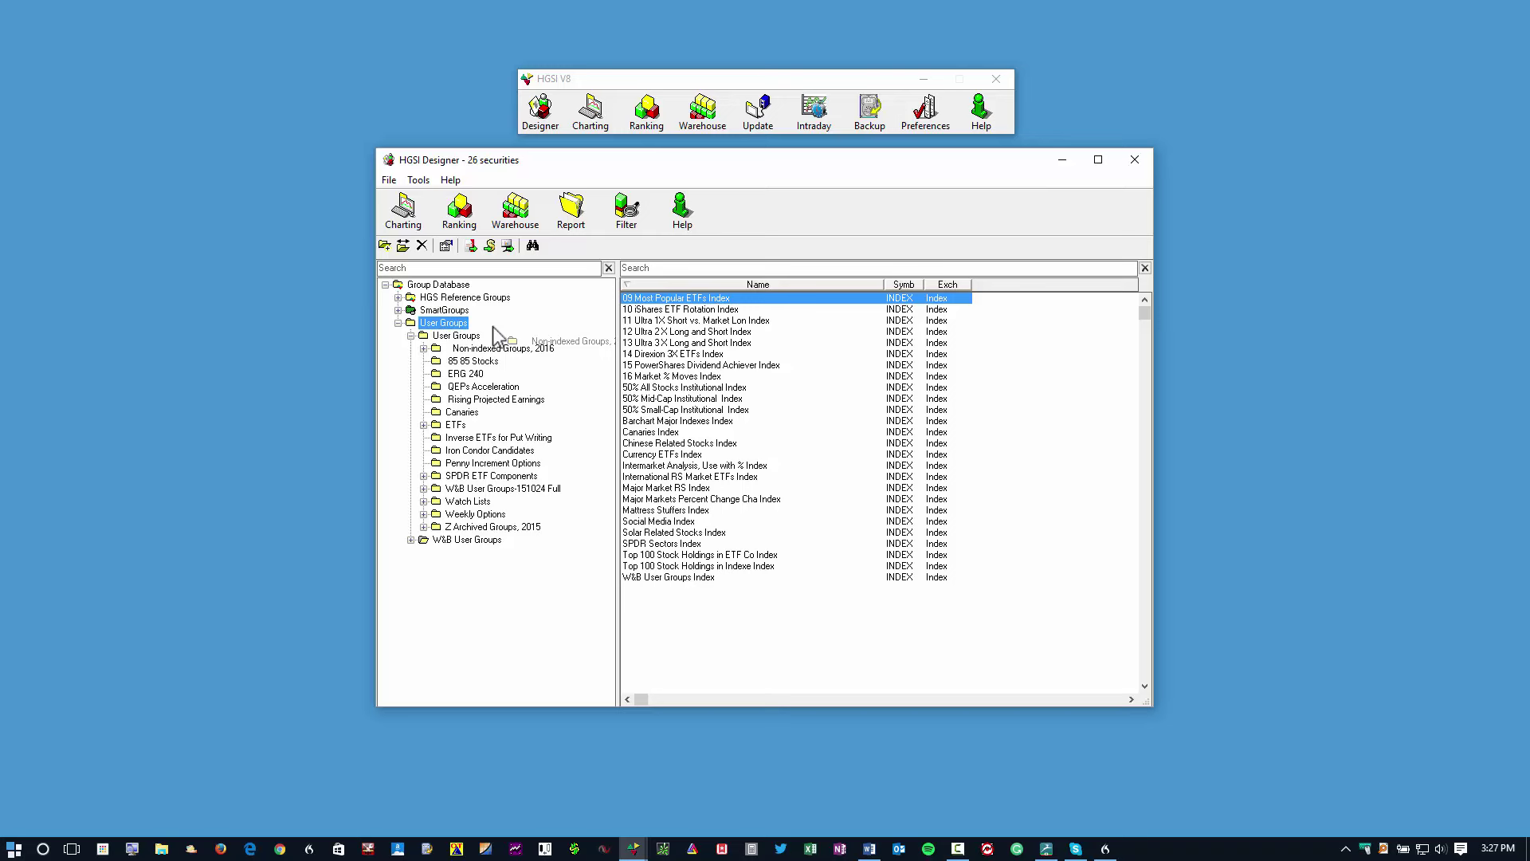
left_click_drag(494, 329, 495, 330)
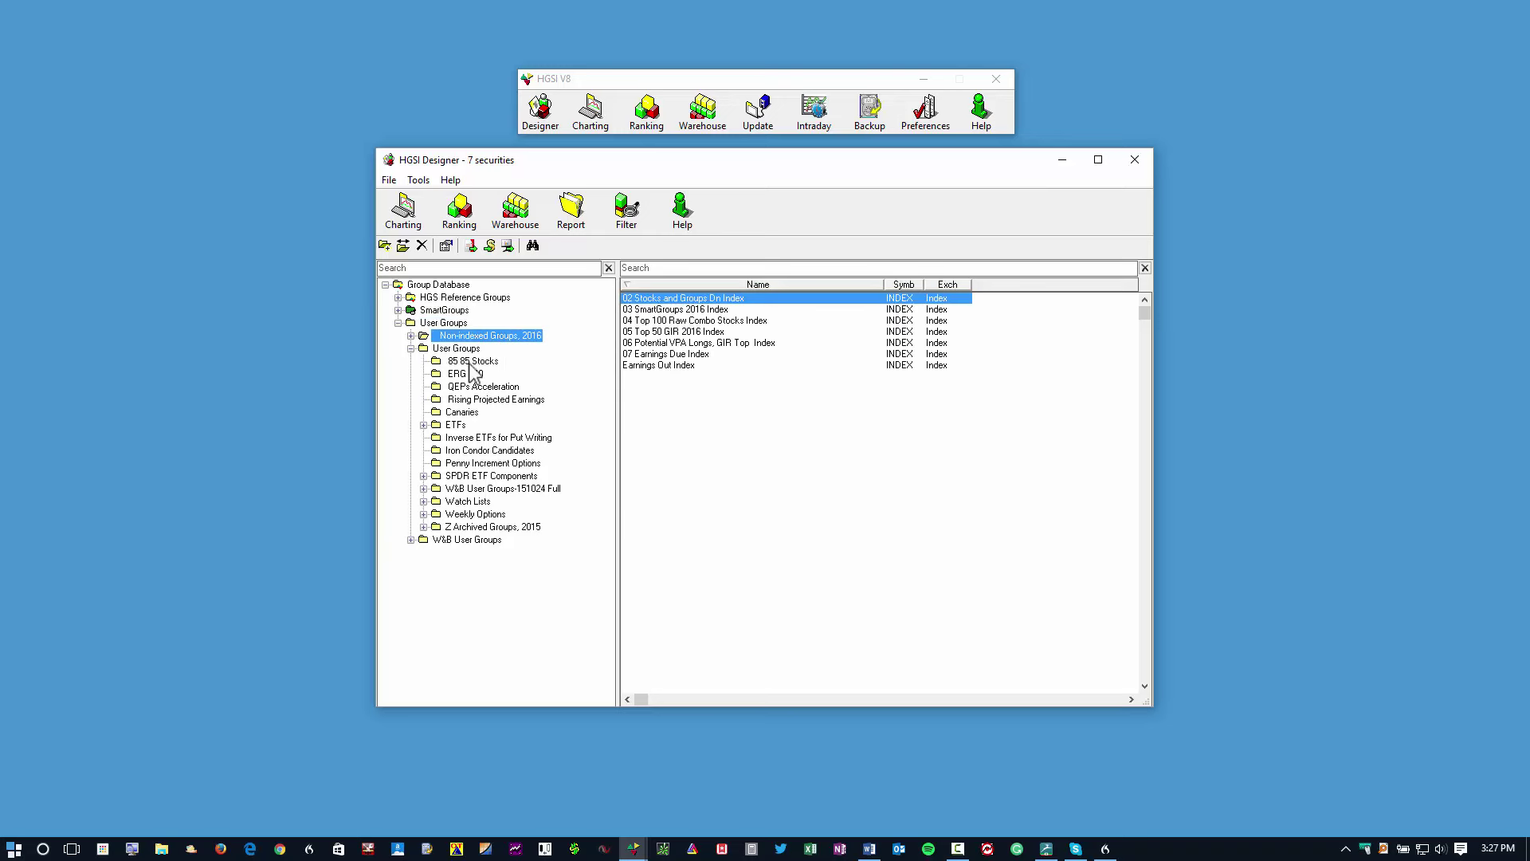
left_click_drag(472, 361, 471, 329)
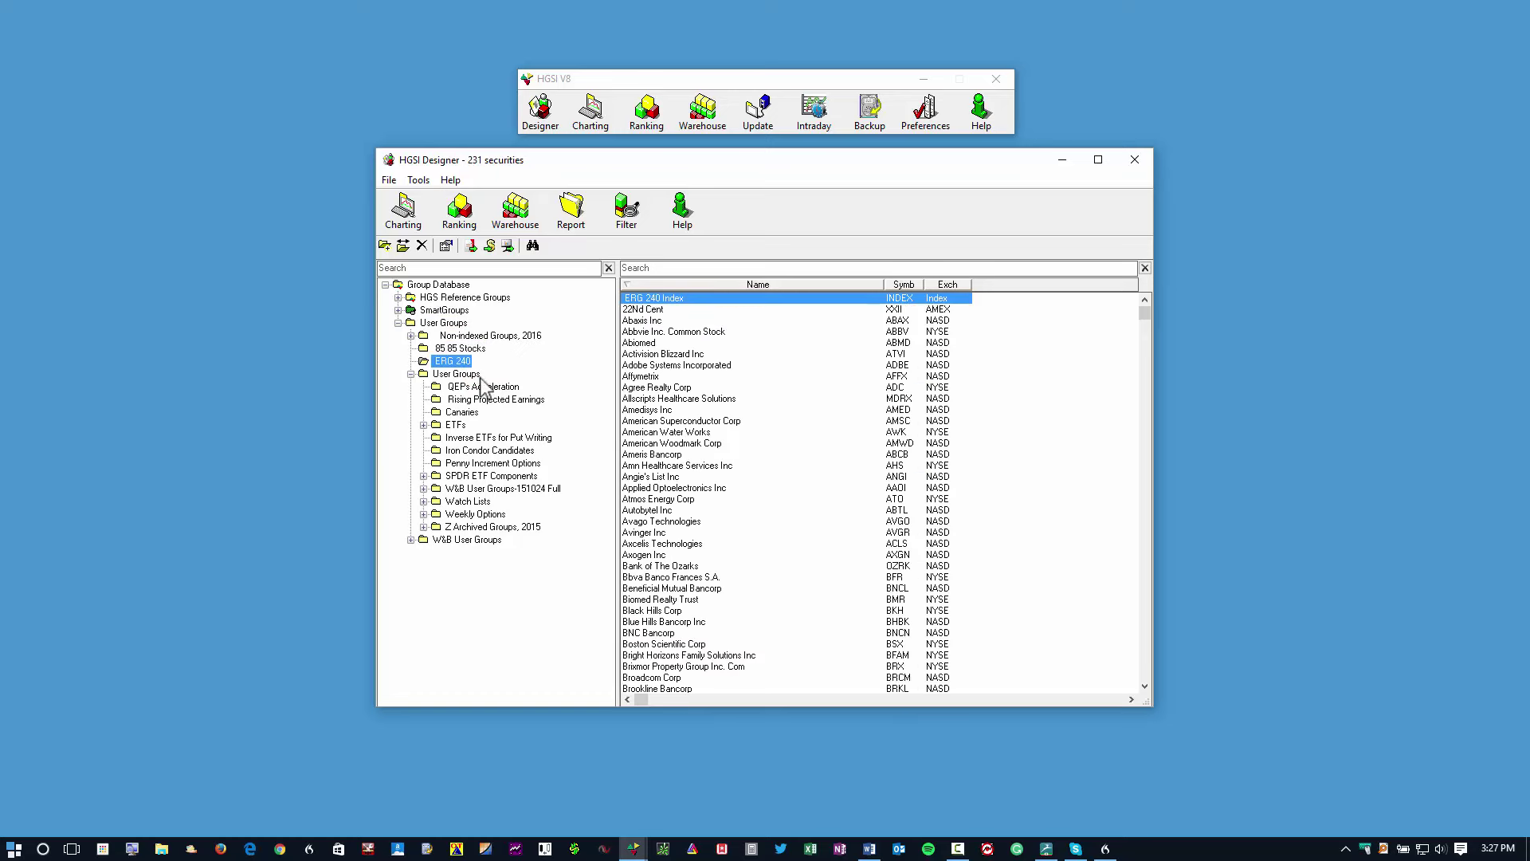
left_click_drag(469, 388, 469, 321)
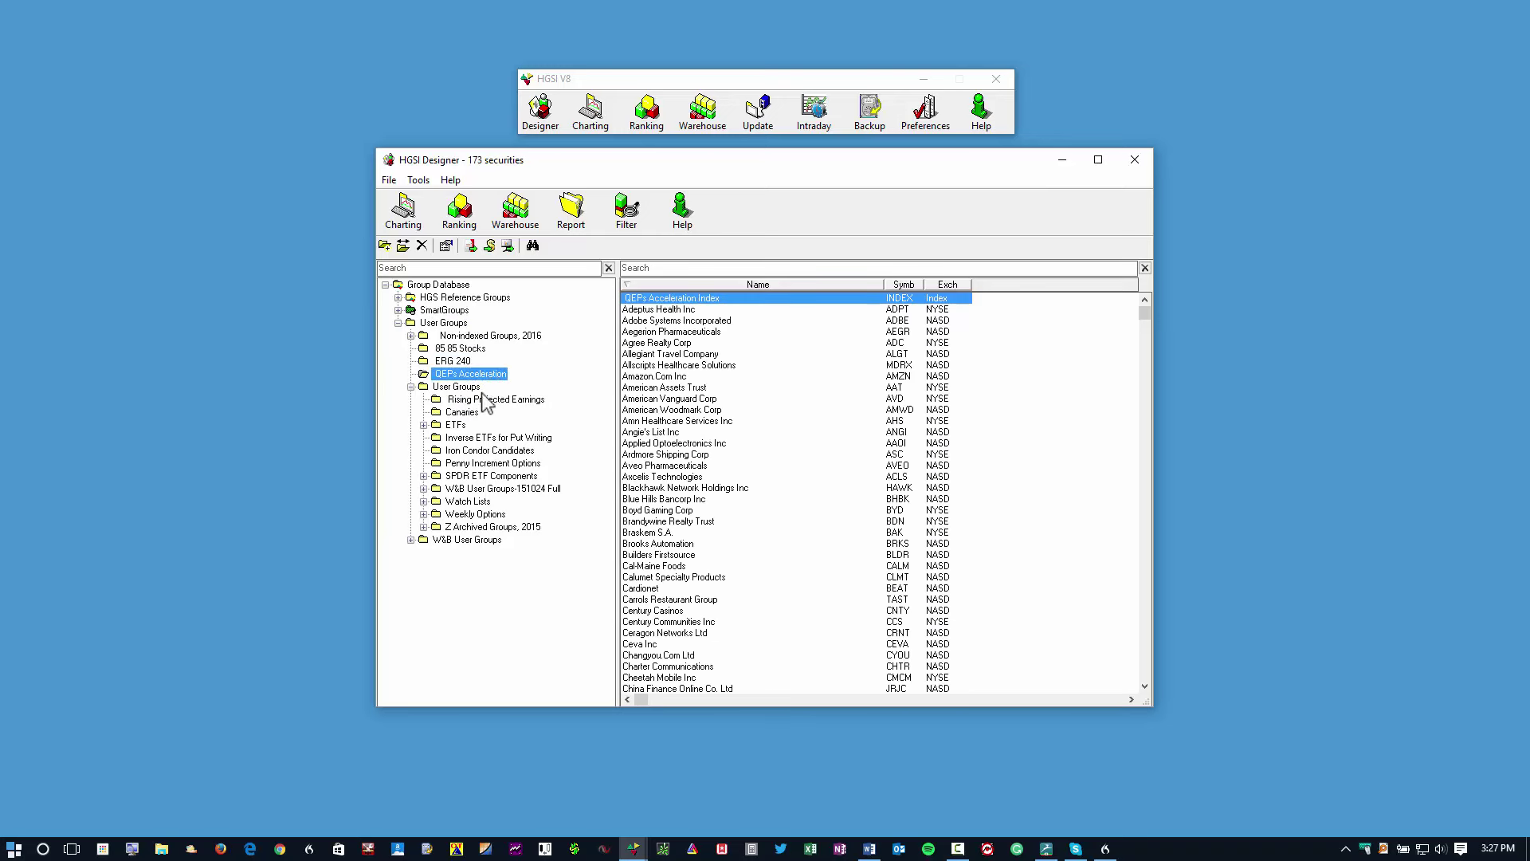
left_click_drag(467, 398, 467, 326)
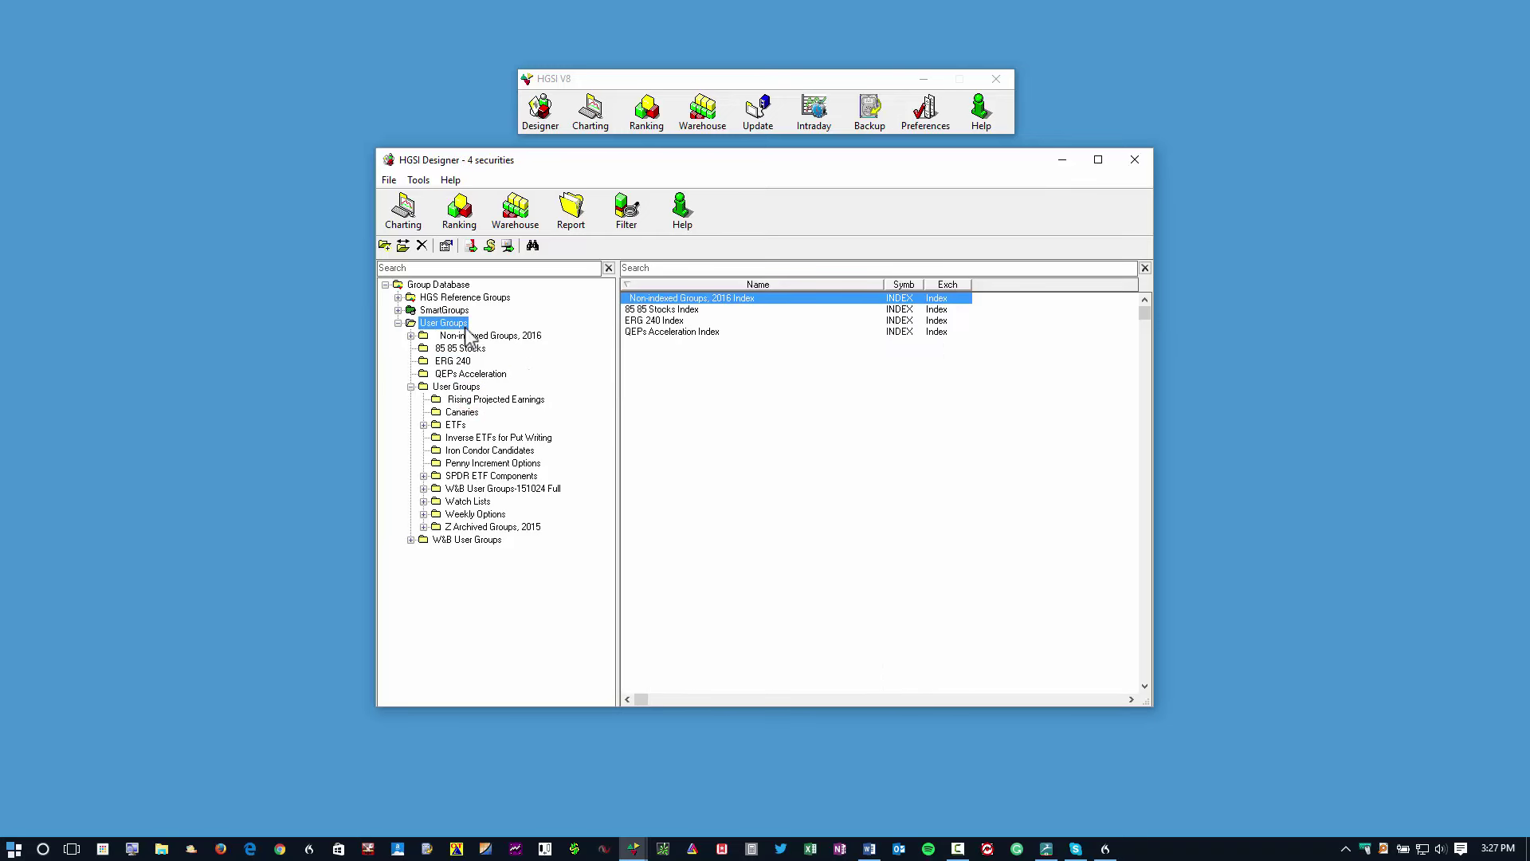
Step: Move Canaries, ETFs, Inverse ETFs for Put Writing, Iron Condor Candidates, Penny Increment Options and SPDR ETF Components into the main User Groups folder
left_click_drag(464, 413, 459, 334)
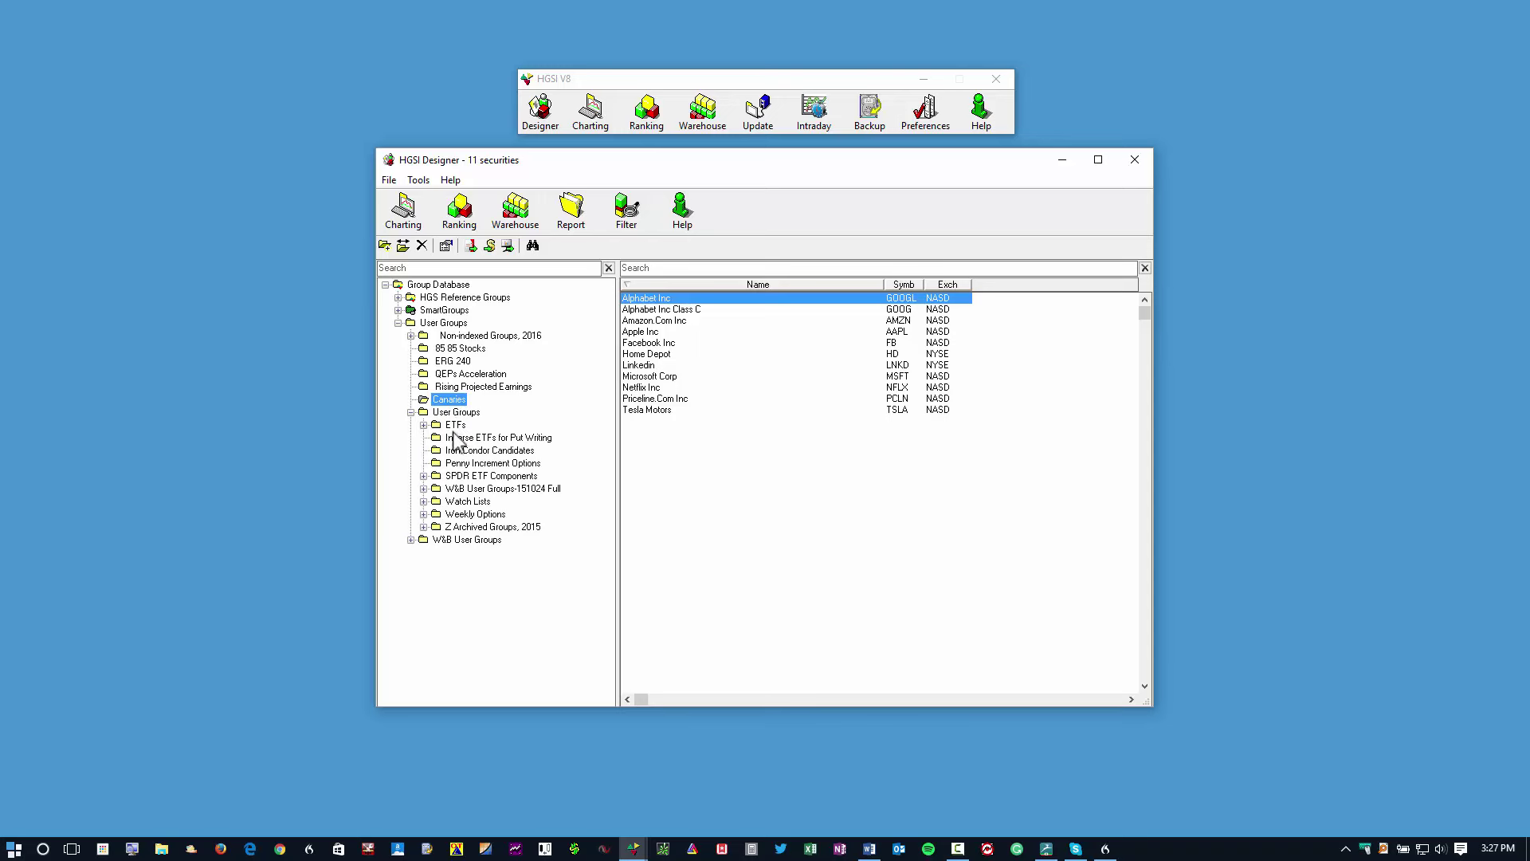
left_click_drag(455, 438, 462, 326)
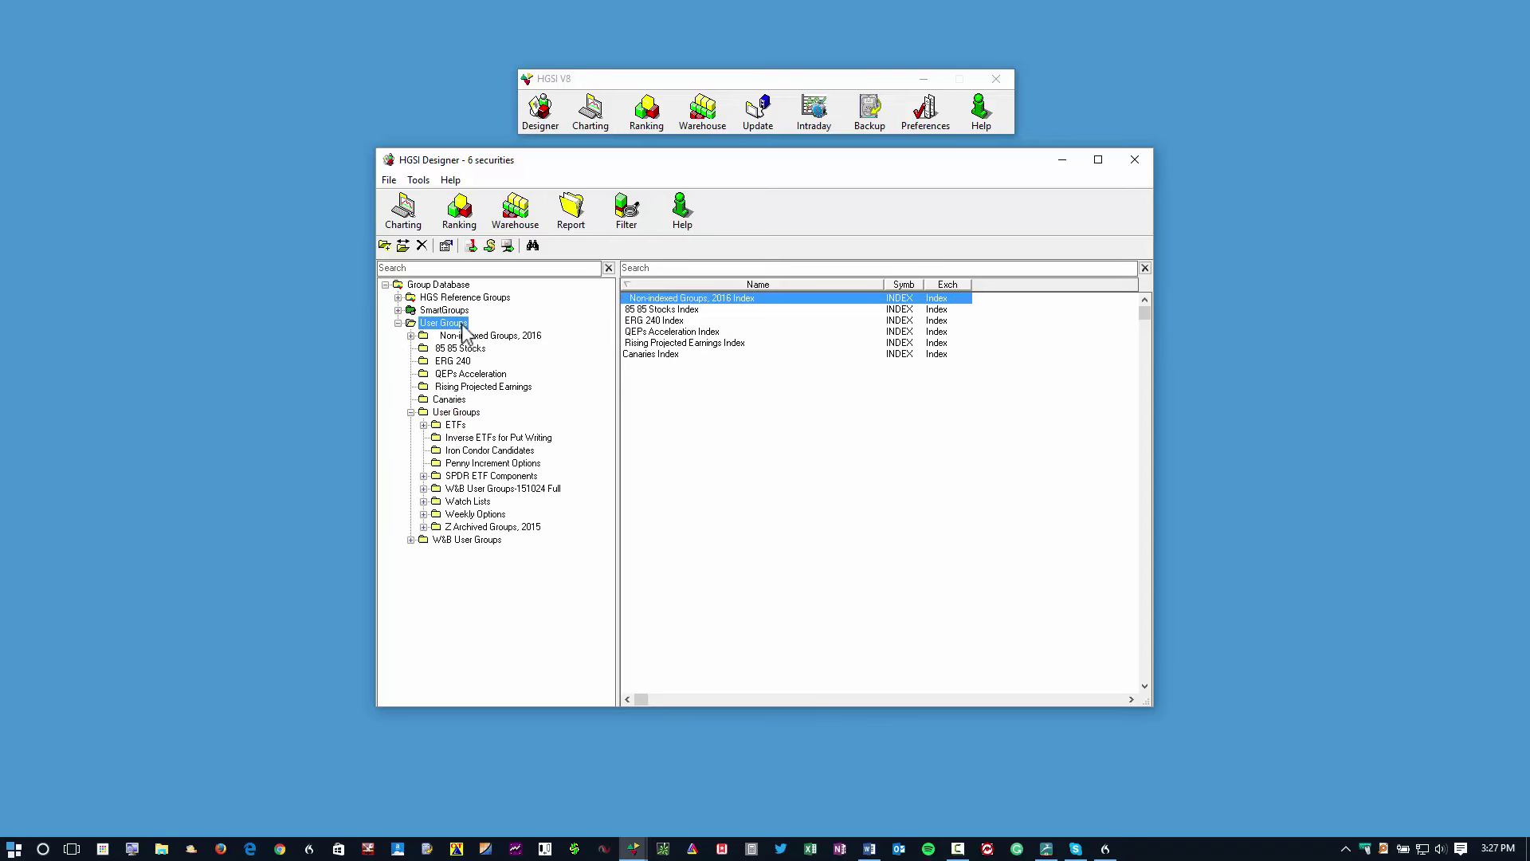
left_click_drag(478, 437, 466, 325)
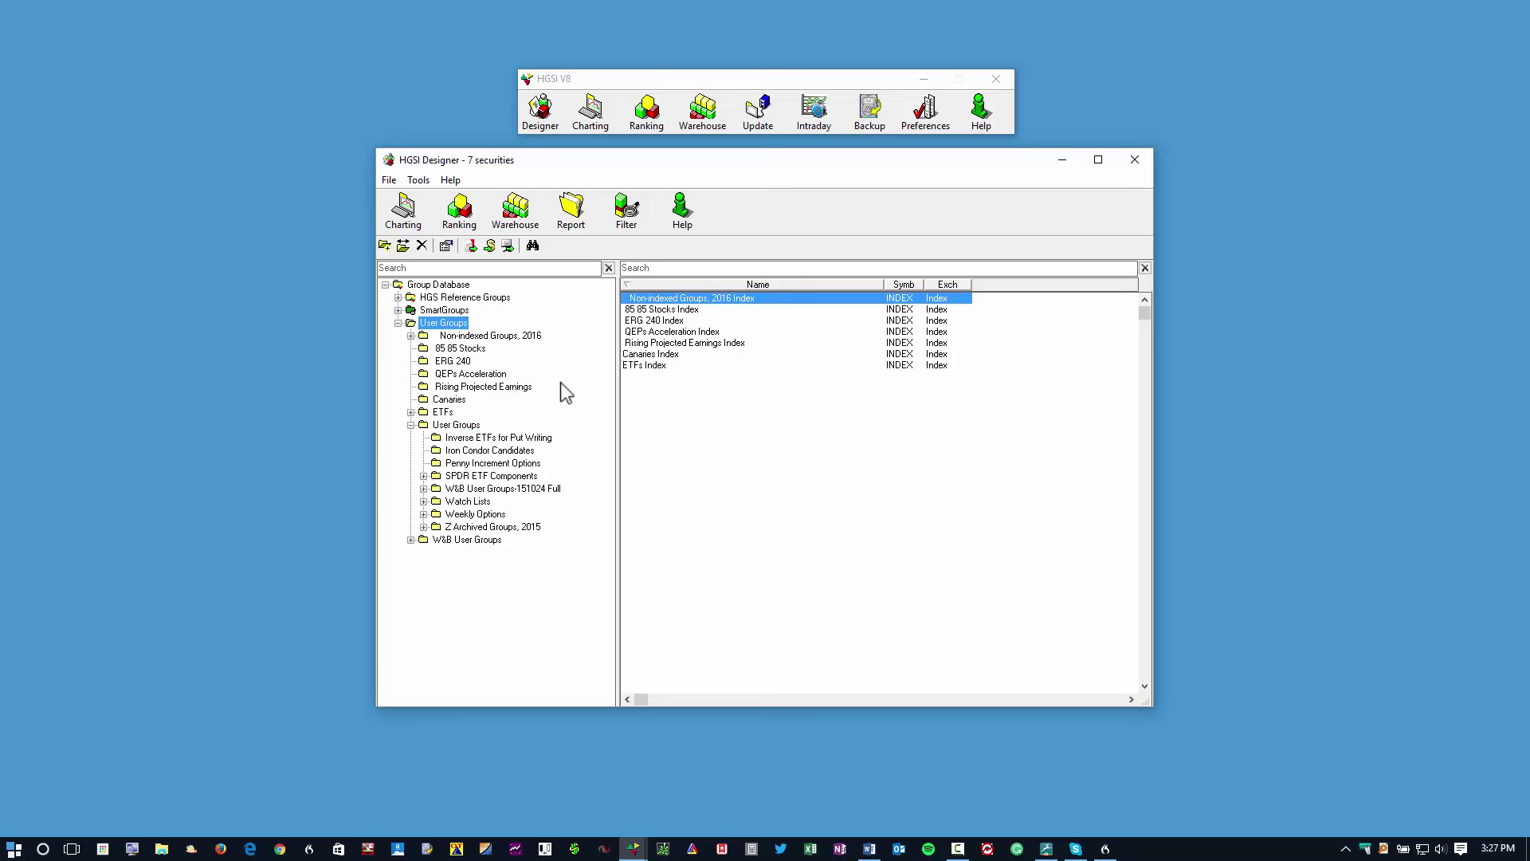
left_click_drag(471, 461, 450, 324)
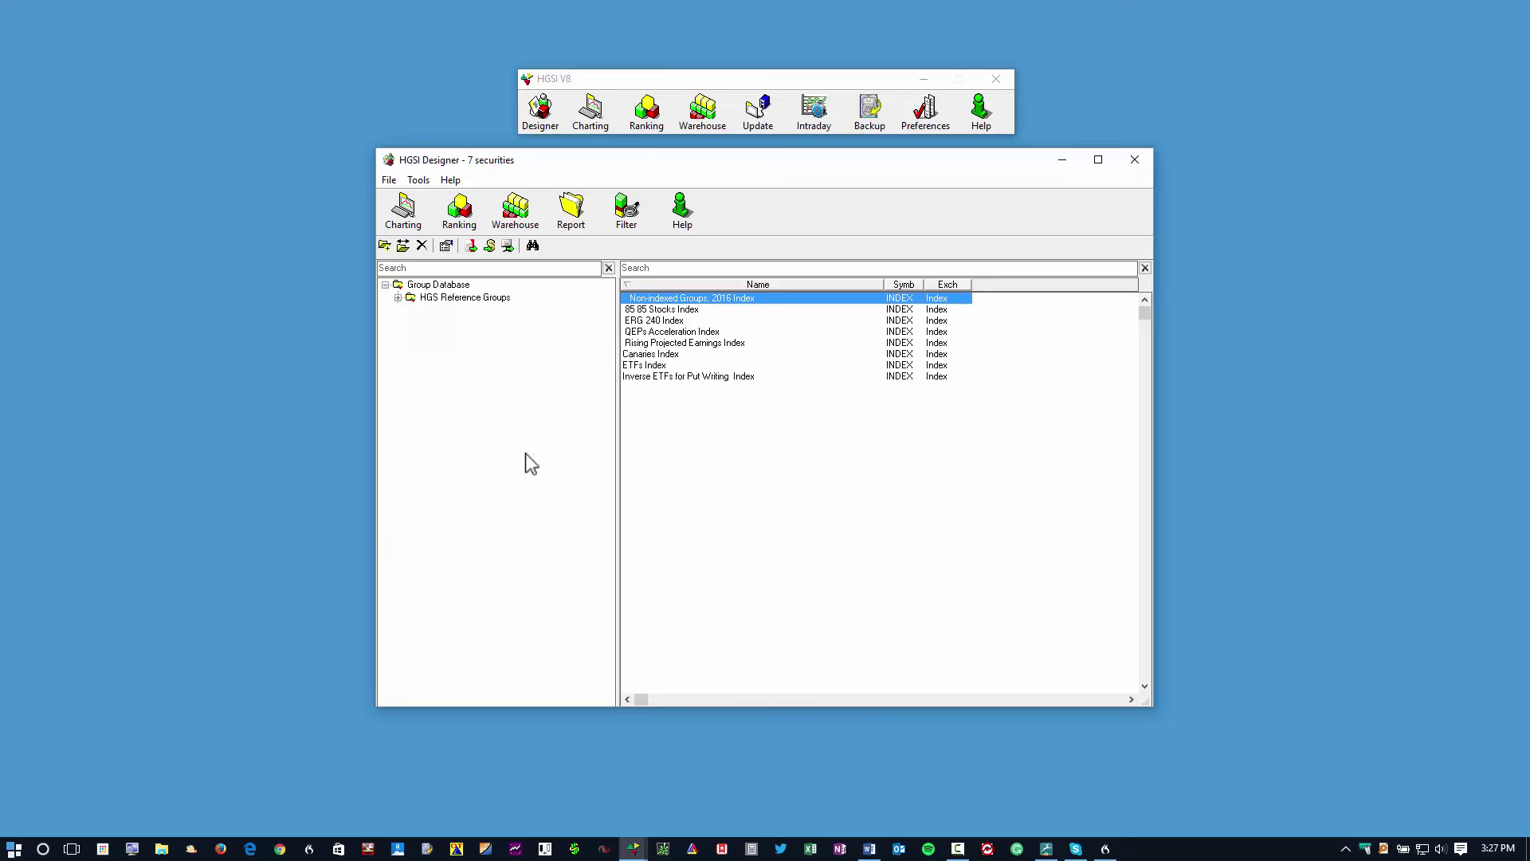
left_click_drag(471, 465, 470, 327)
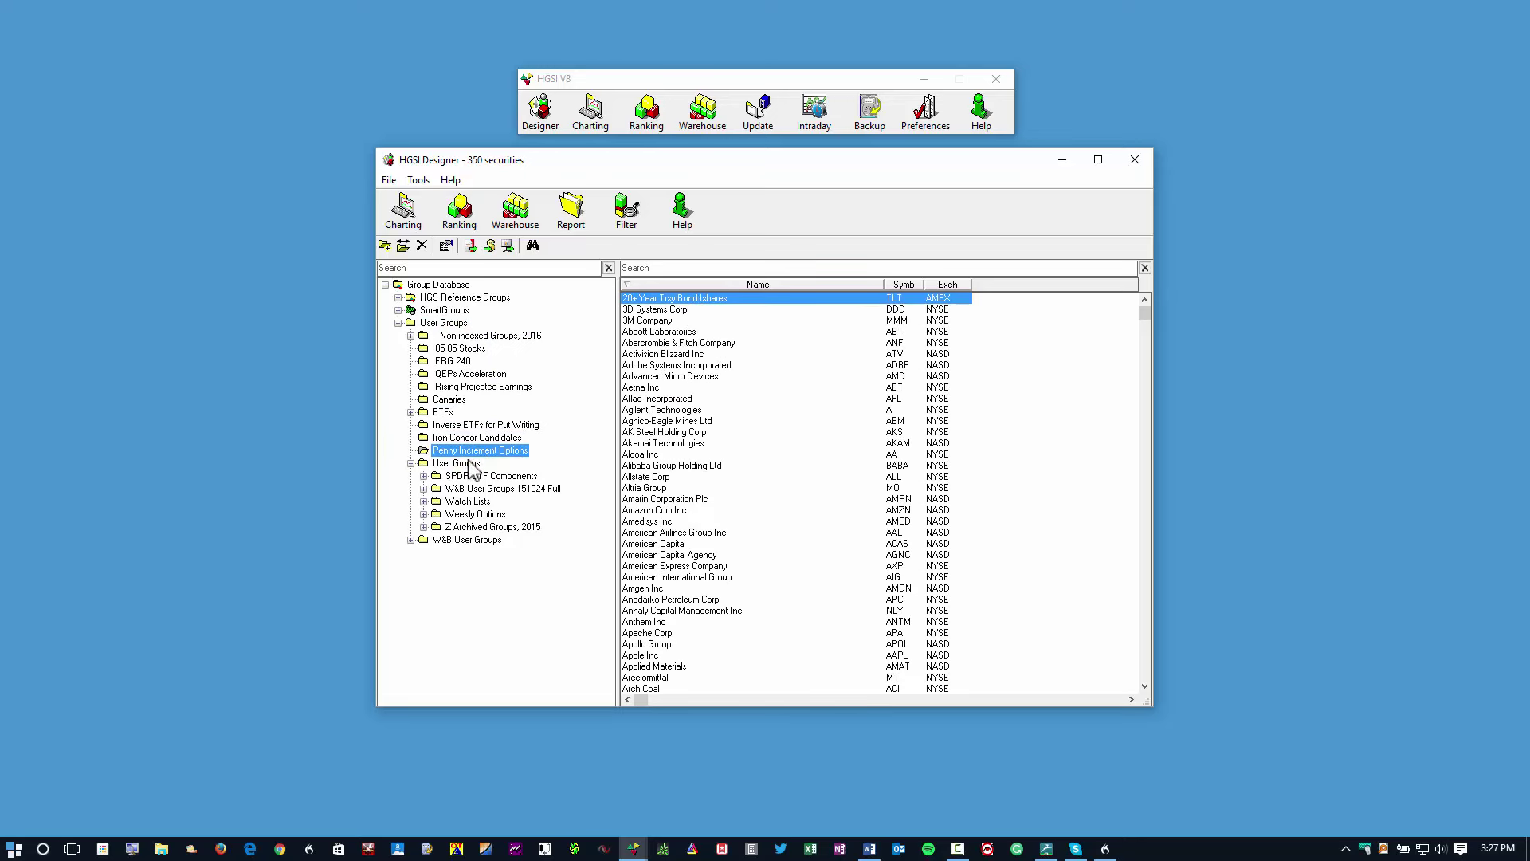
left_click_drag(465, 478, 463, 327)
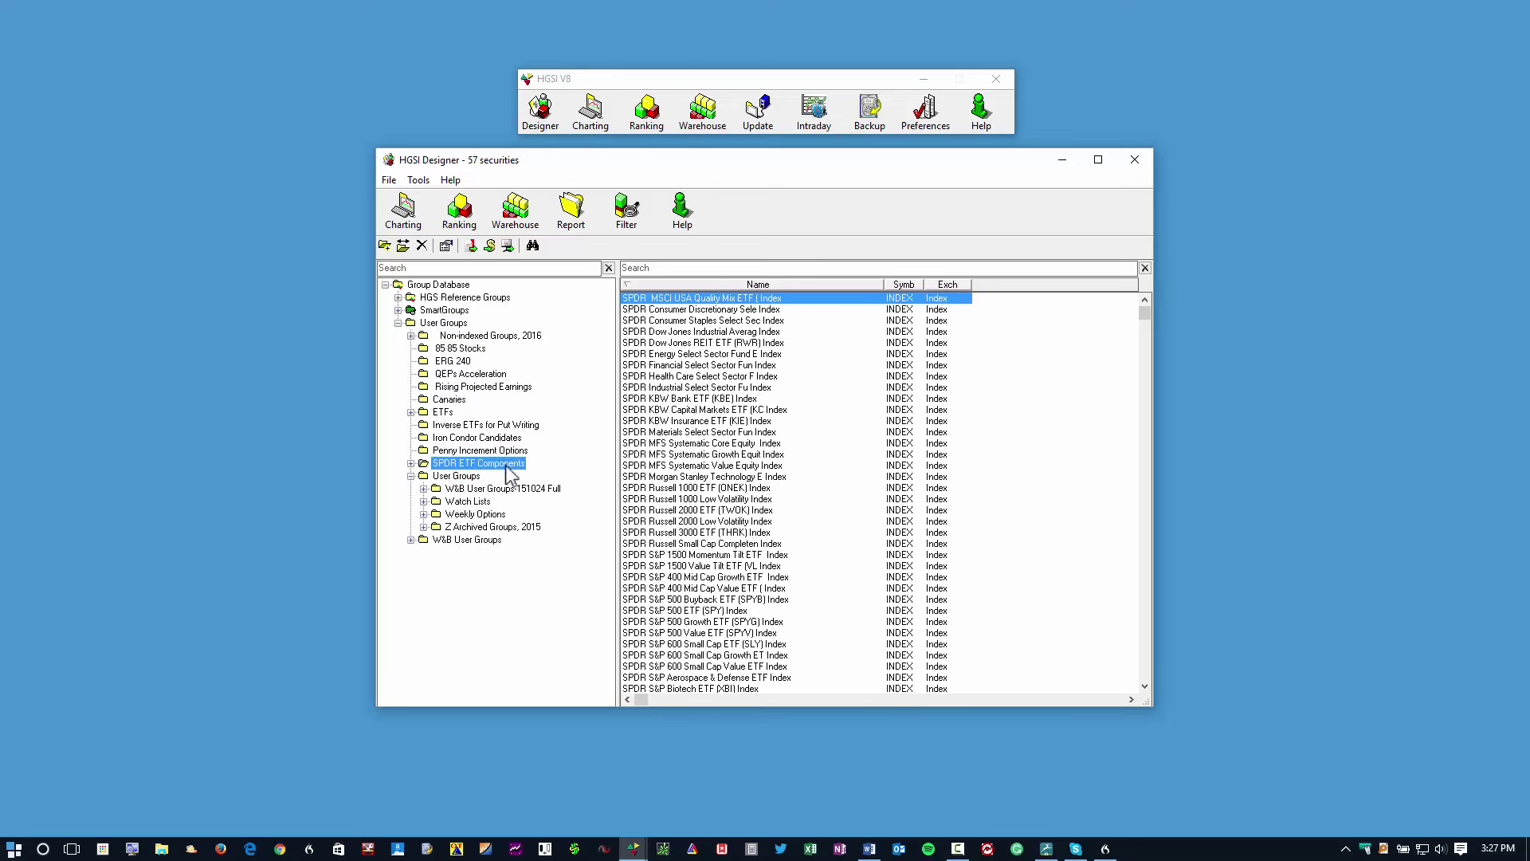
Step: Move Watch Lists, W&B User Groups-151024 Full and Weekly Options from the imported subfolder into the main User Groups folder
left_click(459, 490)
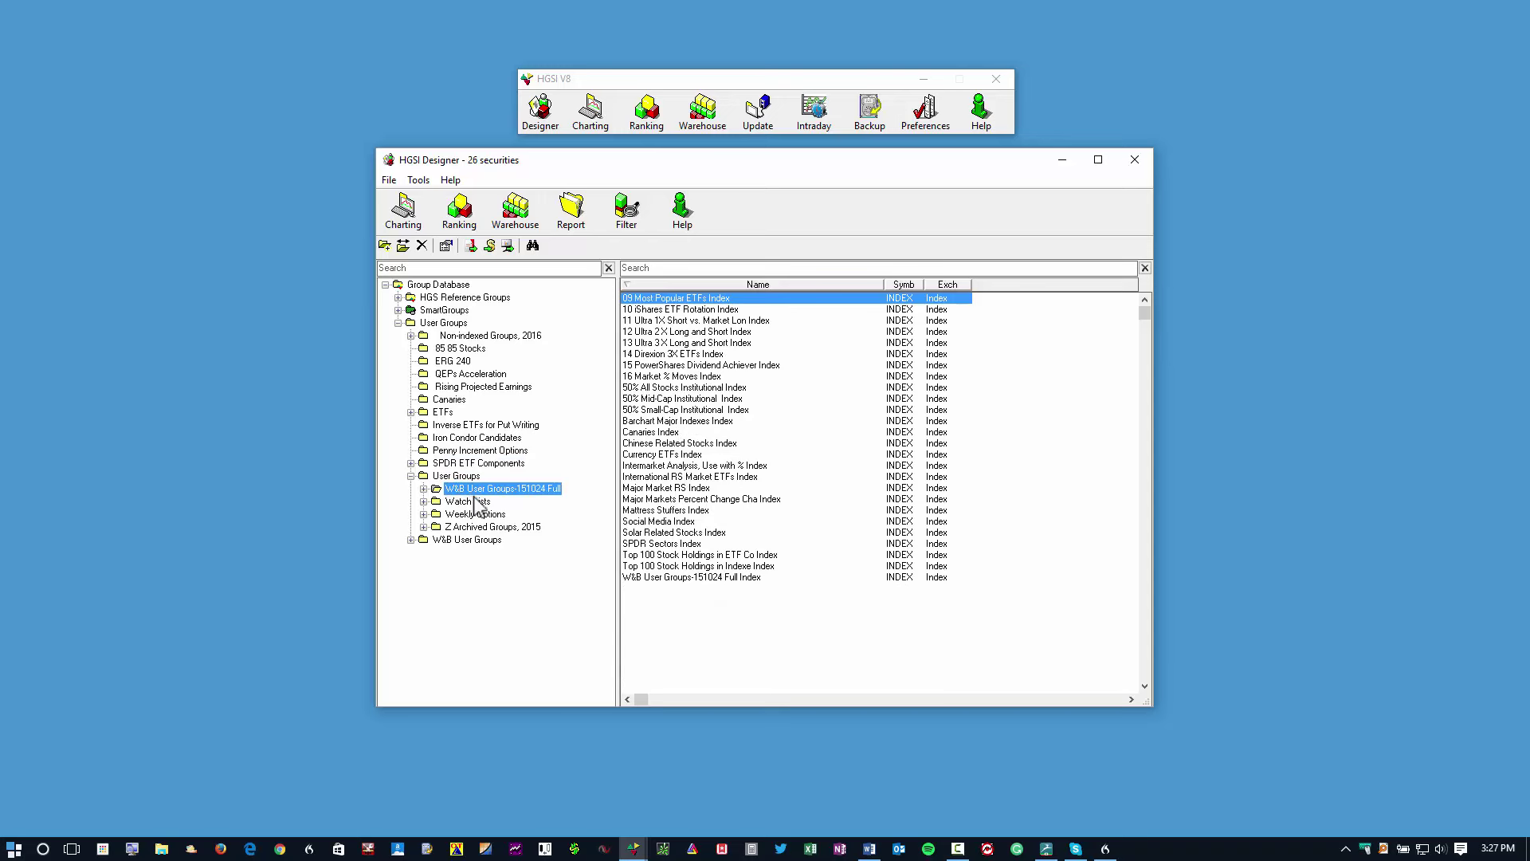
left_click_drag(465, 503, 469, 326)
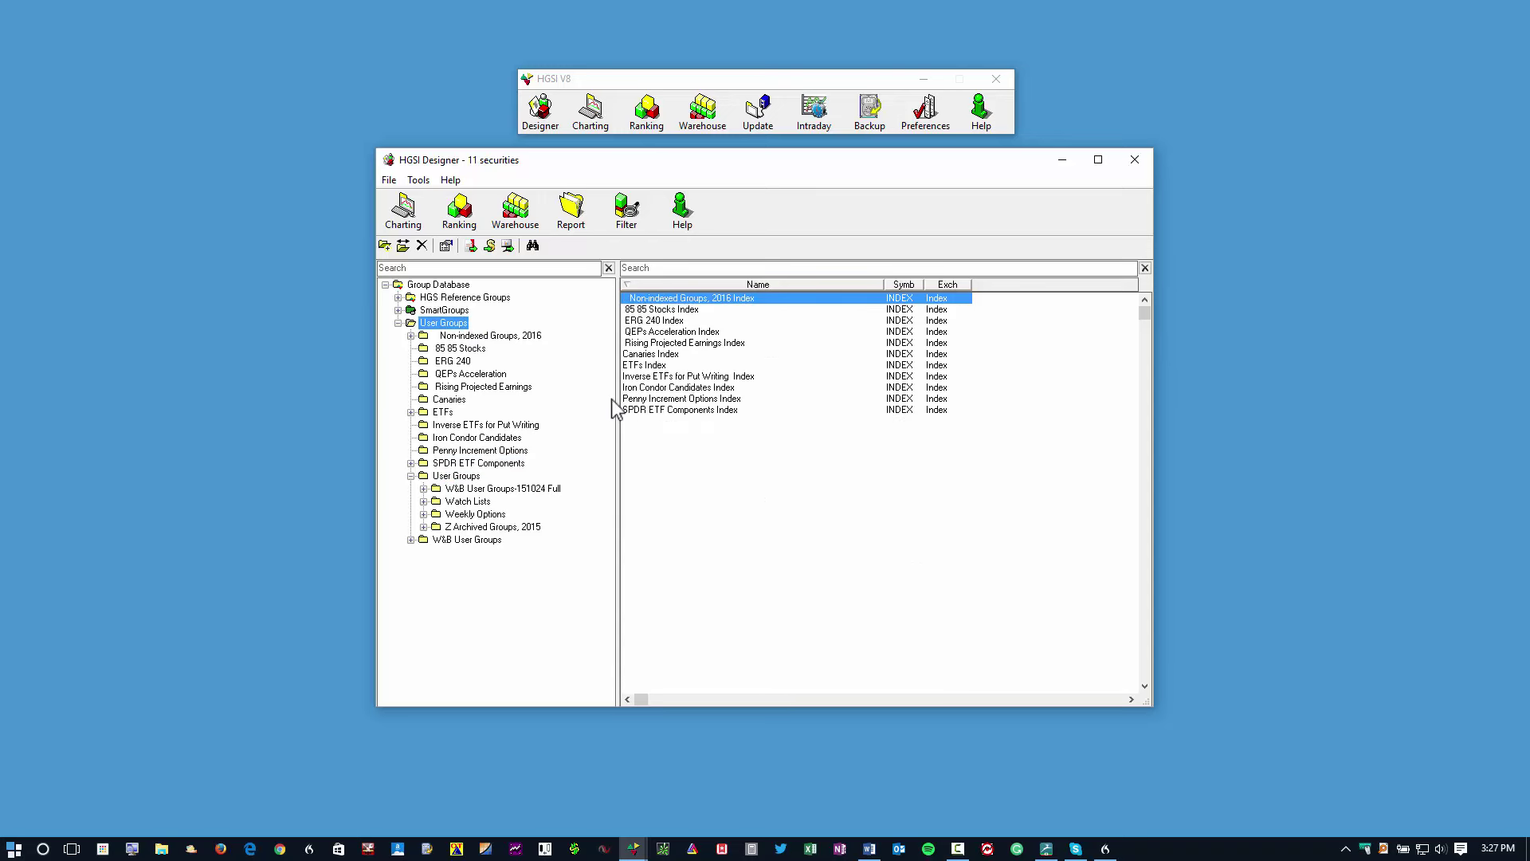
left_click_drag(475, 488, 481, 335)
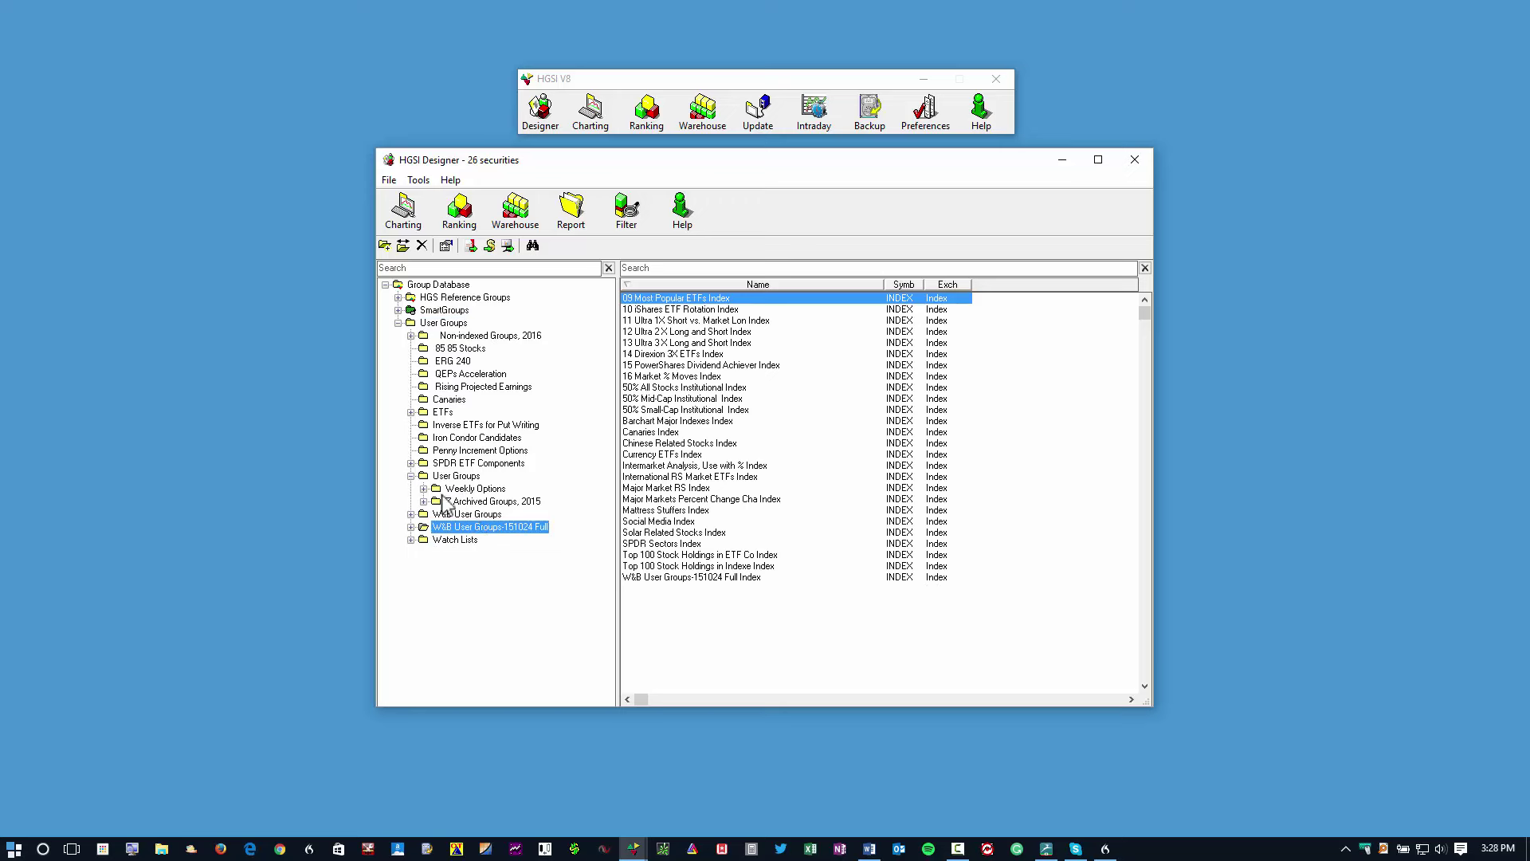
left_click_drag(452, 494, 471, 331)
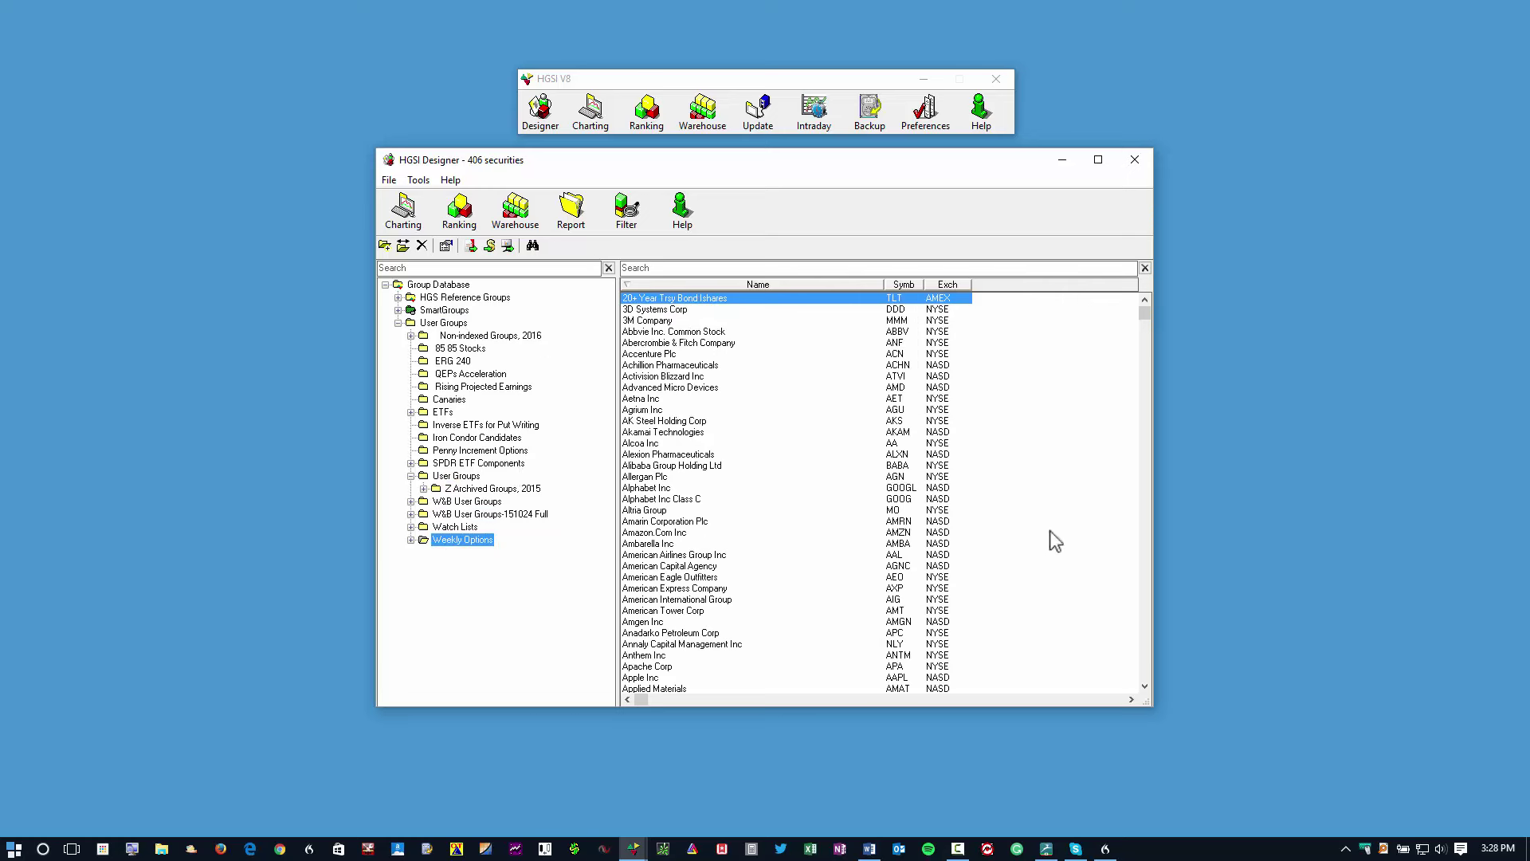
Step: Compare W&B User Groups with W&B User Groups-151024 Full and delete the 151024 Full group
left_click(480, 514)
mouse_move(481, 516)
left_mouse_down()
mouse_move(455, 495)
mouse_move(475, 518)
left_mouse_up()
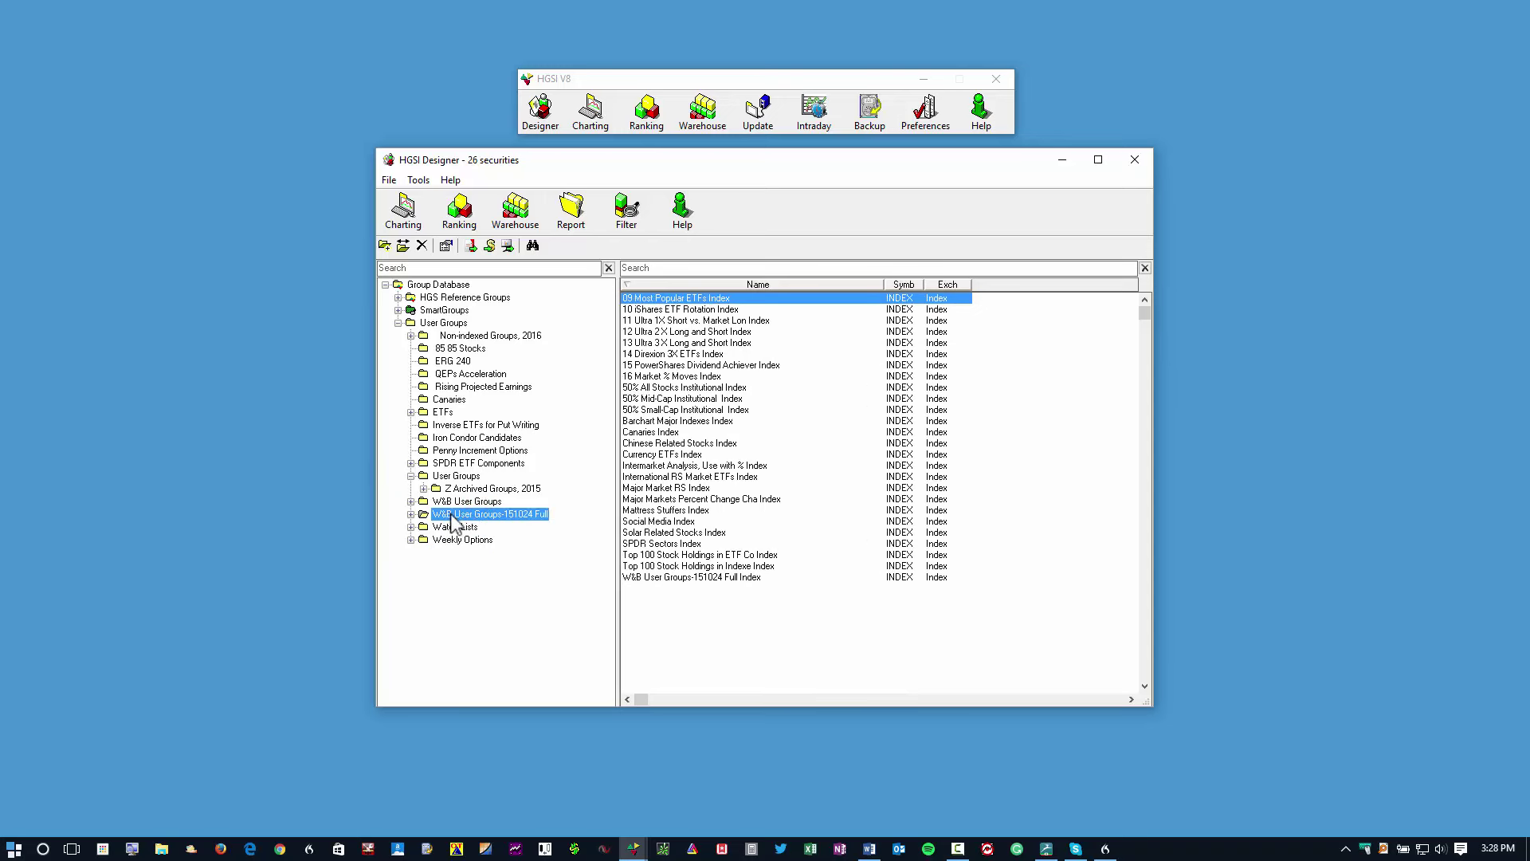
left_click(453, 501)
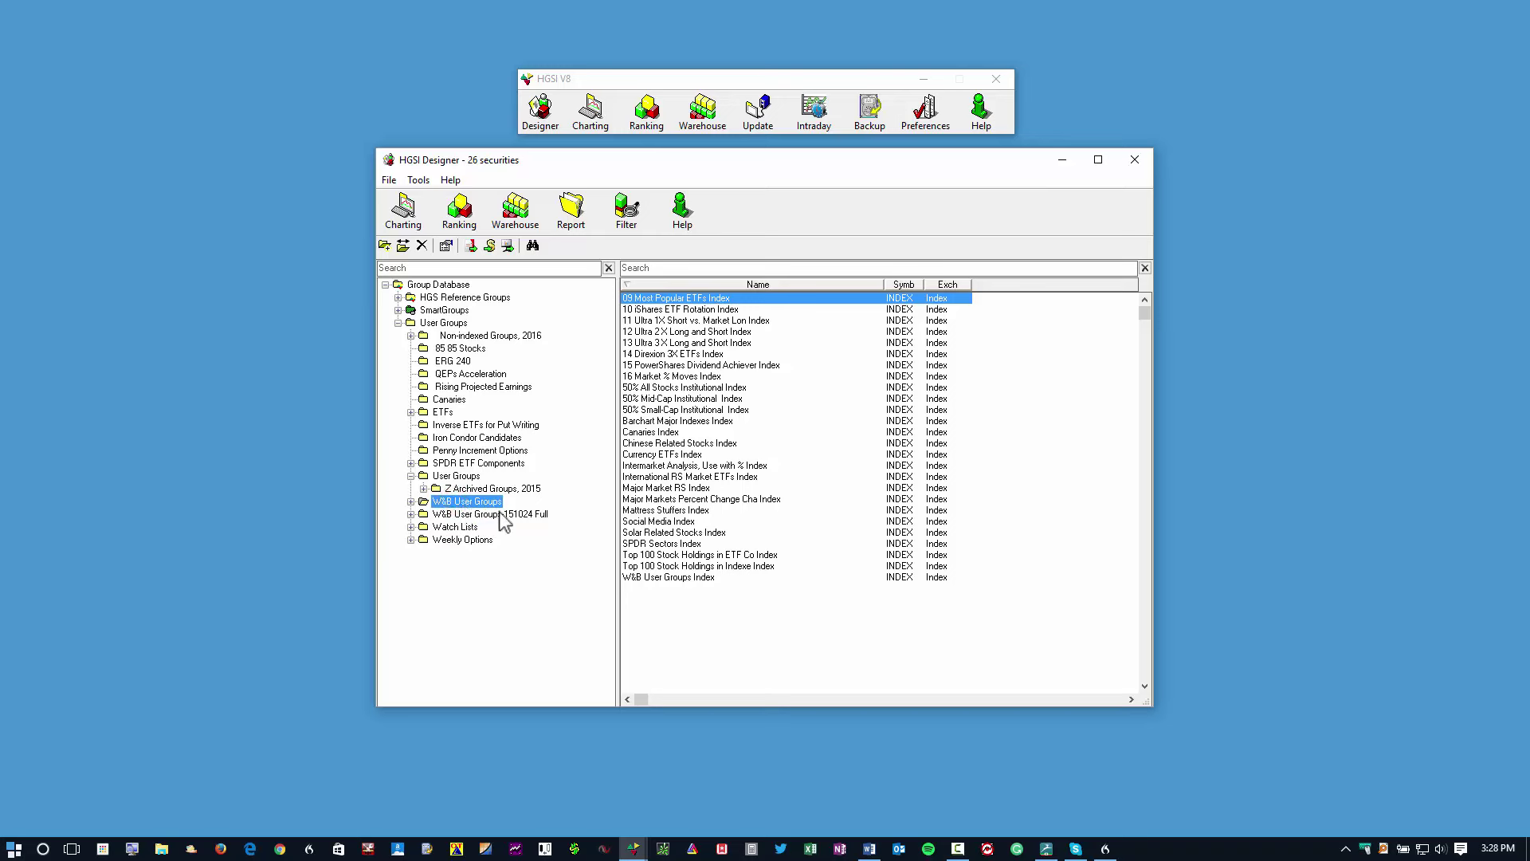
left_click(494, 514)
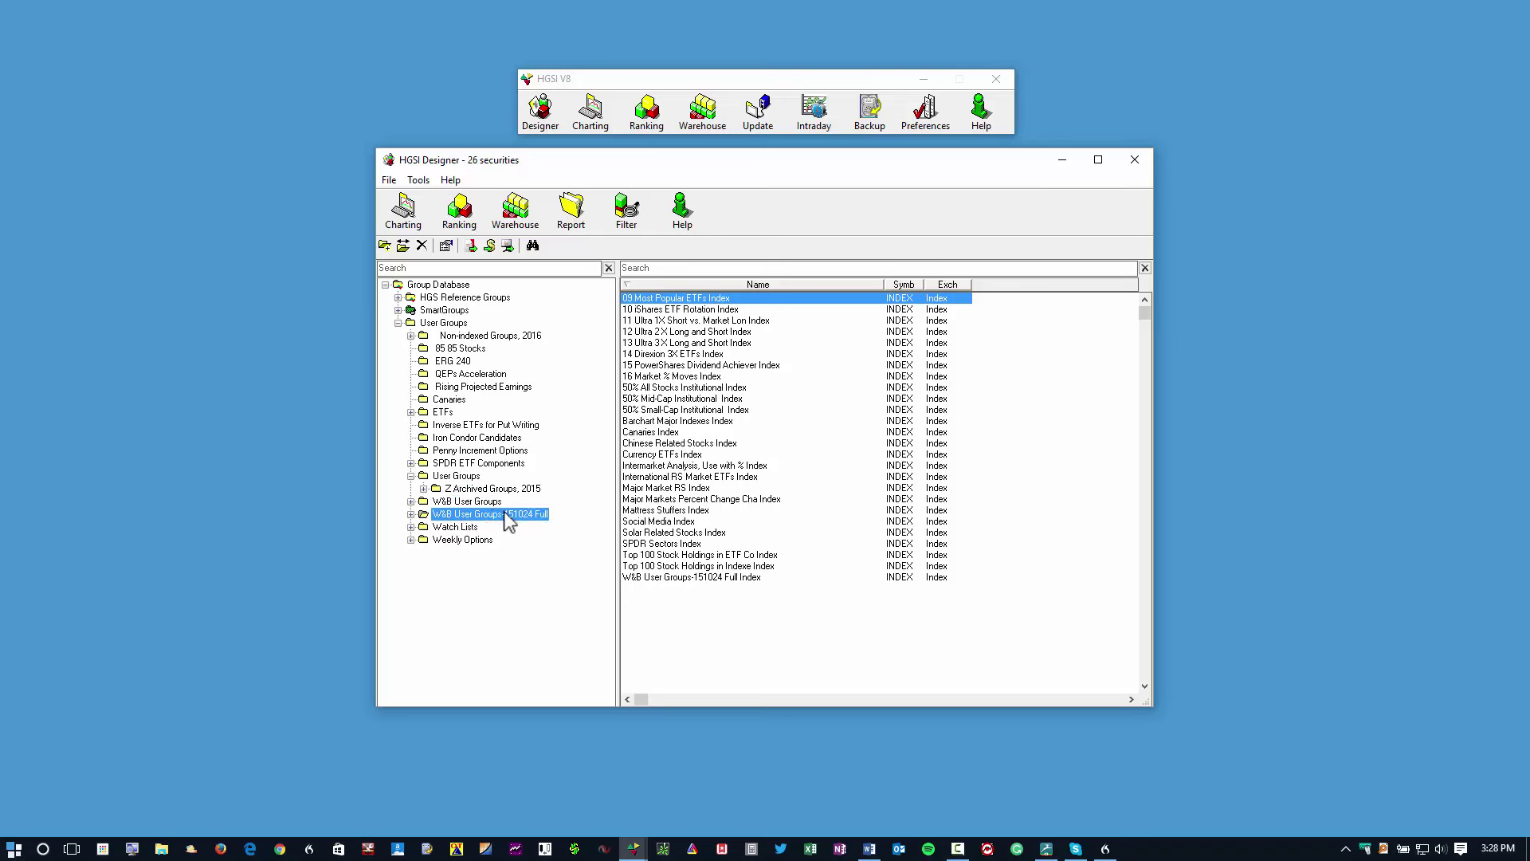
left_click(423, 247)
left_click(734, 459)
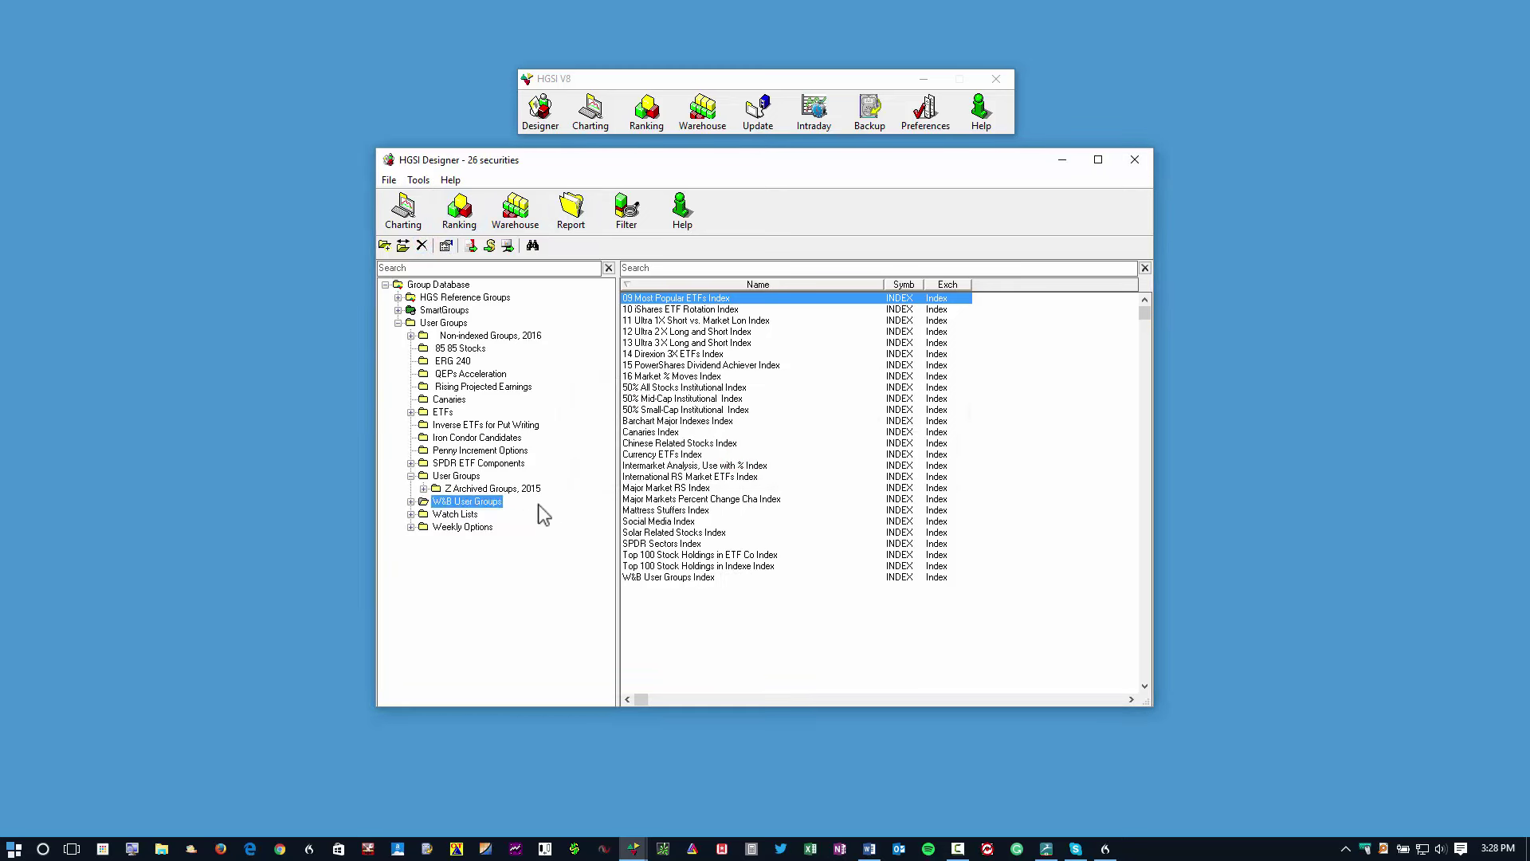
Step: Move Z Archived Groups, 2015 from the imported subfolder into the main User Groups folder
left_click_drag(449, 516, 487, 341)
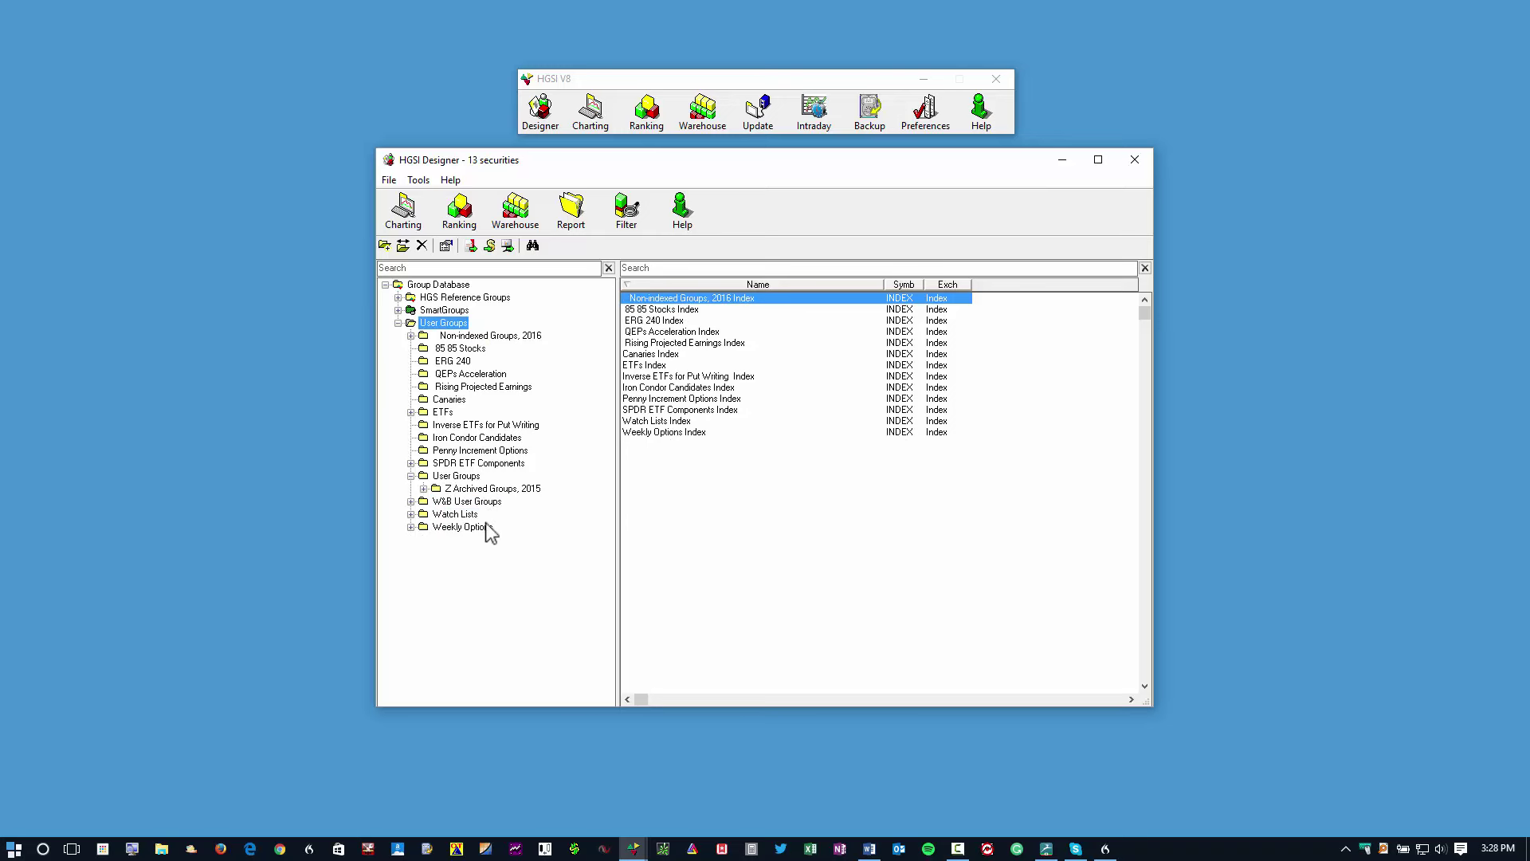
left_click_drag(490, 532, 484, 548)
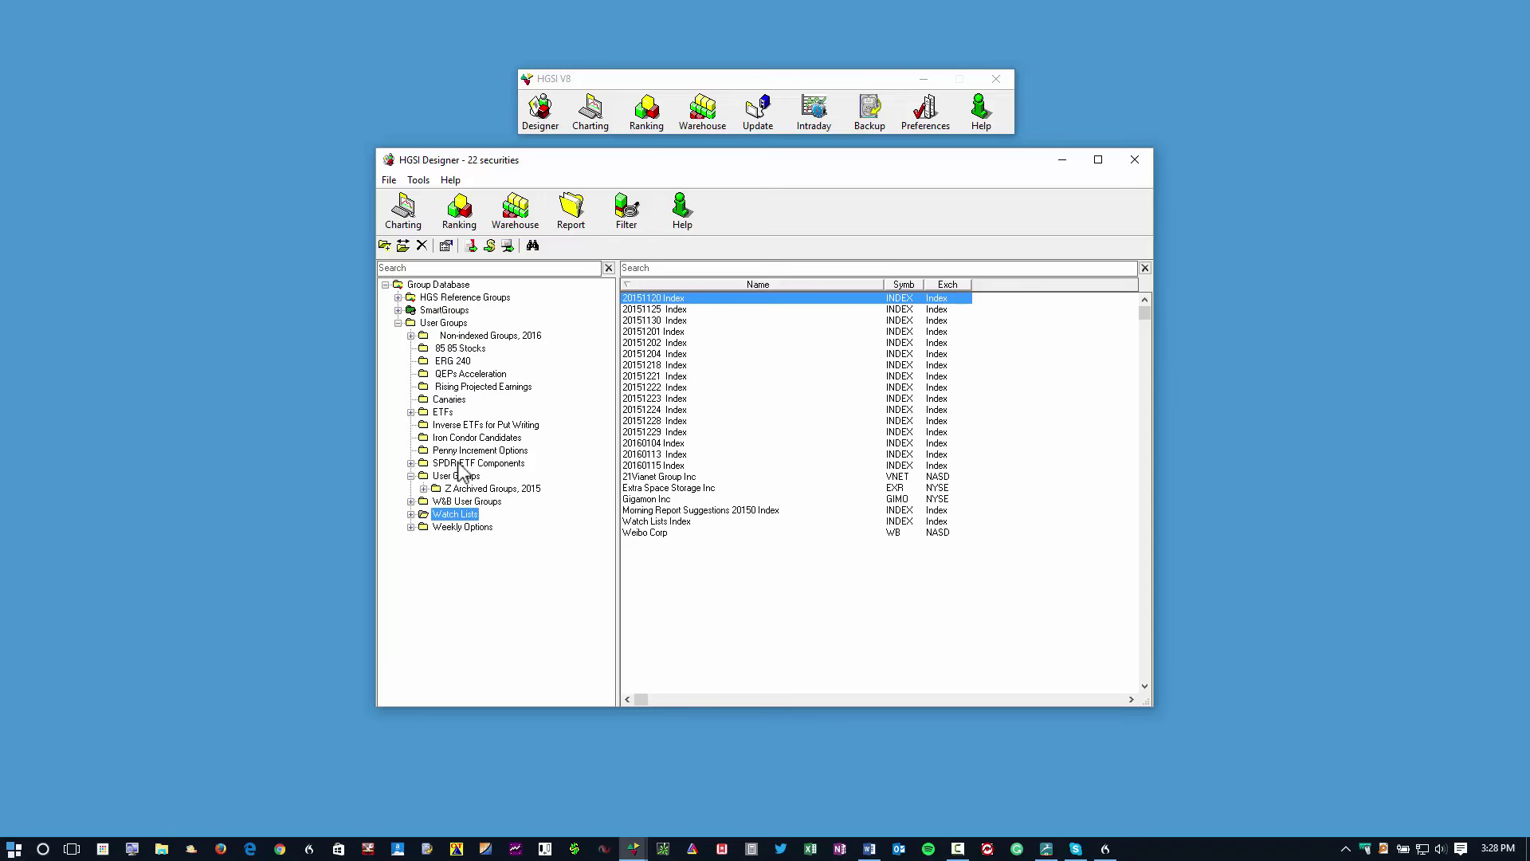
left_click_drag(463, 490, 457, 330)
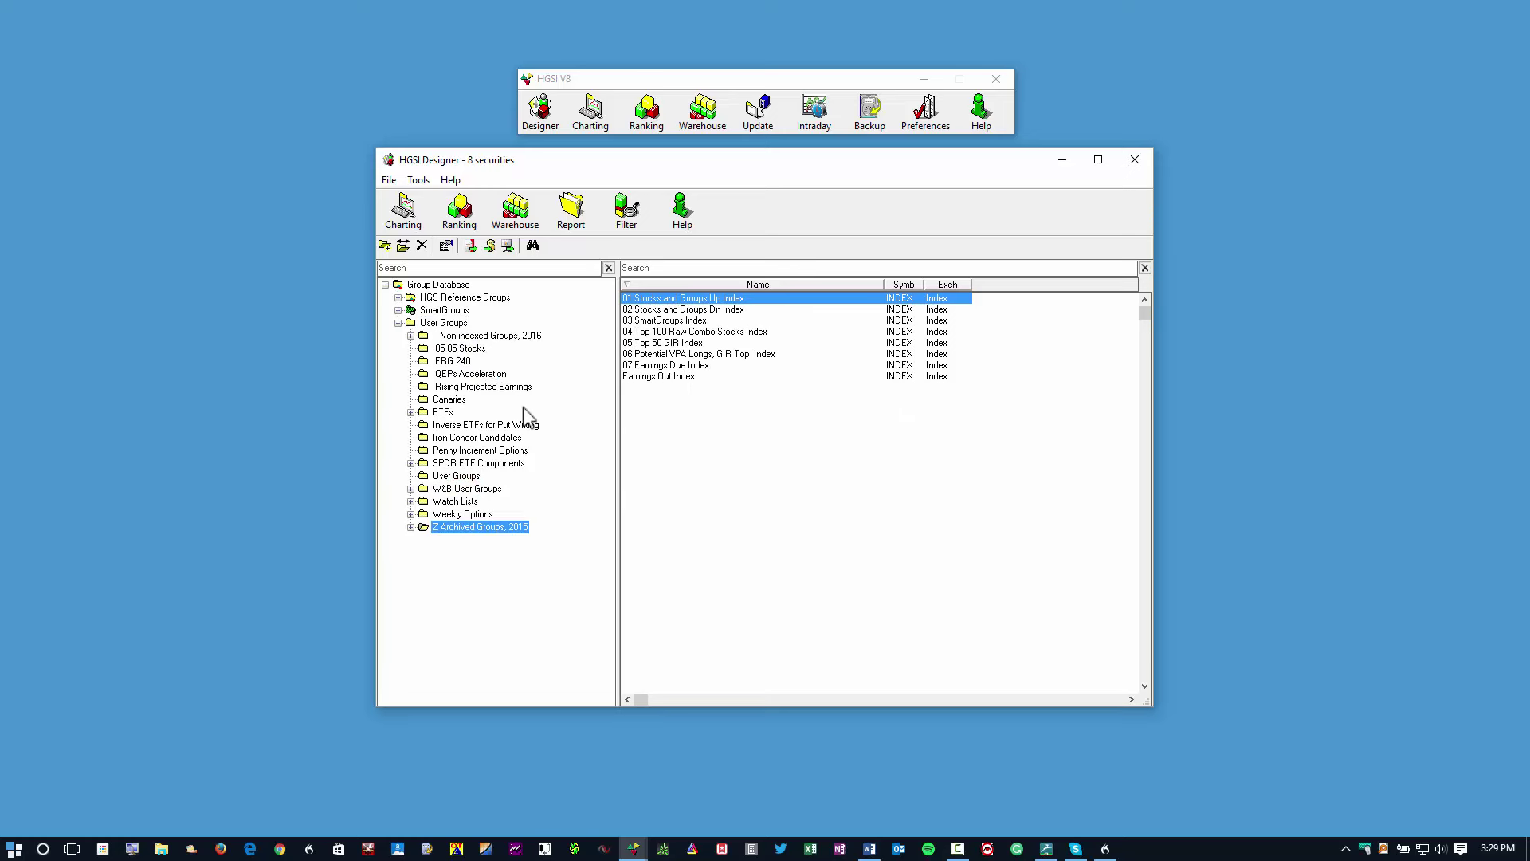
Step: Delete the emptied User Groups subfolder nested inside the main User Groups folder
left_click(457, 476)
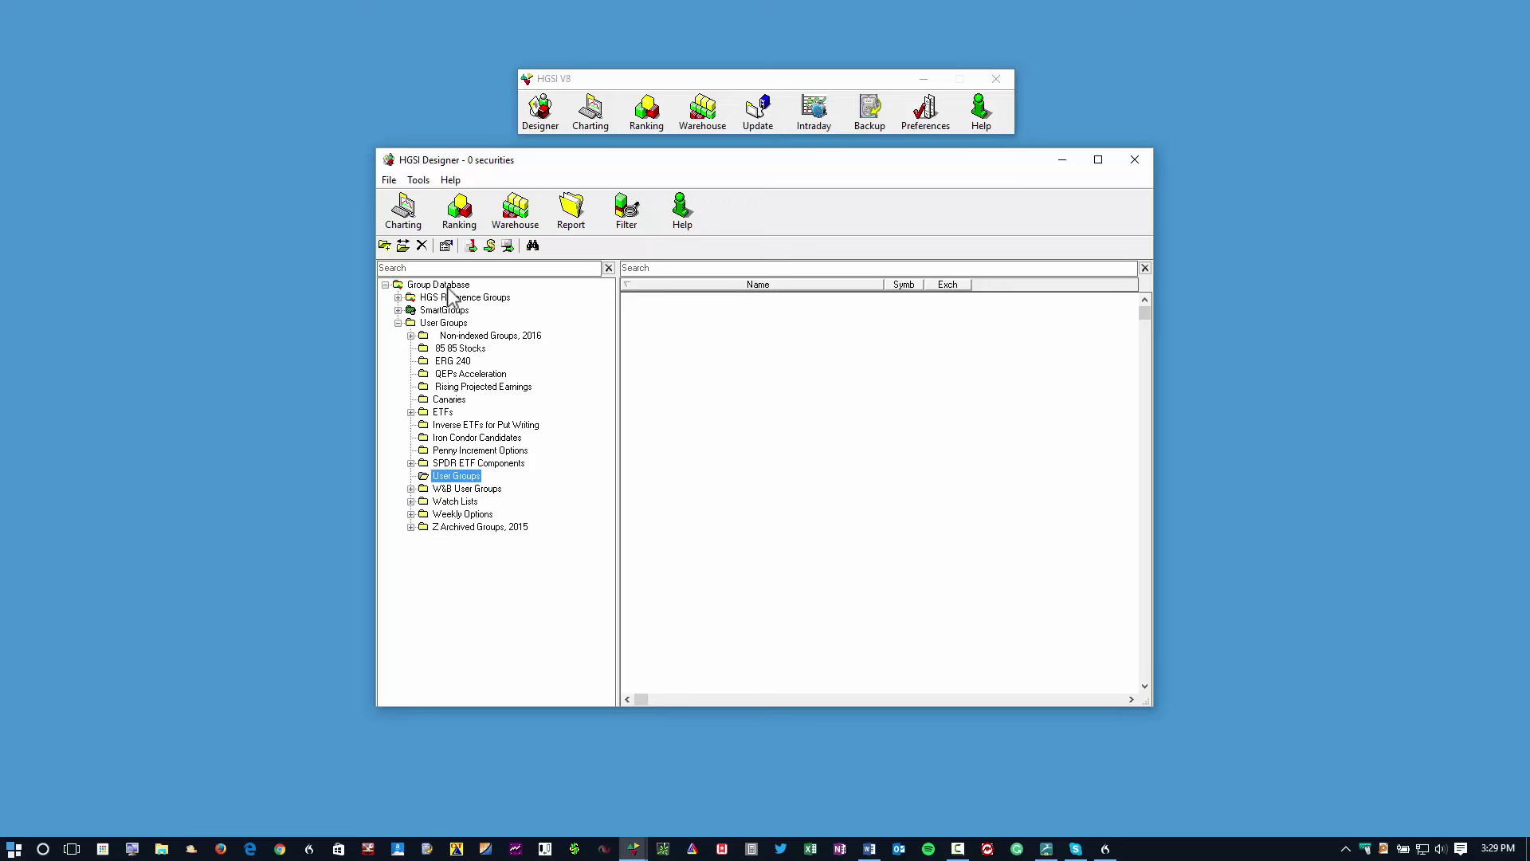
left_click(423, 245)
left_click(734, 460)
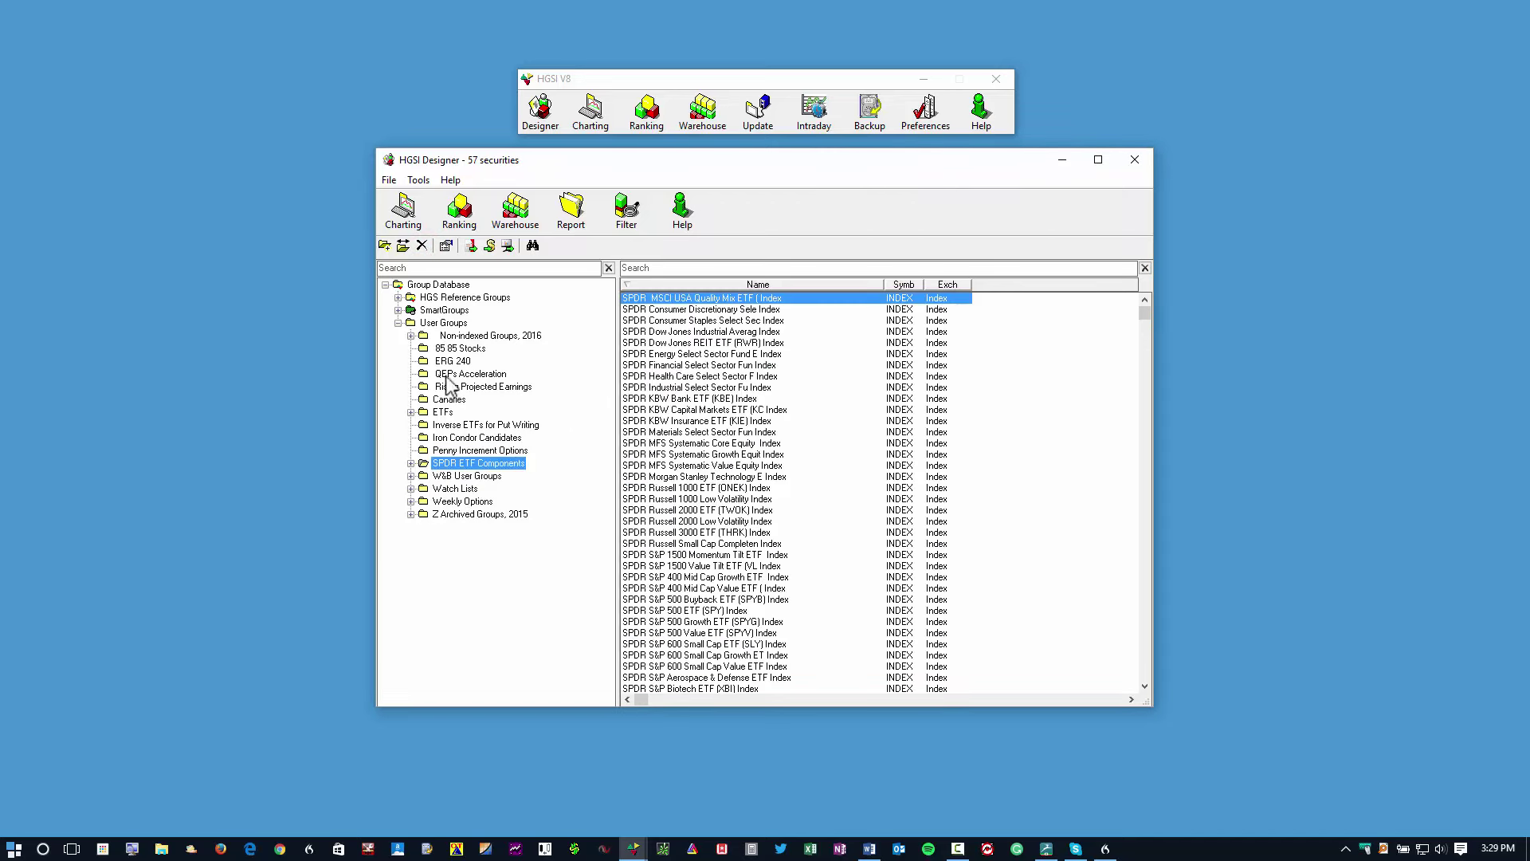
Step: Review the reorganized folders under the main User Groups folder, including Non-indexed Groups, 2016, Rising Projected Earnings, ETFs and SPDR ETF Components
left_click(442, 323)
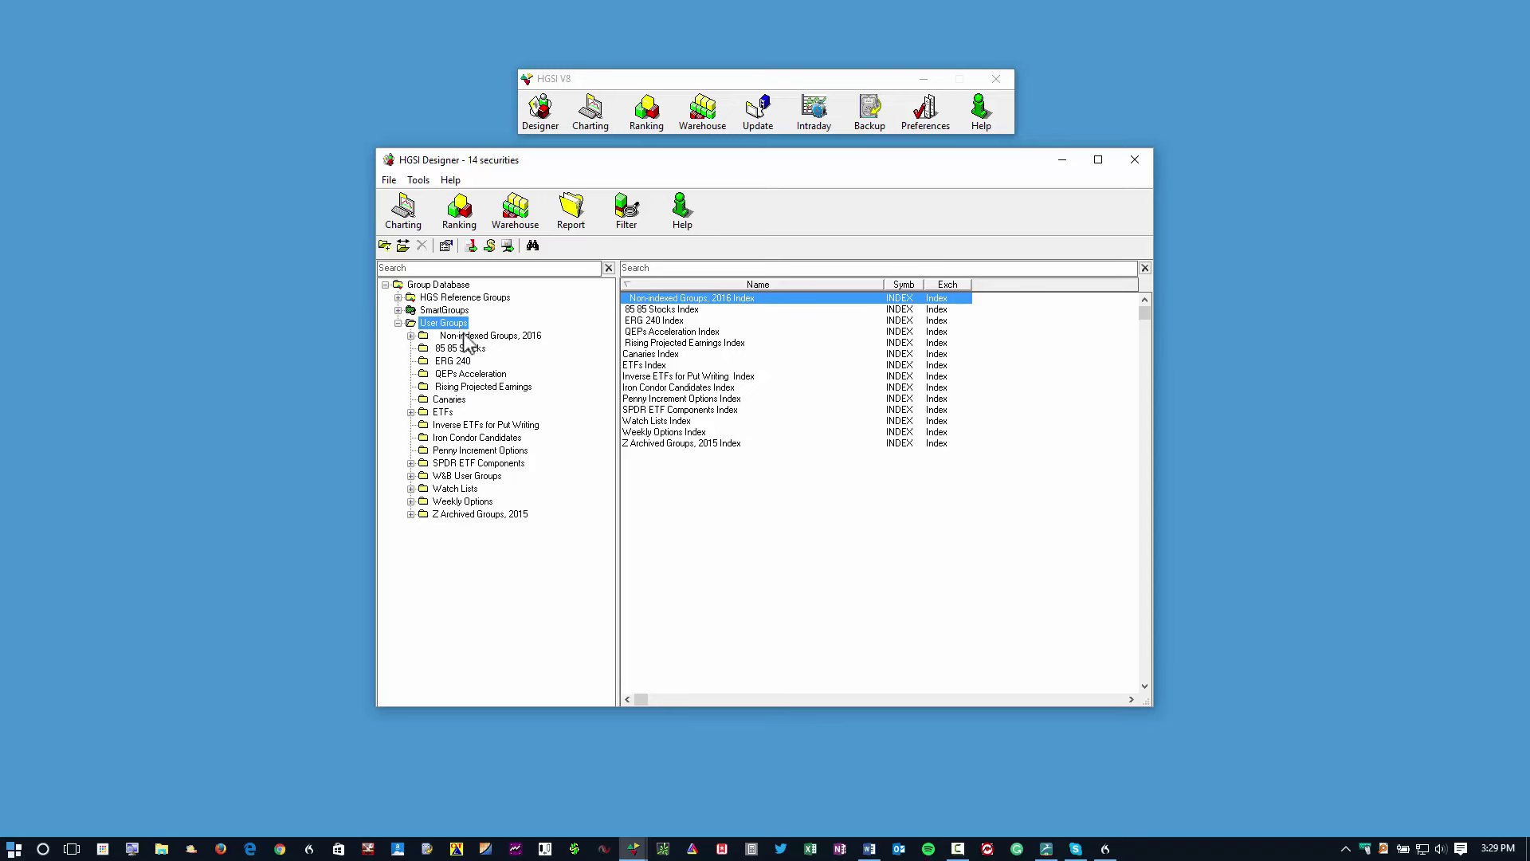
left_click(464, 336)
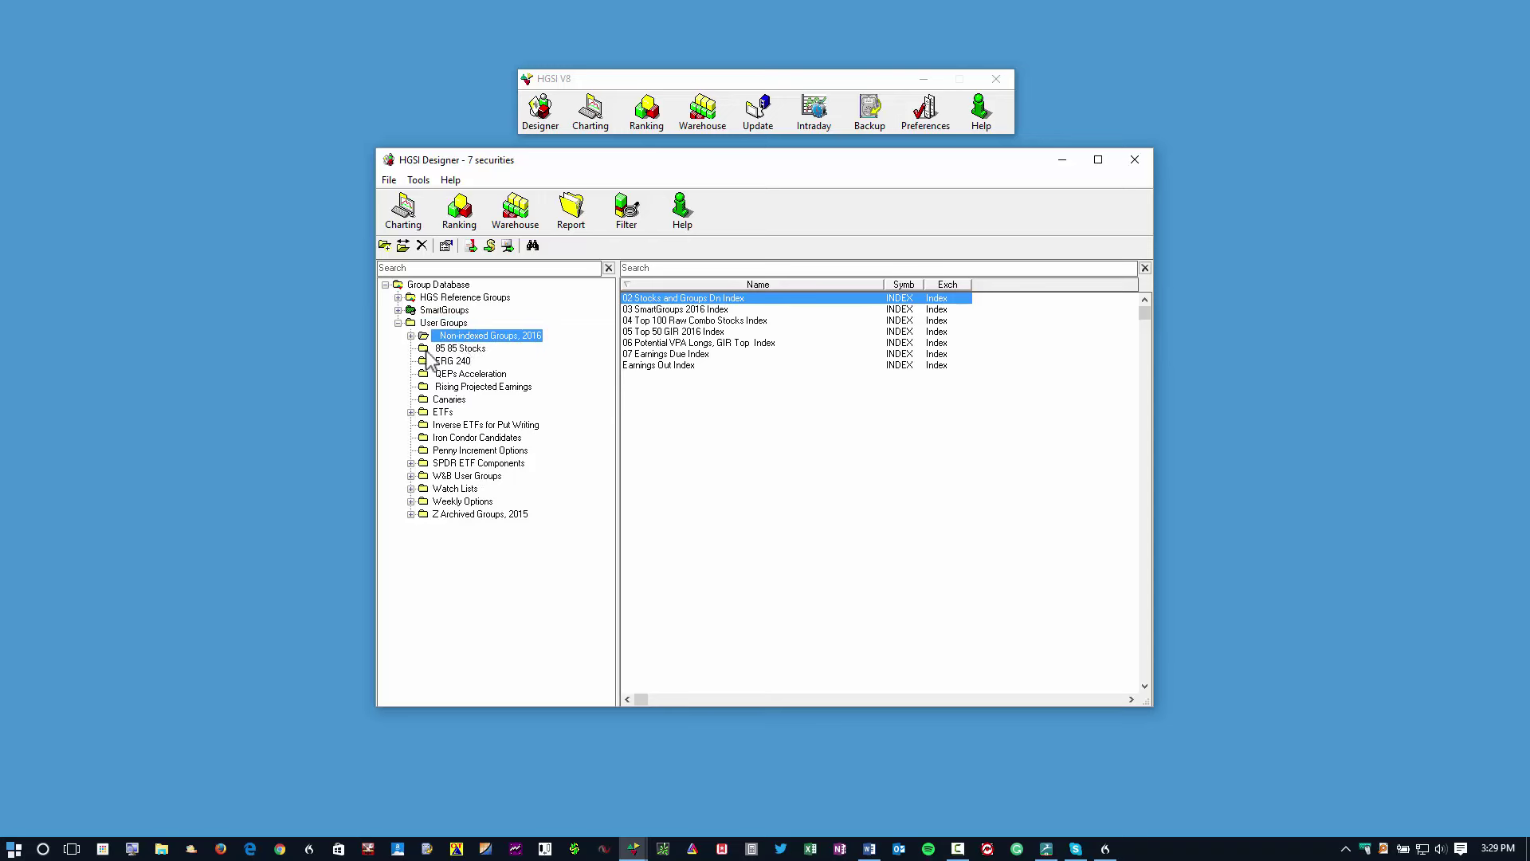
left_click(411, 335)
left_click(411, 335)
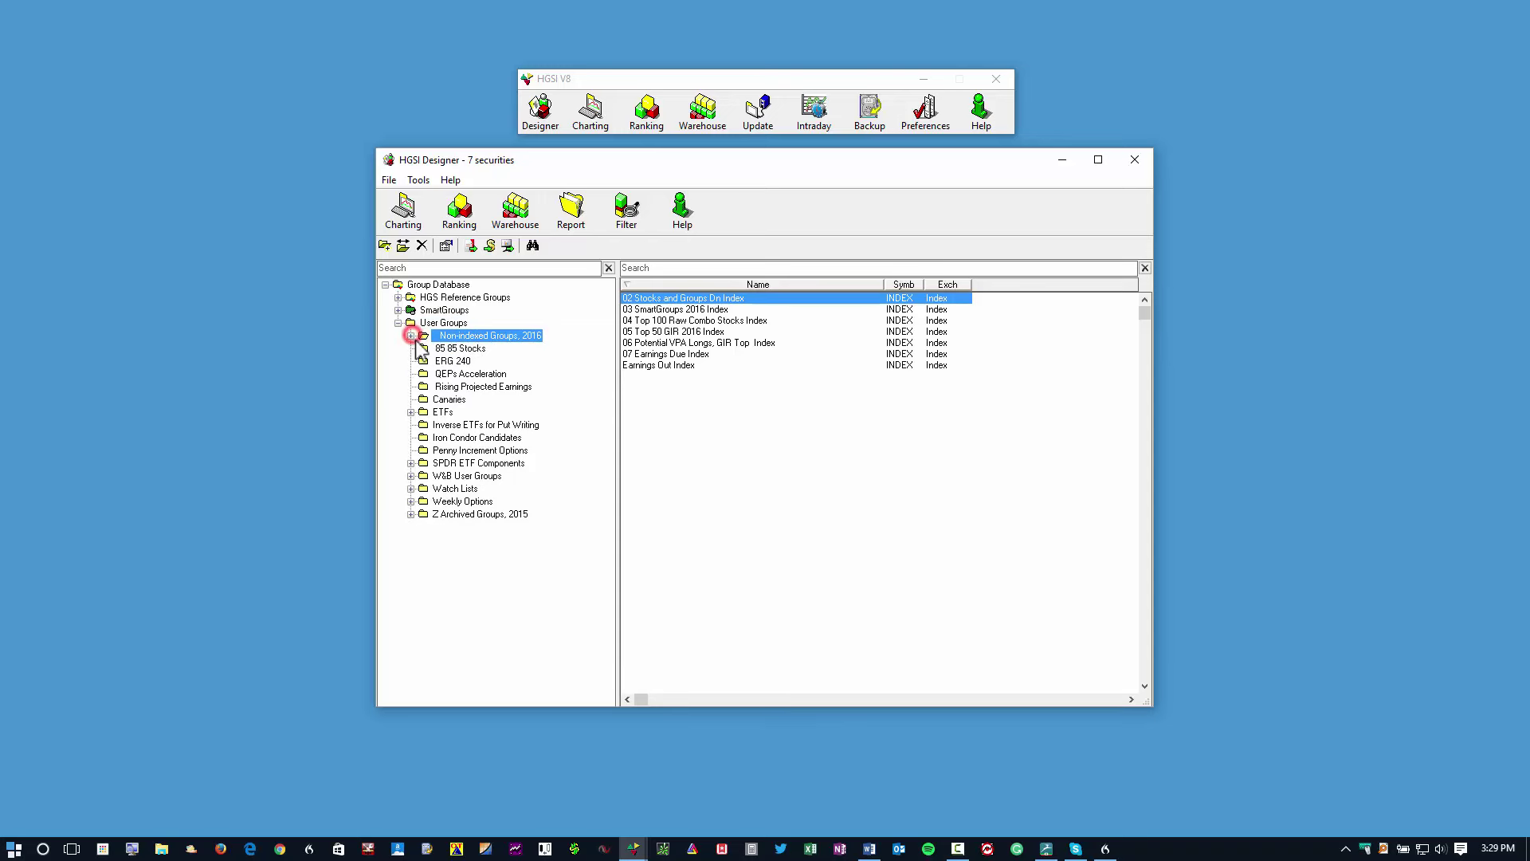
left_click(427, 388)
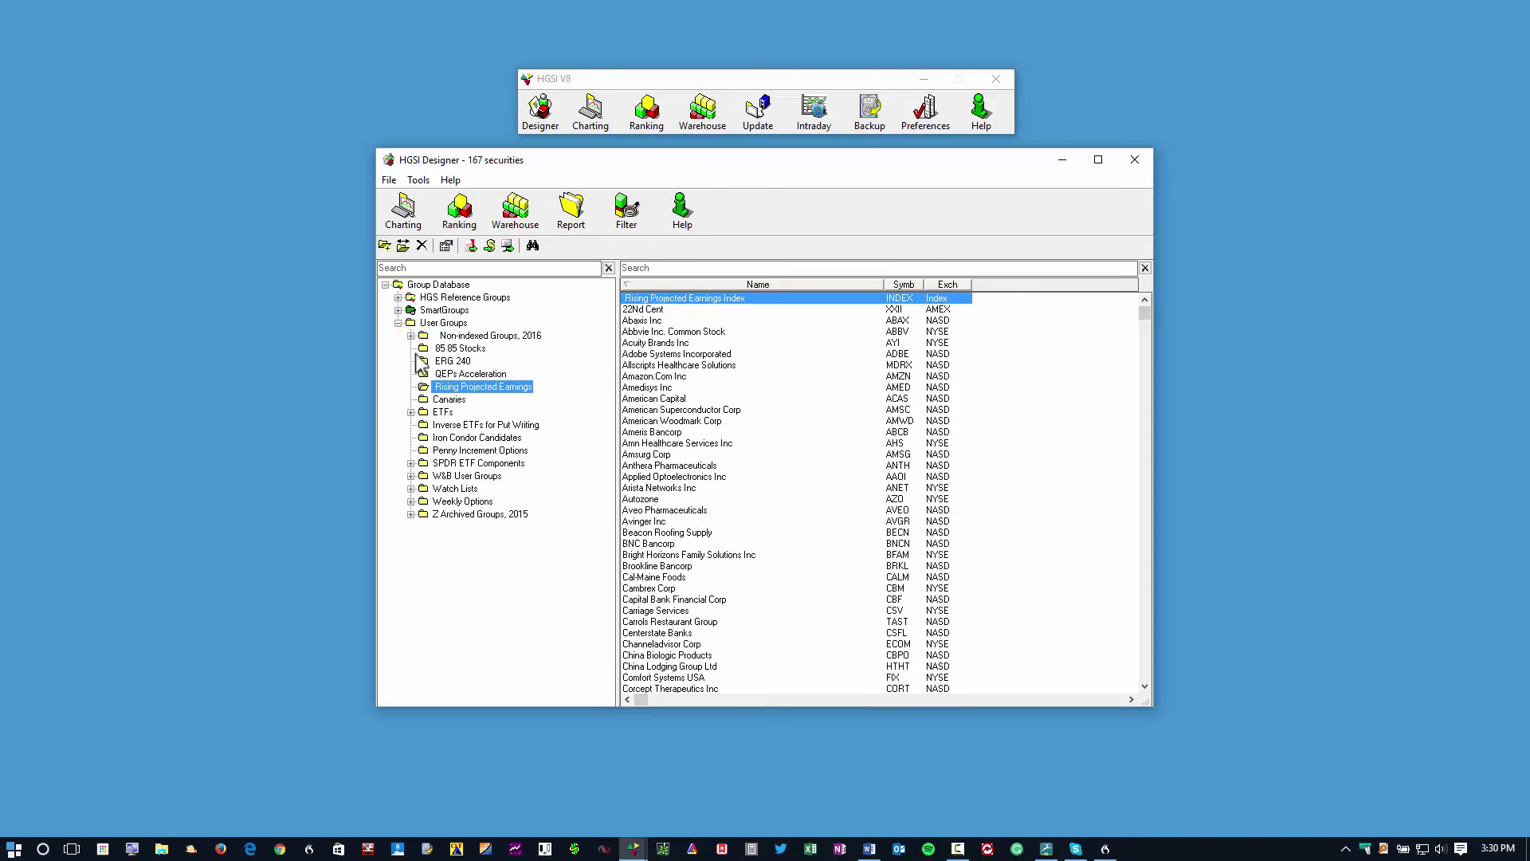
left_click(411, 412)
left_click(411, 412)
left_click(411, 464)
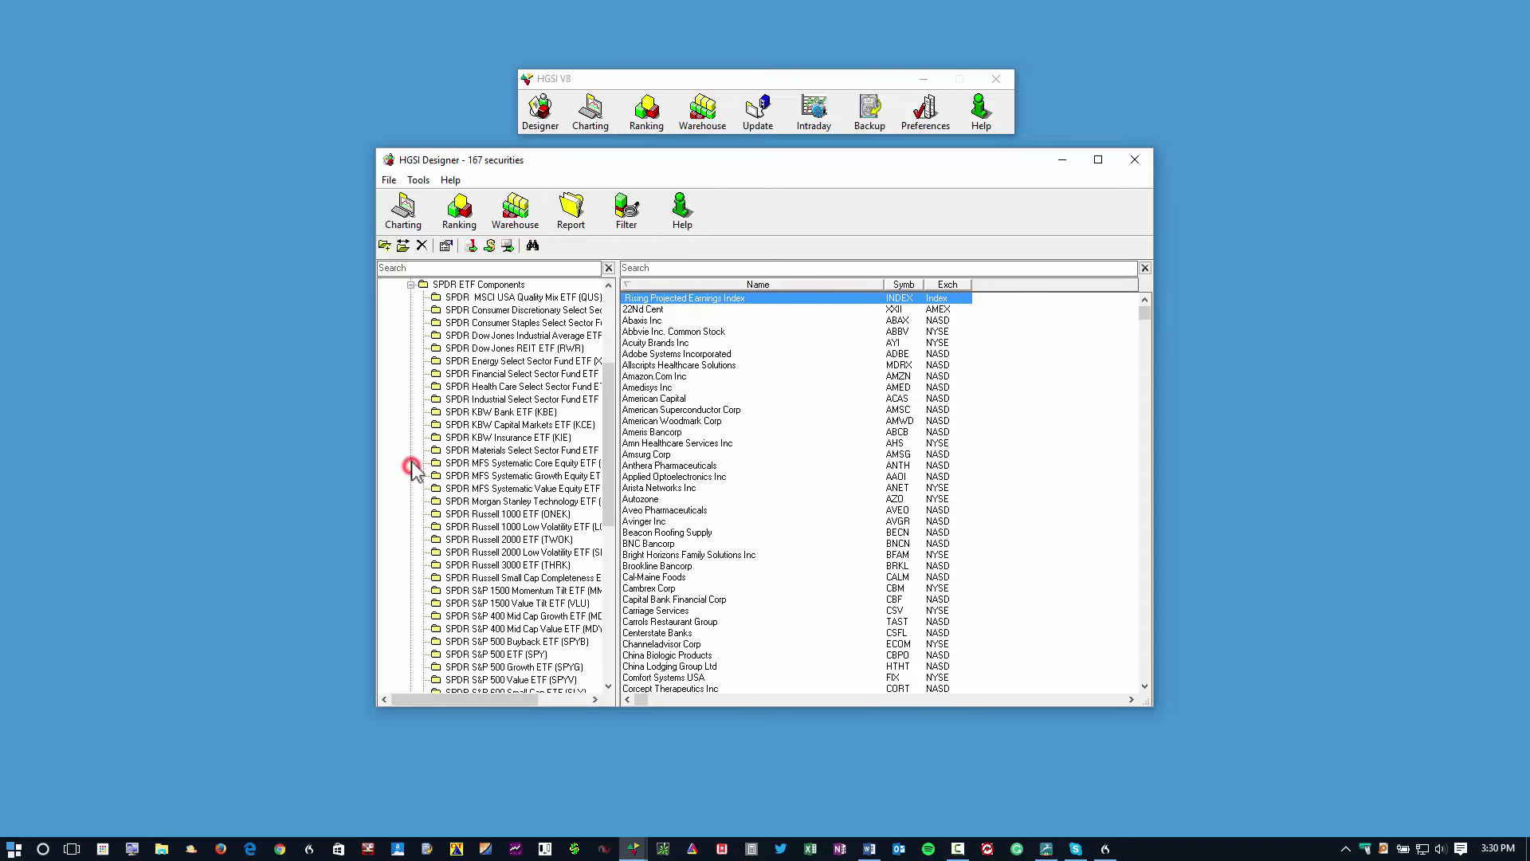
left_click(408, 285)
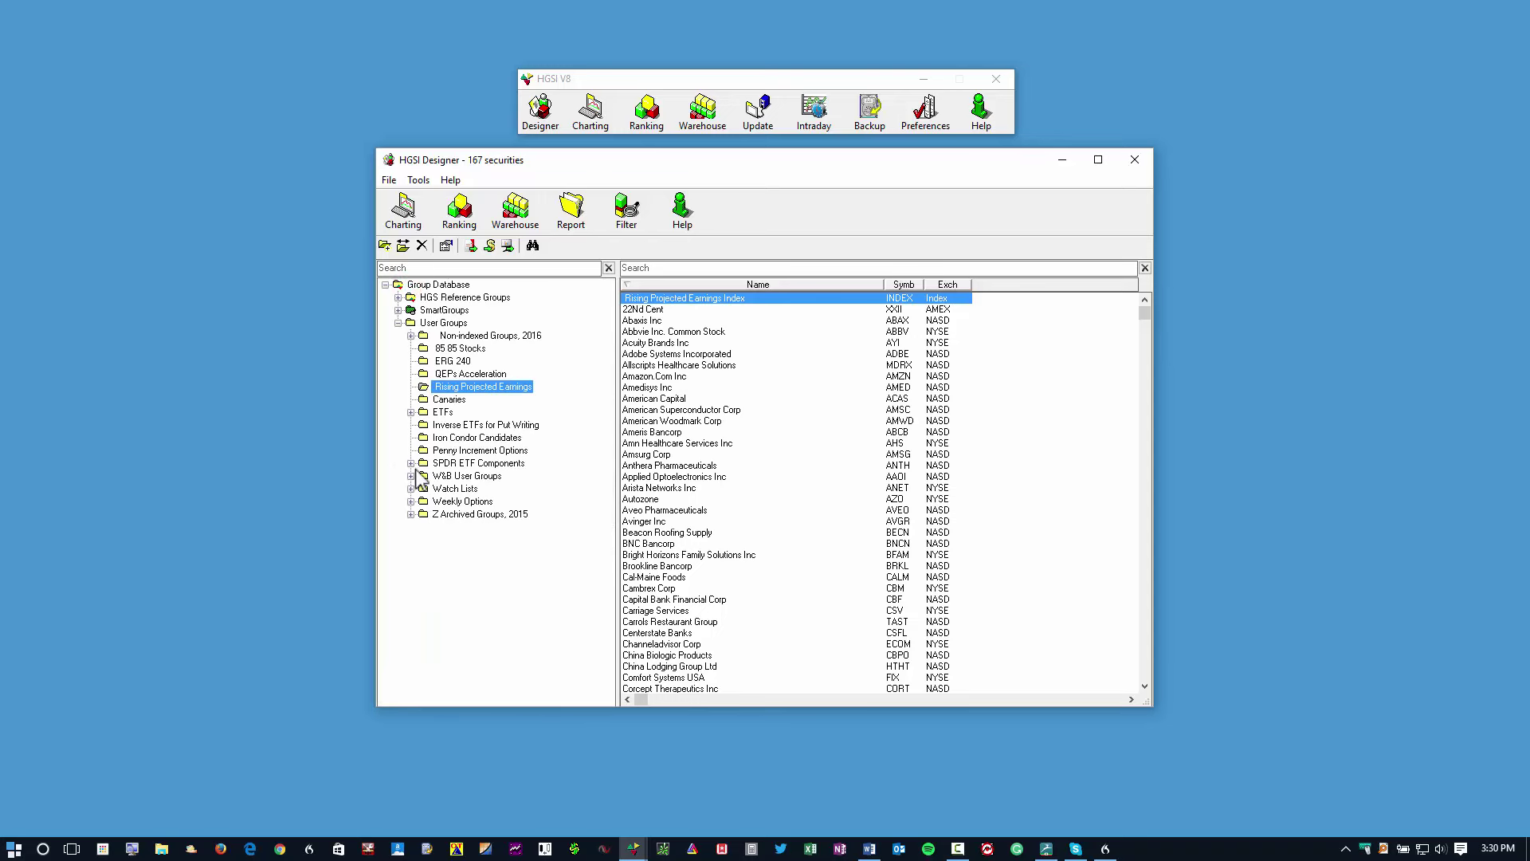
left_click(423, 324)
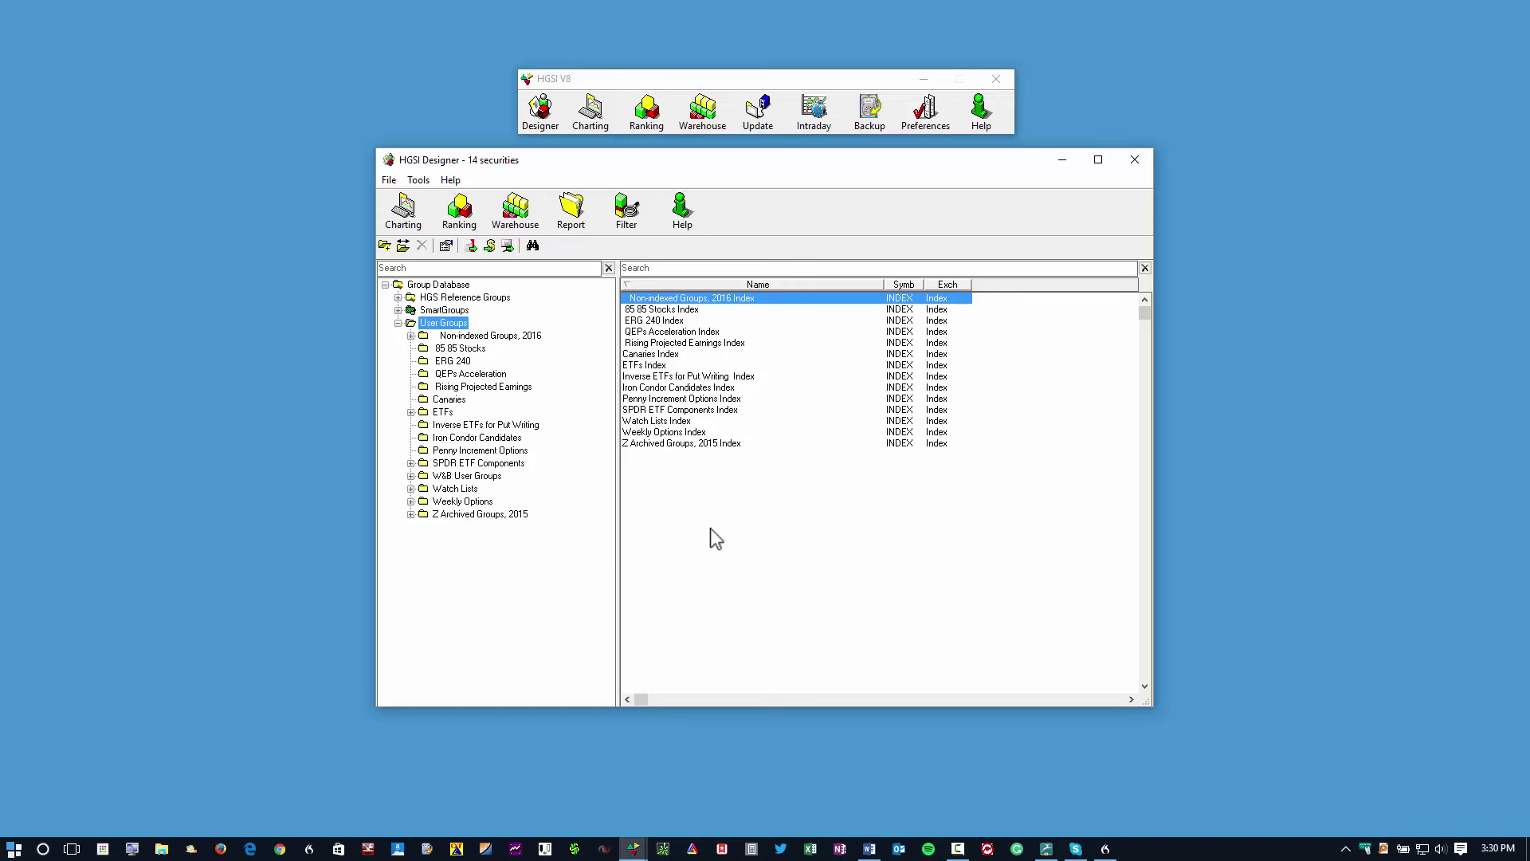
Step: Close and reopen the Designer, and open the Group Inclusion Report dialog
left_click(1136, 161)
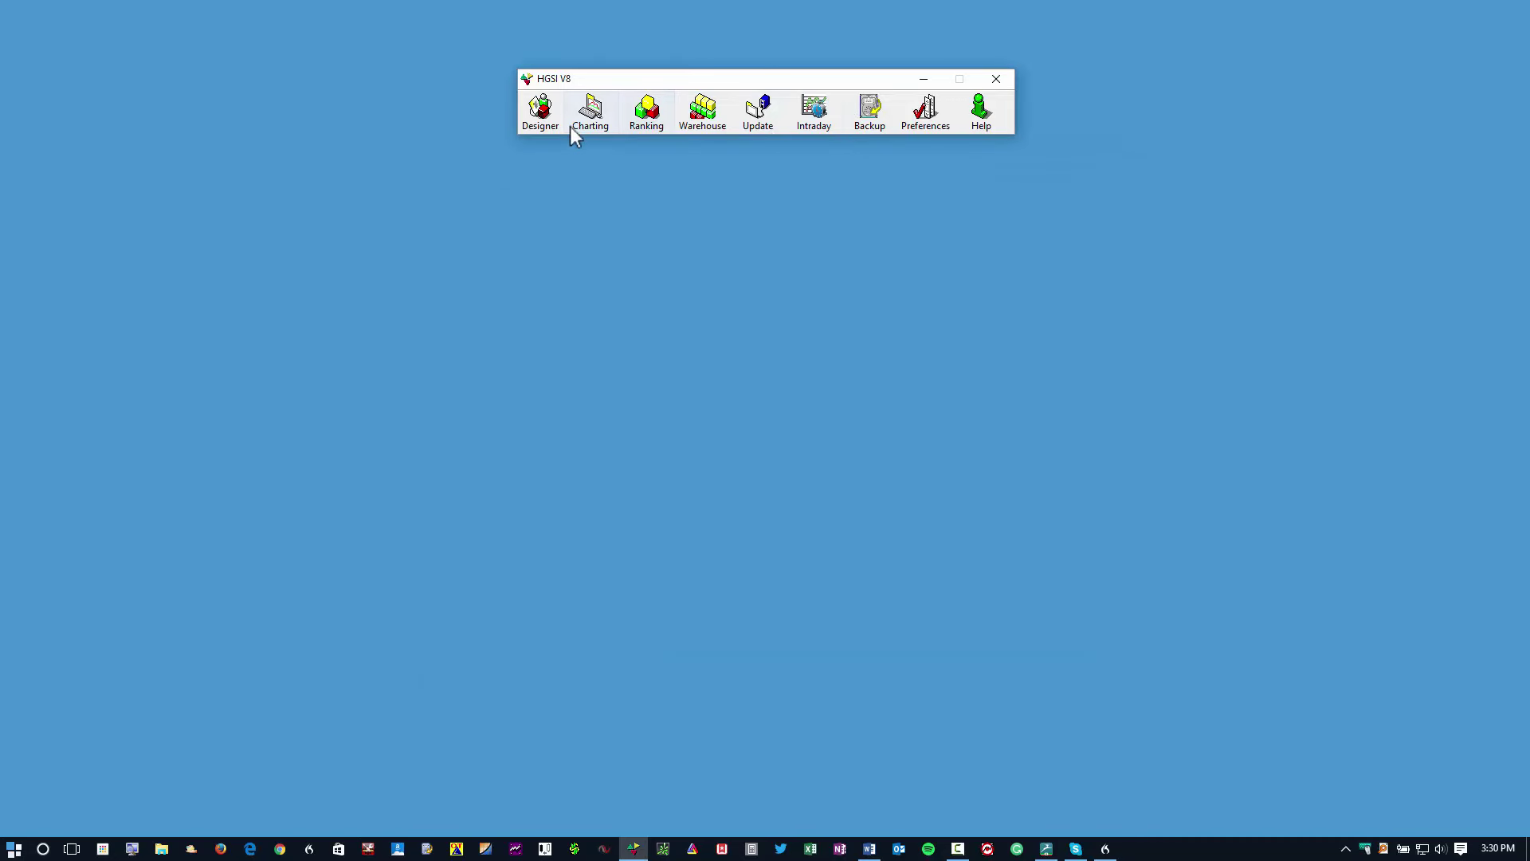
left_click(541, 116)
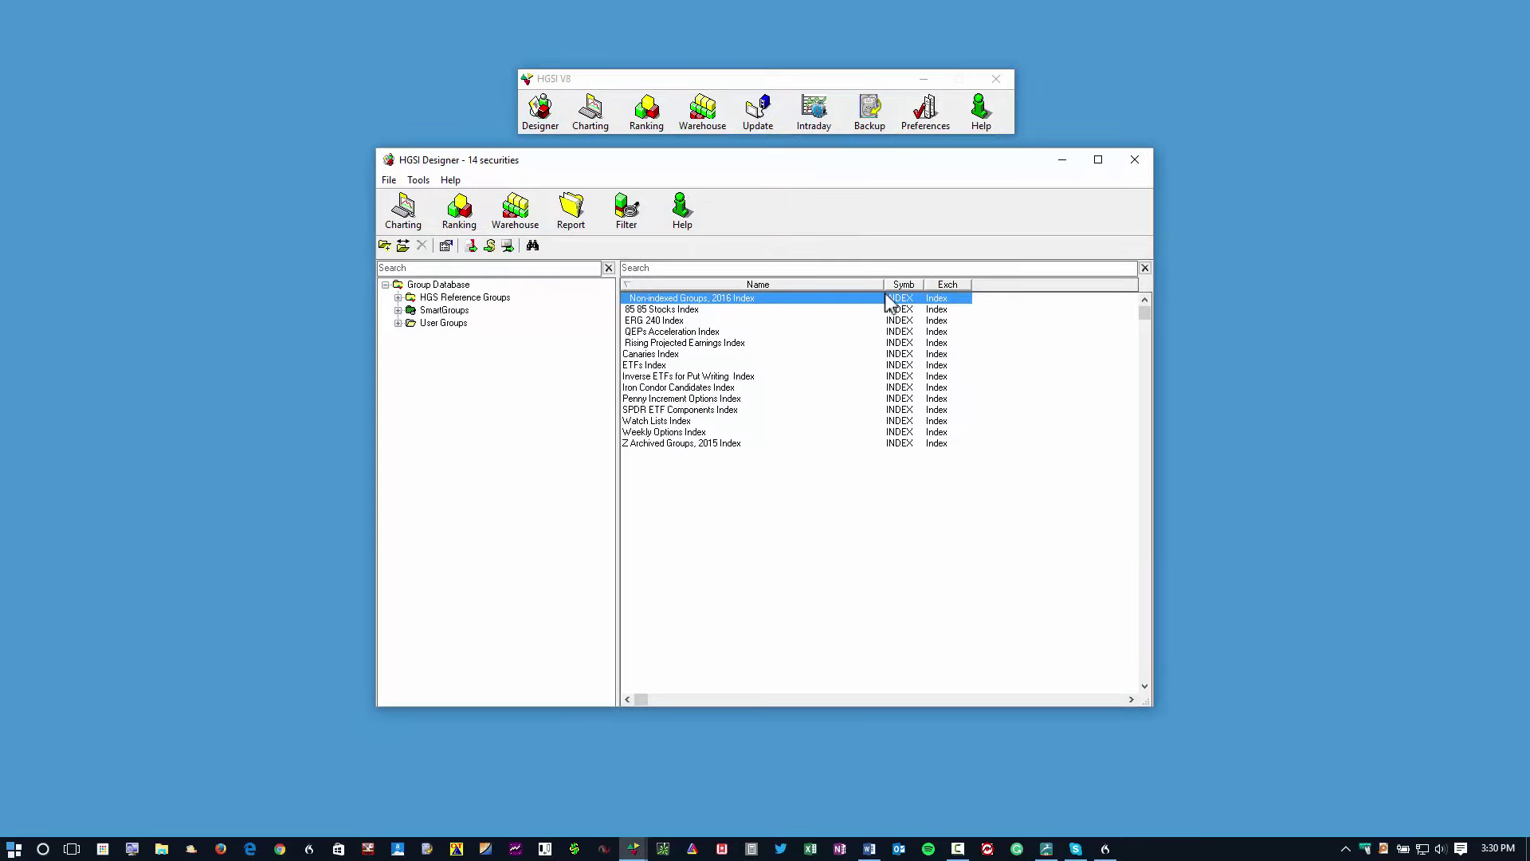
left_click(473, 248)
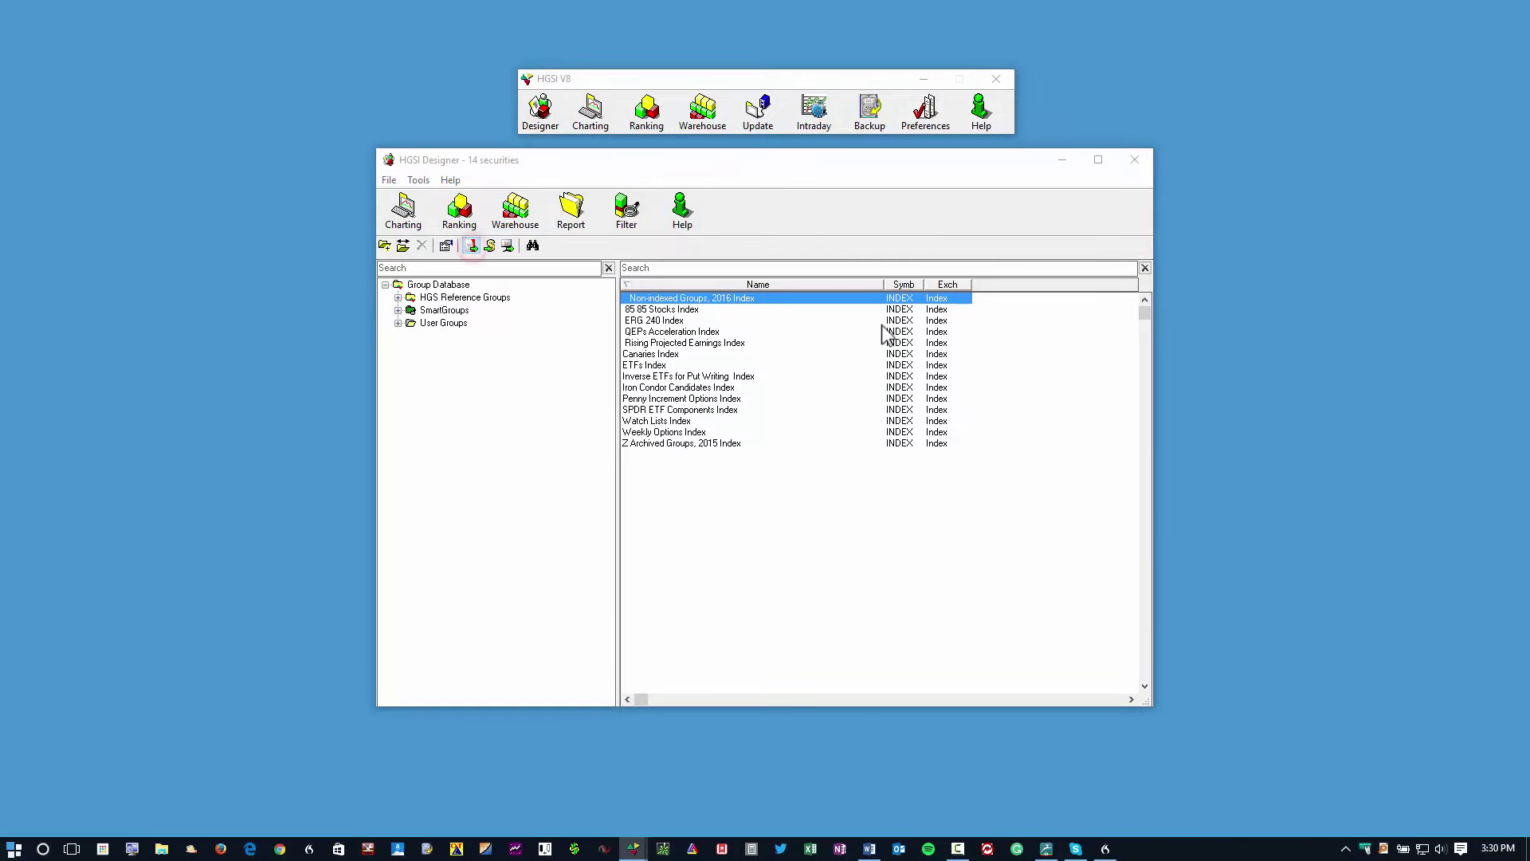
left_click_drag(755, 211, 803, 173)
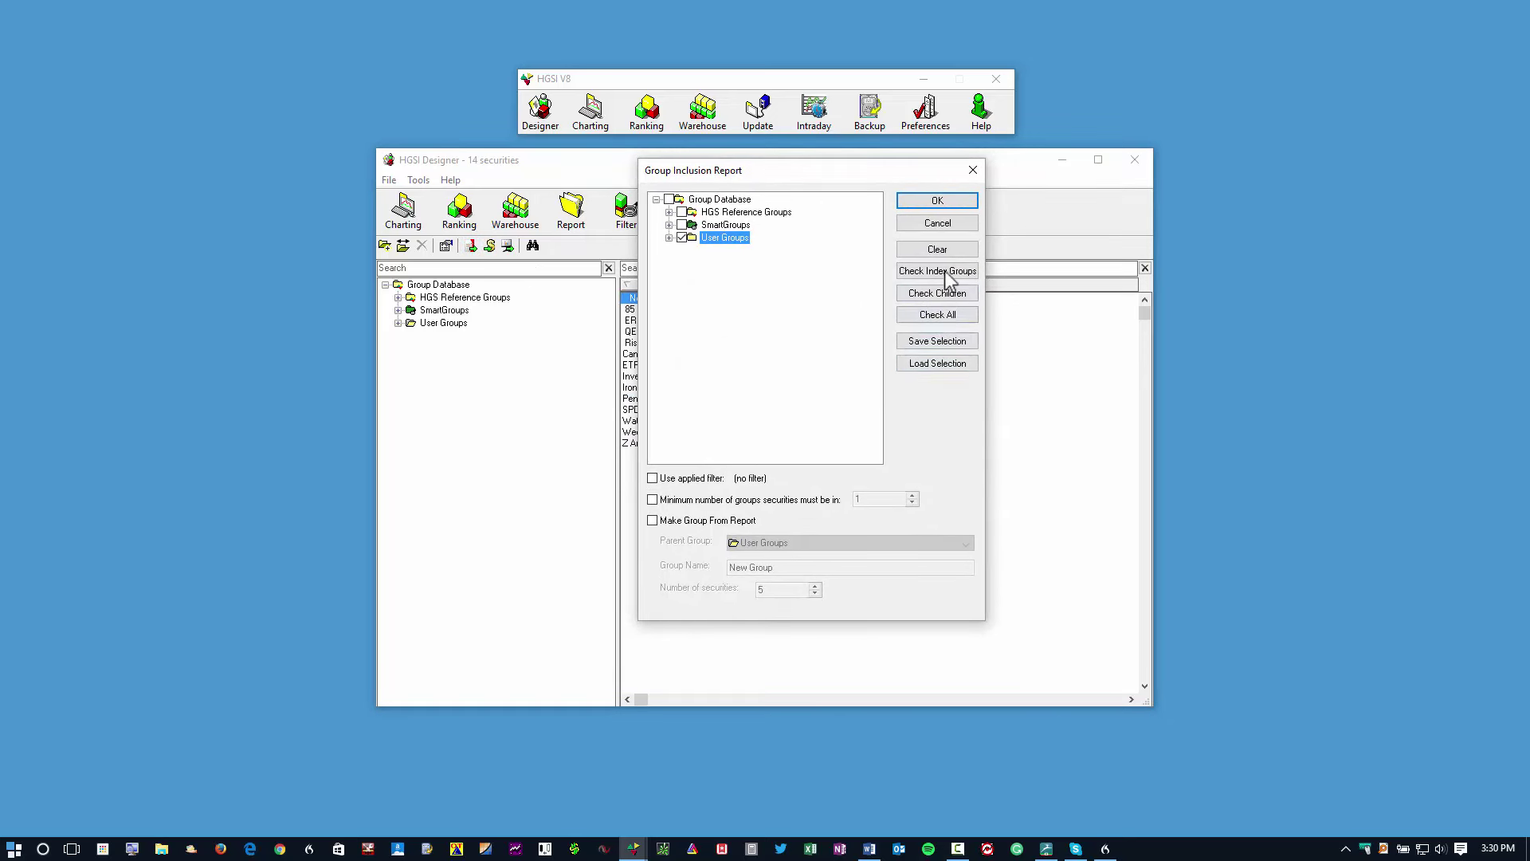
Step: Clear the Group Inclusion Report's checked groups and load the selection 01 Top 50 GIR with groups from the WB-GSEL folder
left_click(947, 252)
left_click(936, 363)
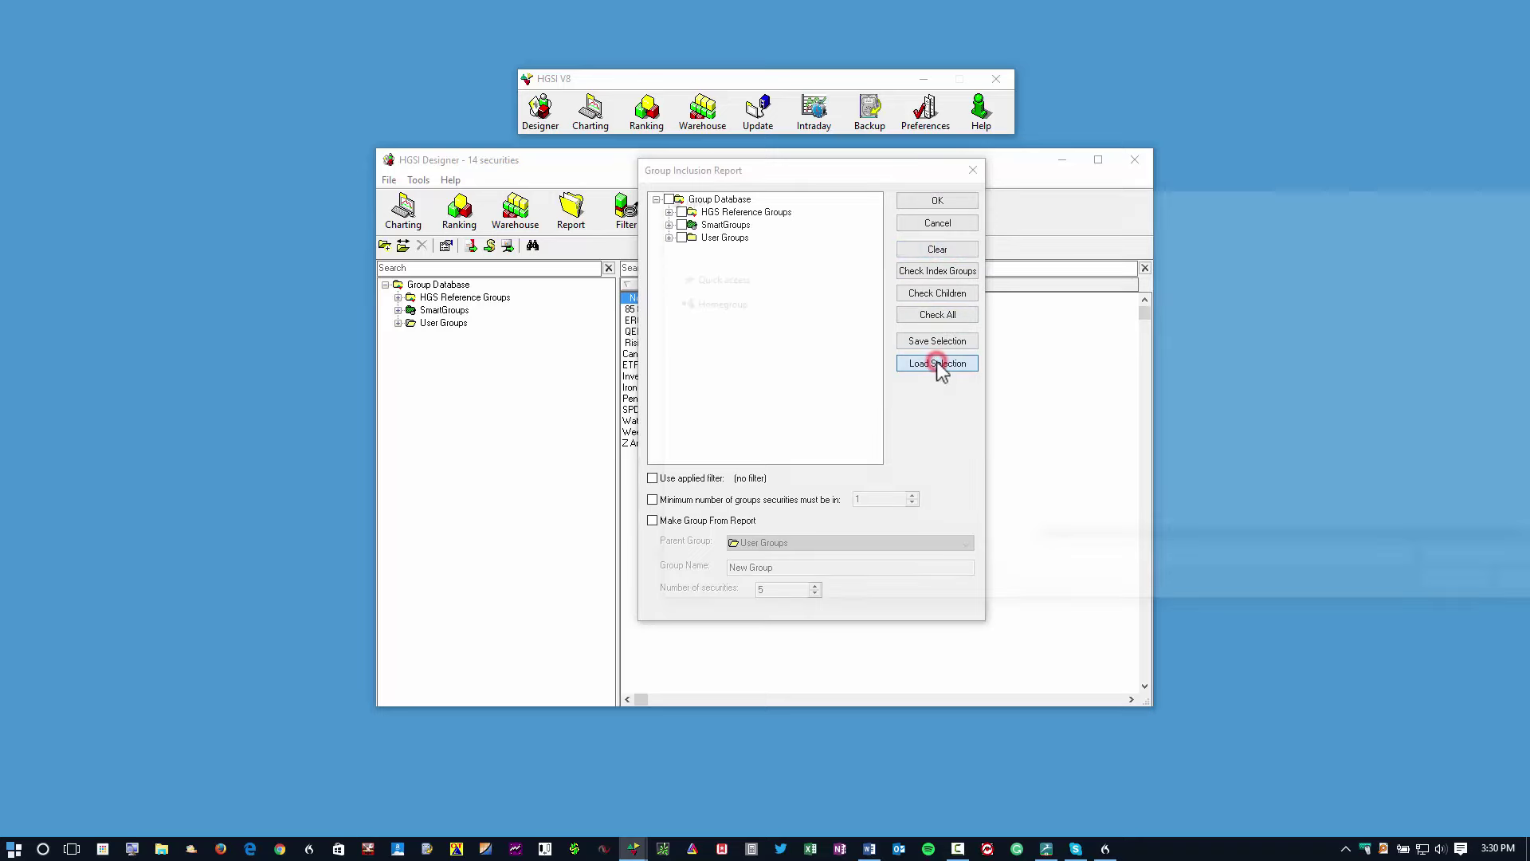
left_click_drag(891, 201, 702, 186)
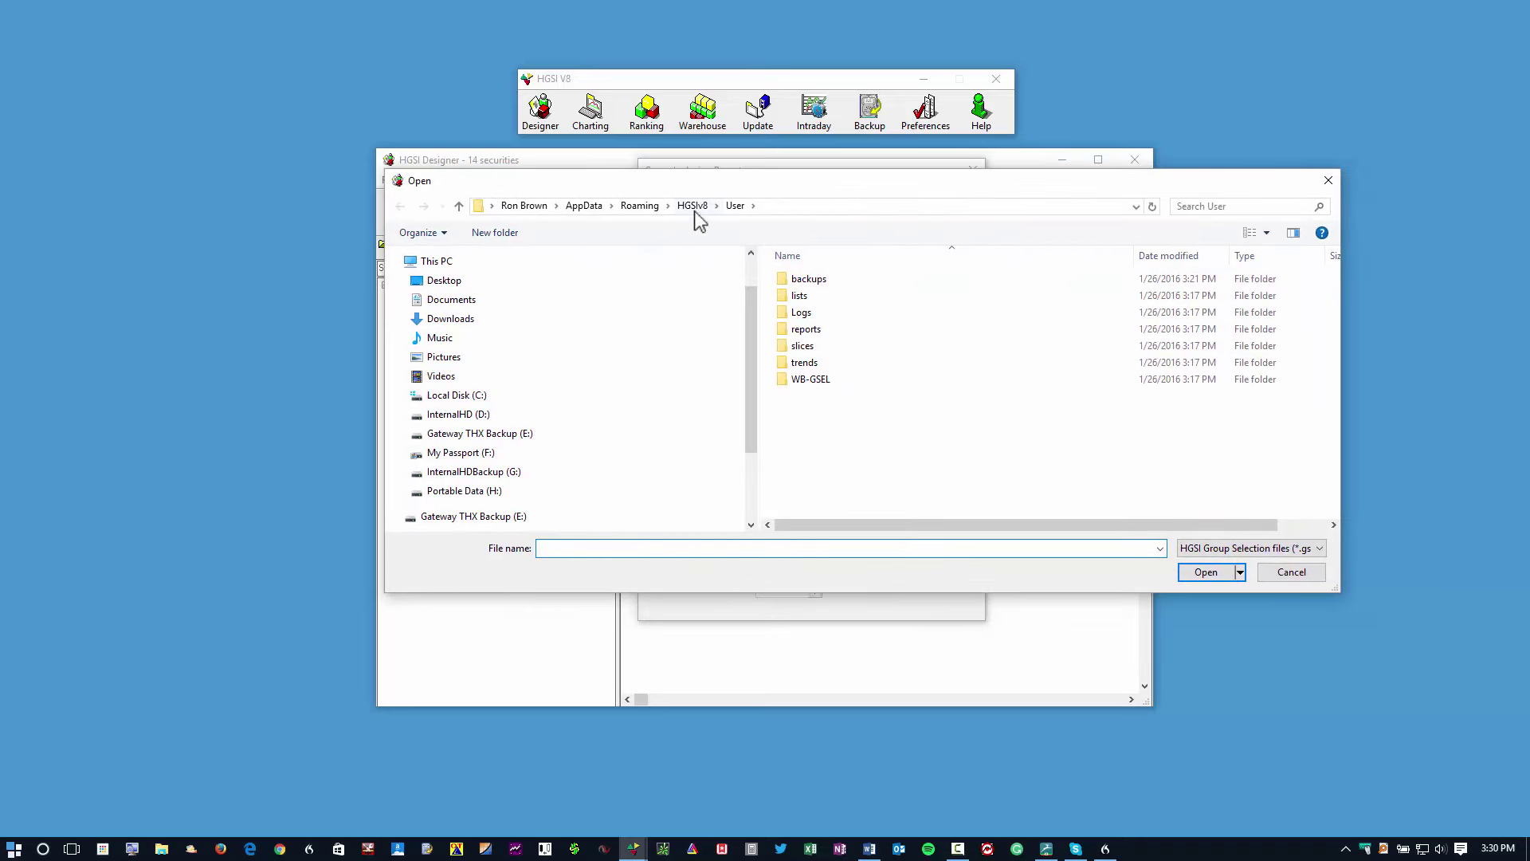
double_click(837, 381)
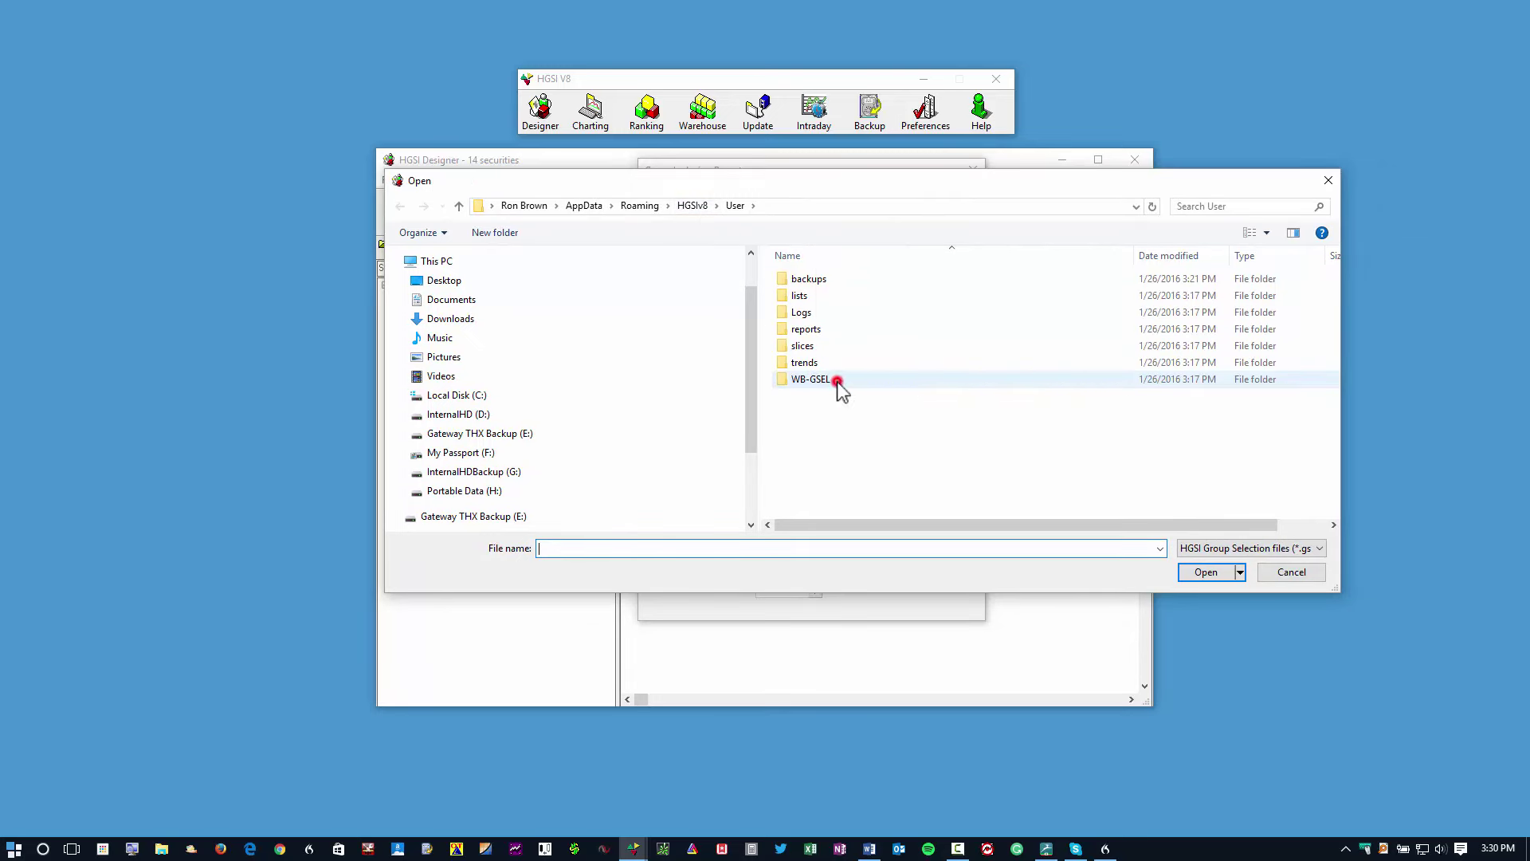
left_click(880, 280)
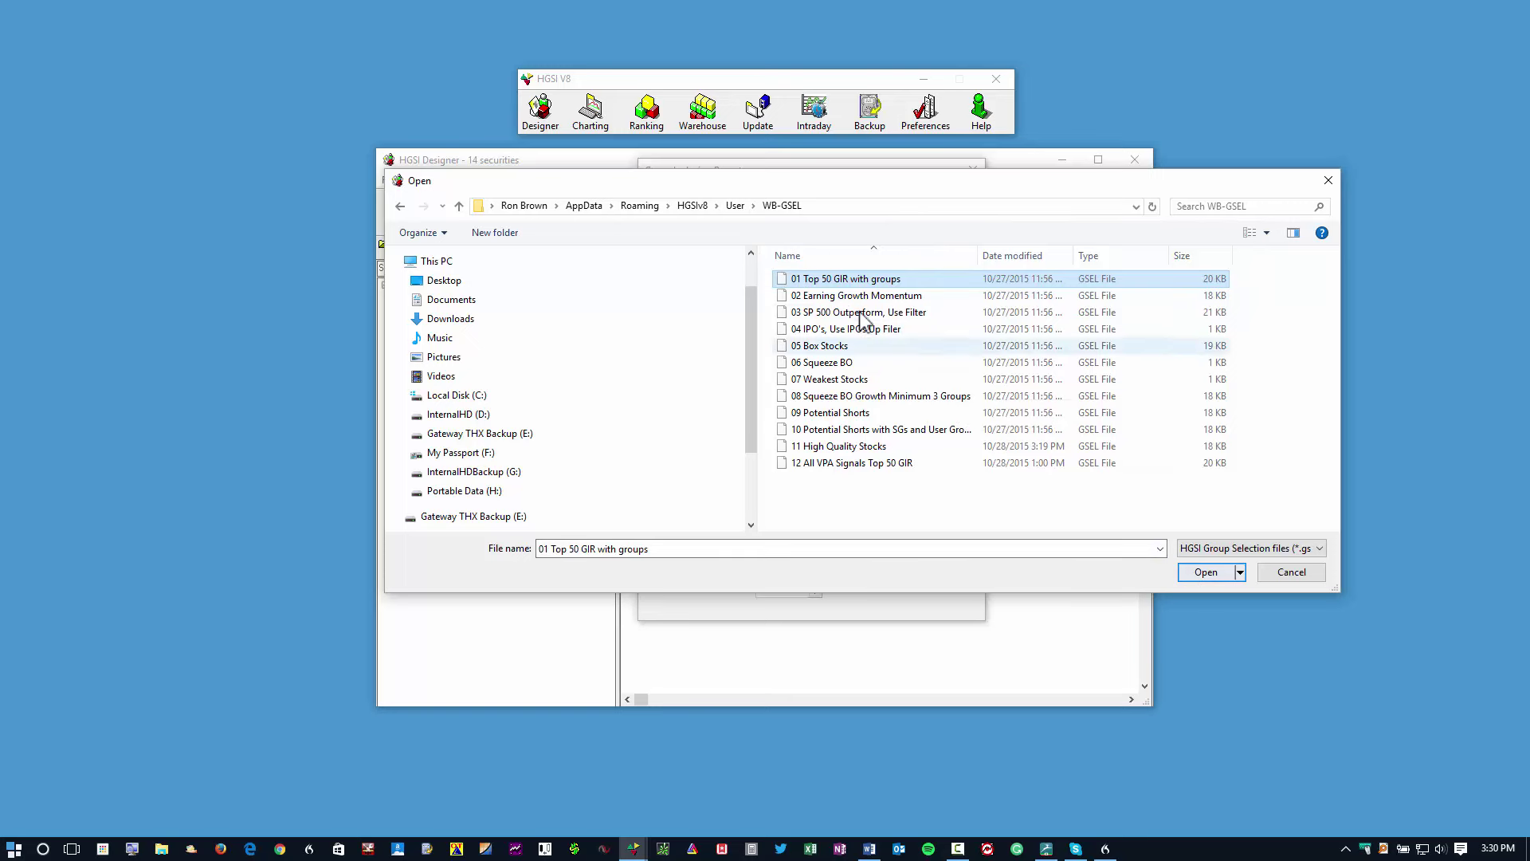
left_click(1193, 575)
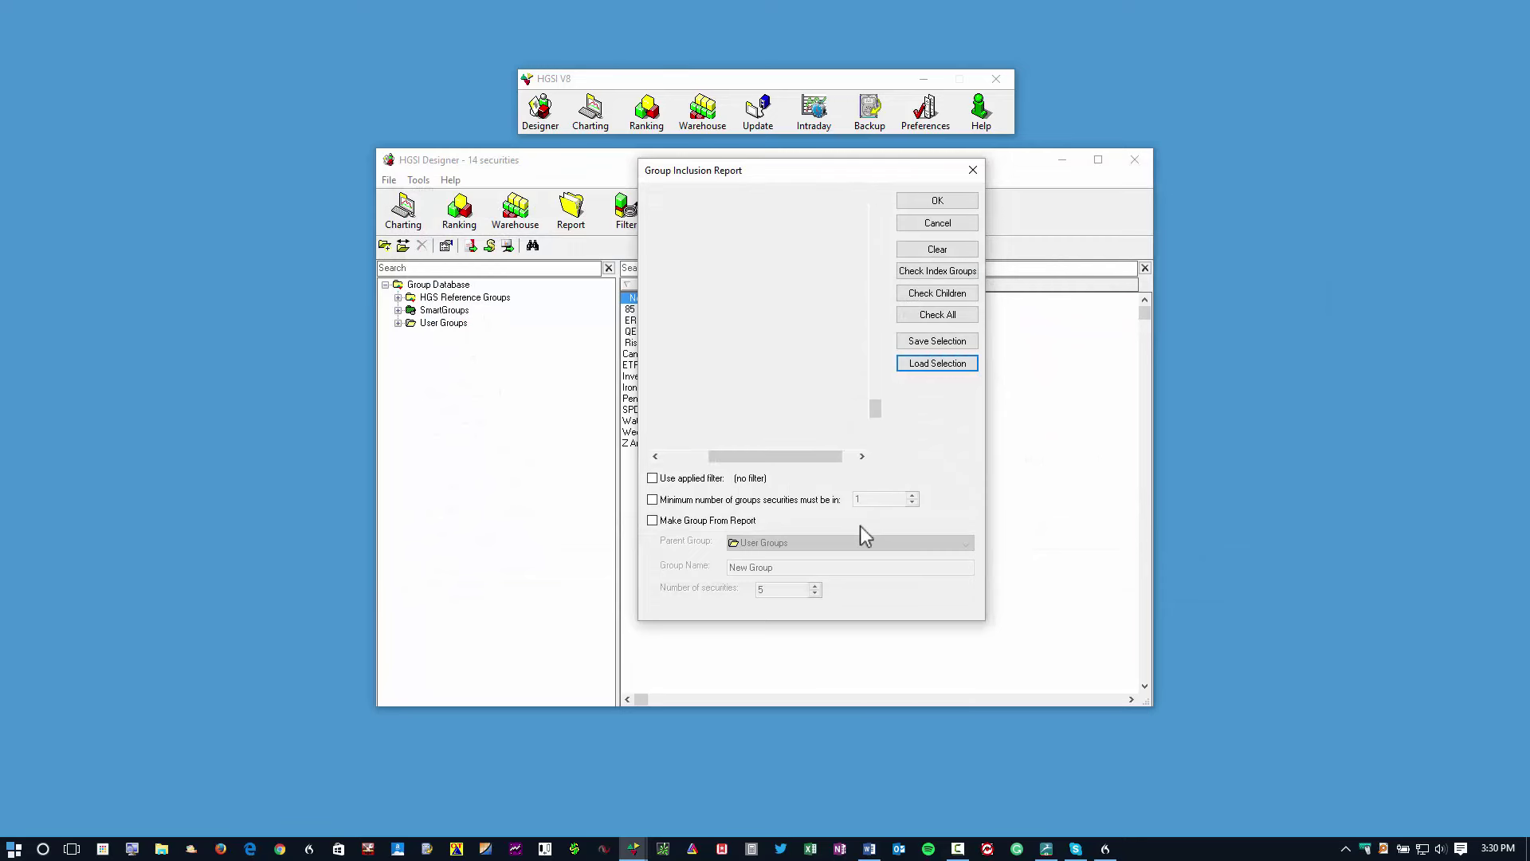
Step: Turn on Make Group From Report with User Groups as the parent, and cancel the report
left_click(765, 459)
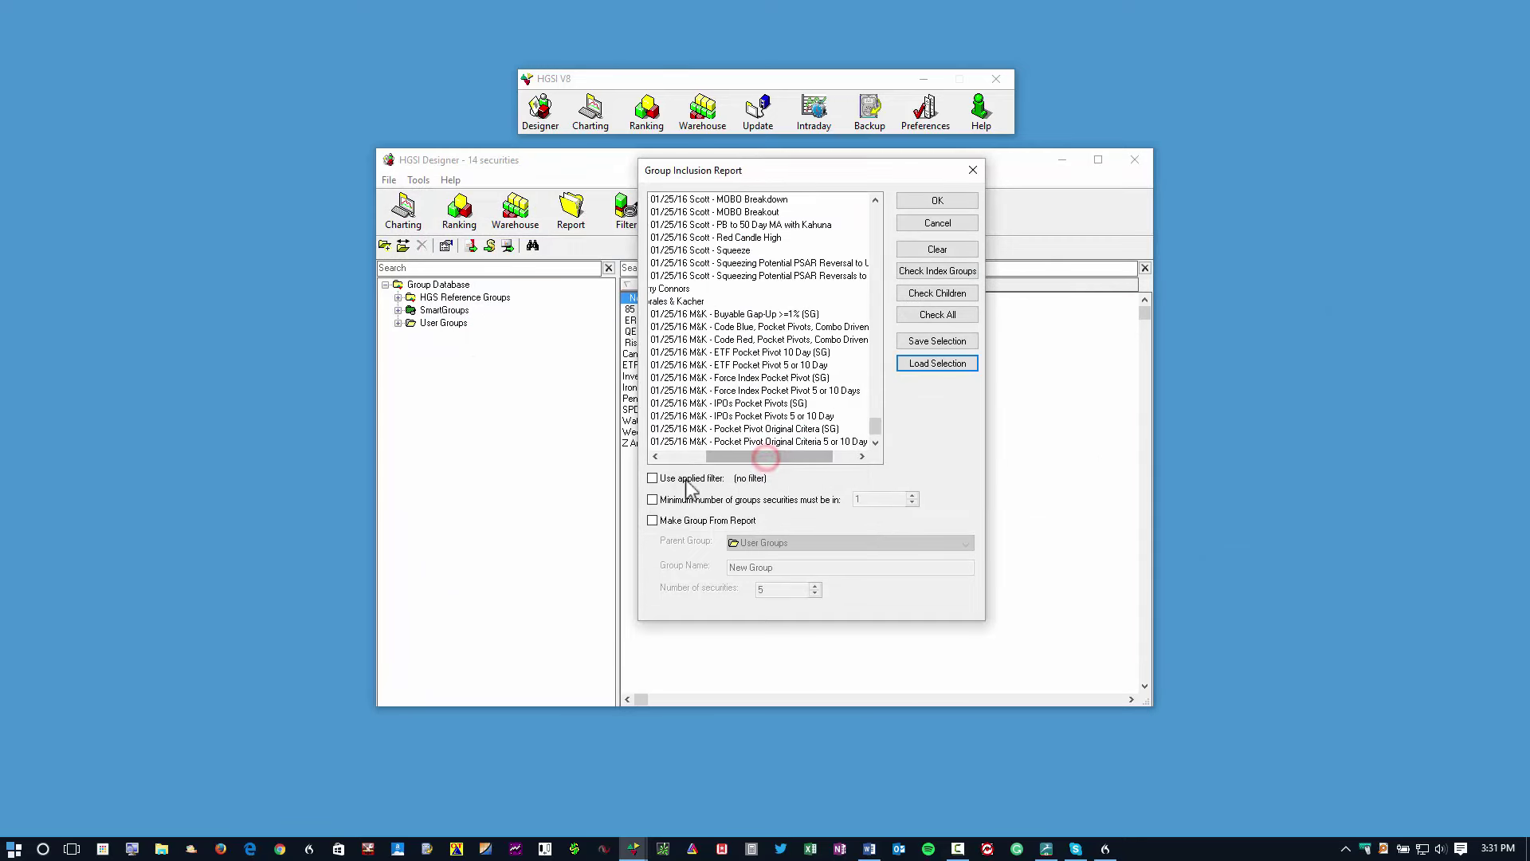
left_click(652, 522)
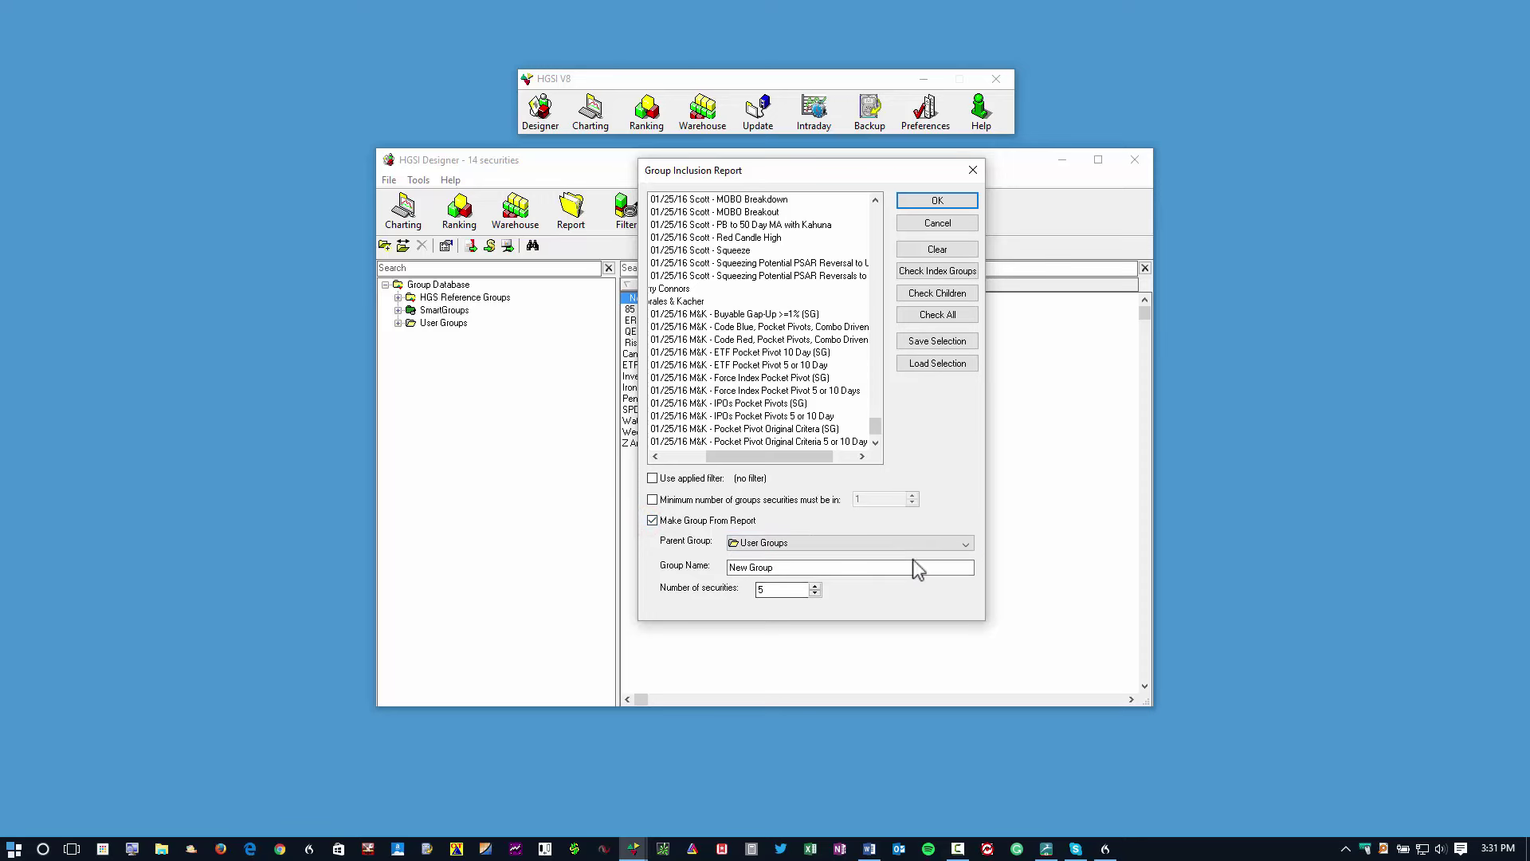
left_click(934, 224)
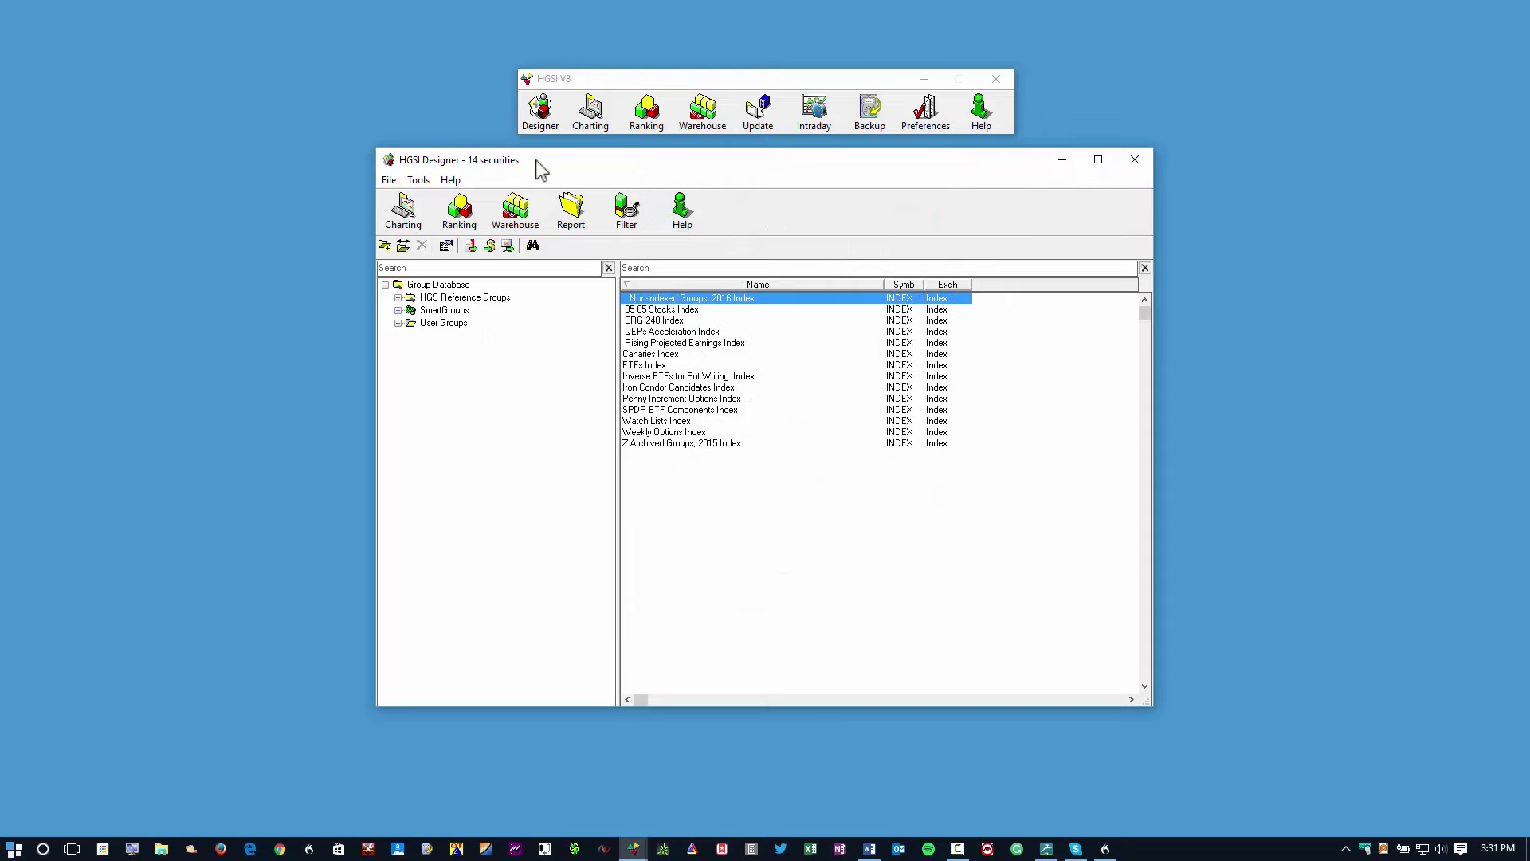
Step: Open the Warehouse from the Designer, switch it to All Securities and maximize its window
left_click(493, 218)
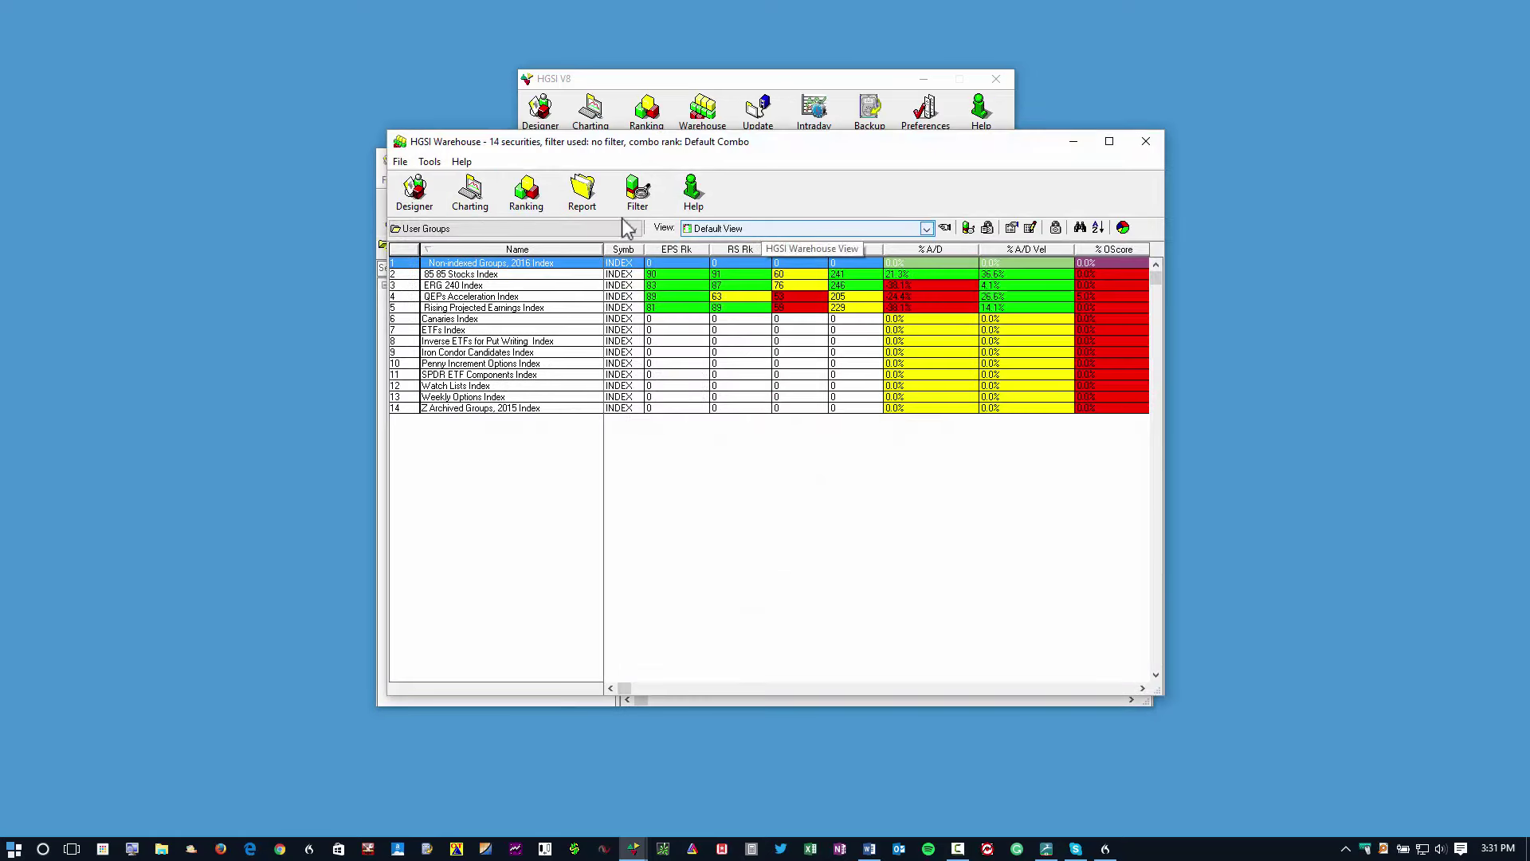
left_click(649, 150)
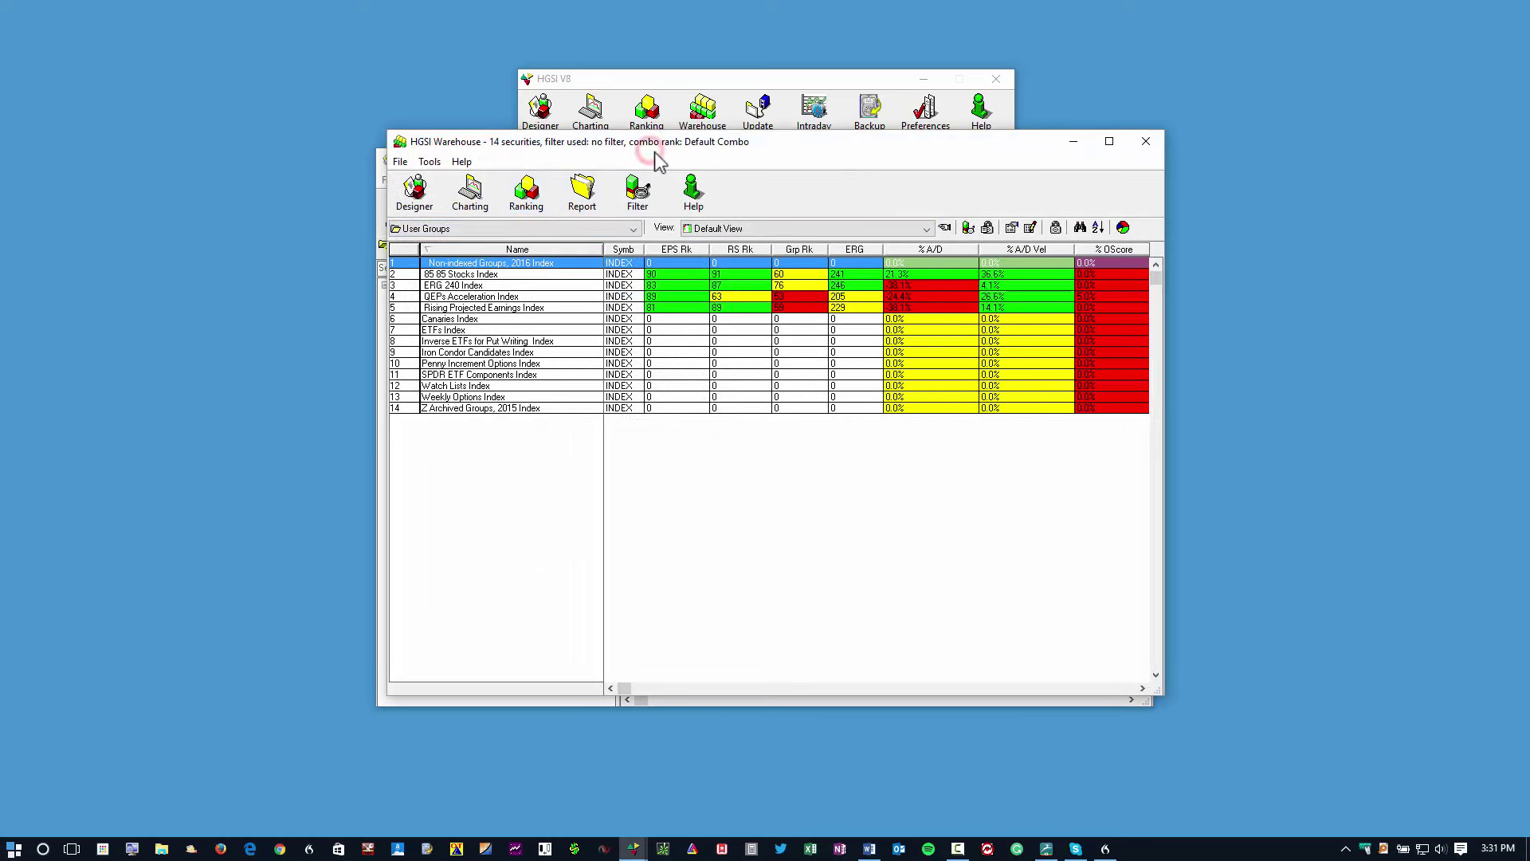
key("ctrl+f")
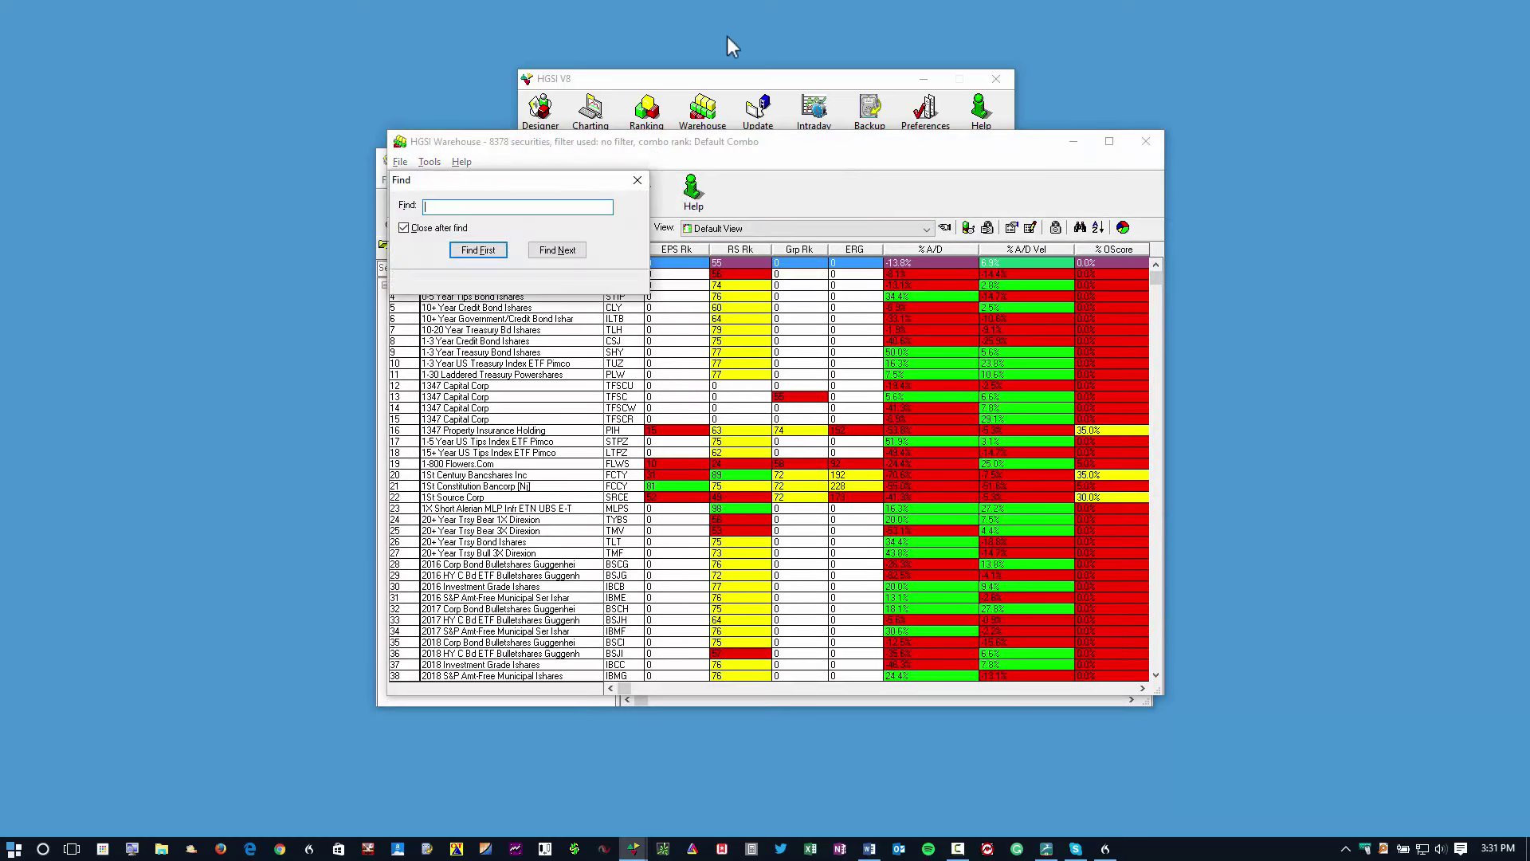
left_click(1108, 141)
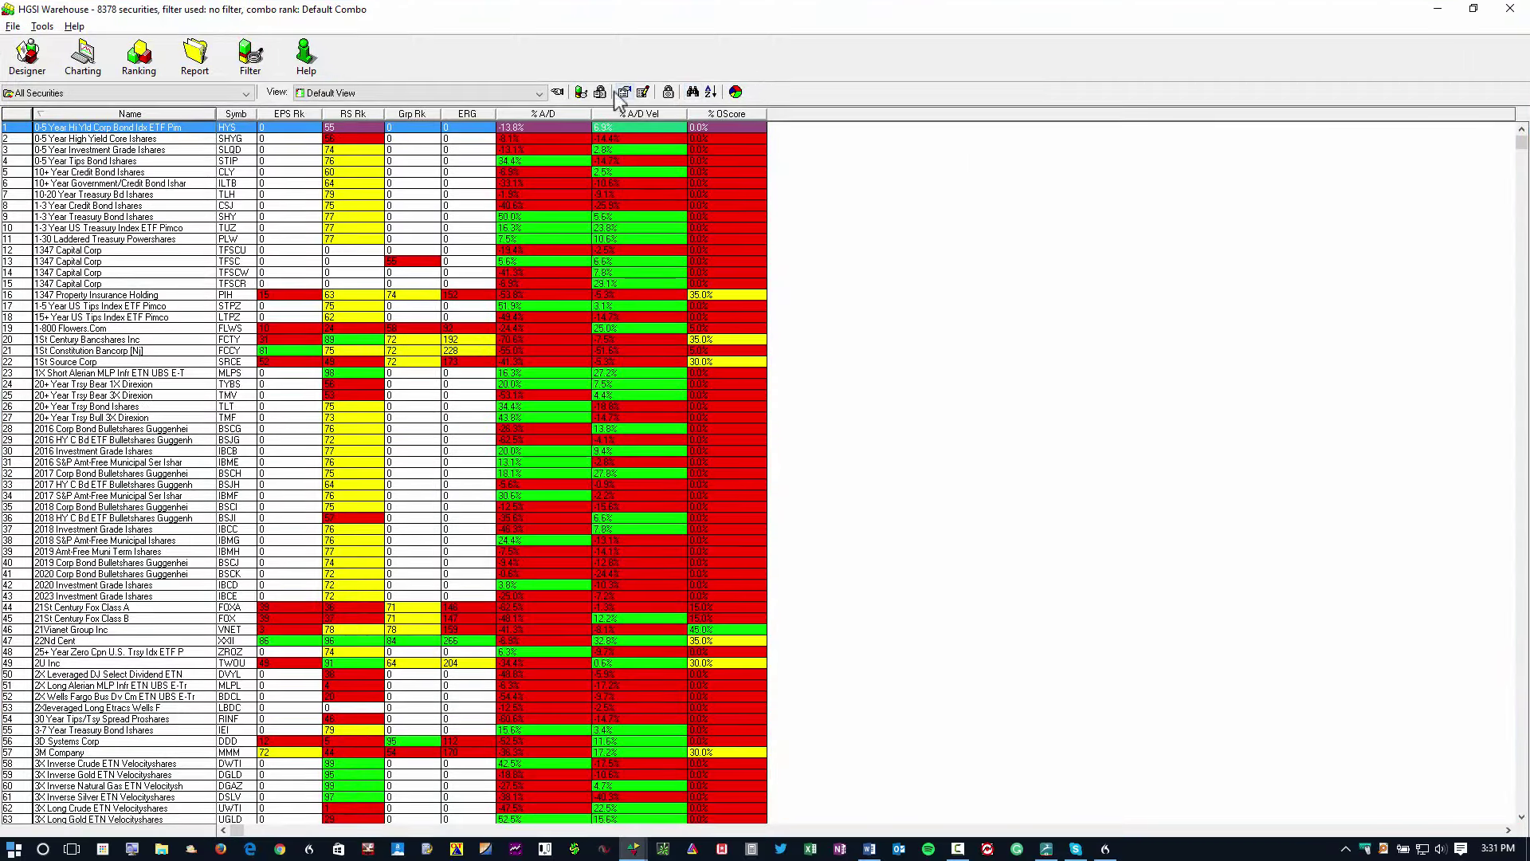
Step: Apply the Warehouse view 03 Demand/Supply: Stocks, $1 and Up, 100,000 Vol. and sort the securities by Raw Combo from highest to lowest
left_click(558, 92)
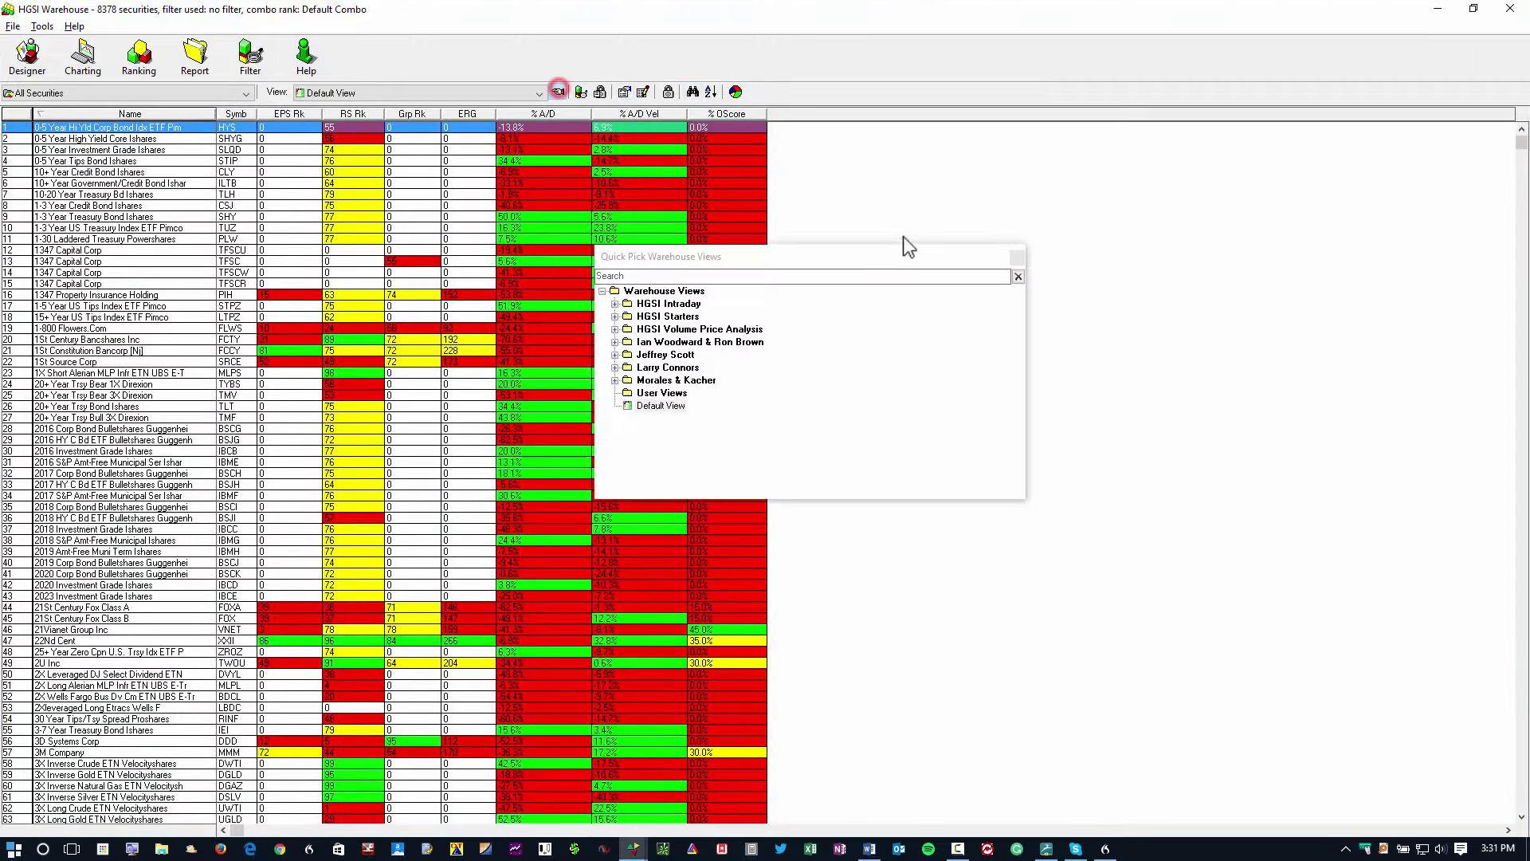
left_click(614, 341)
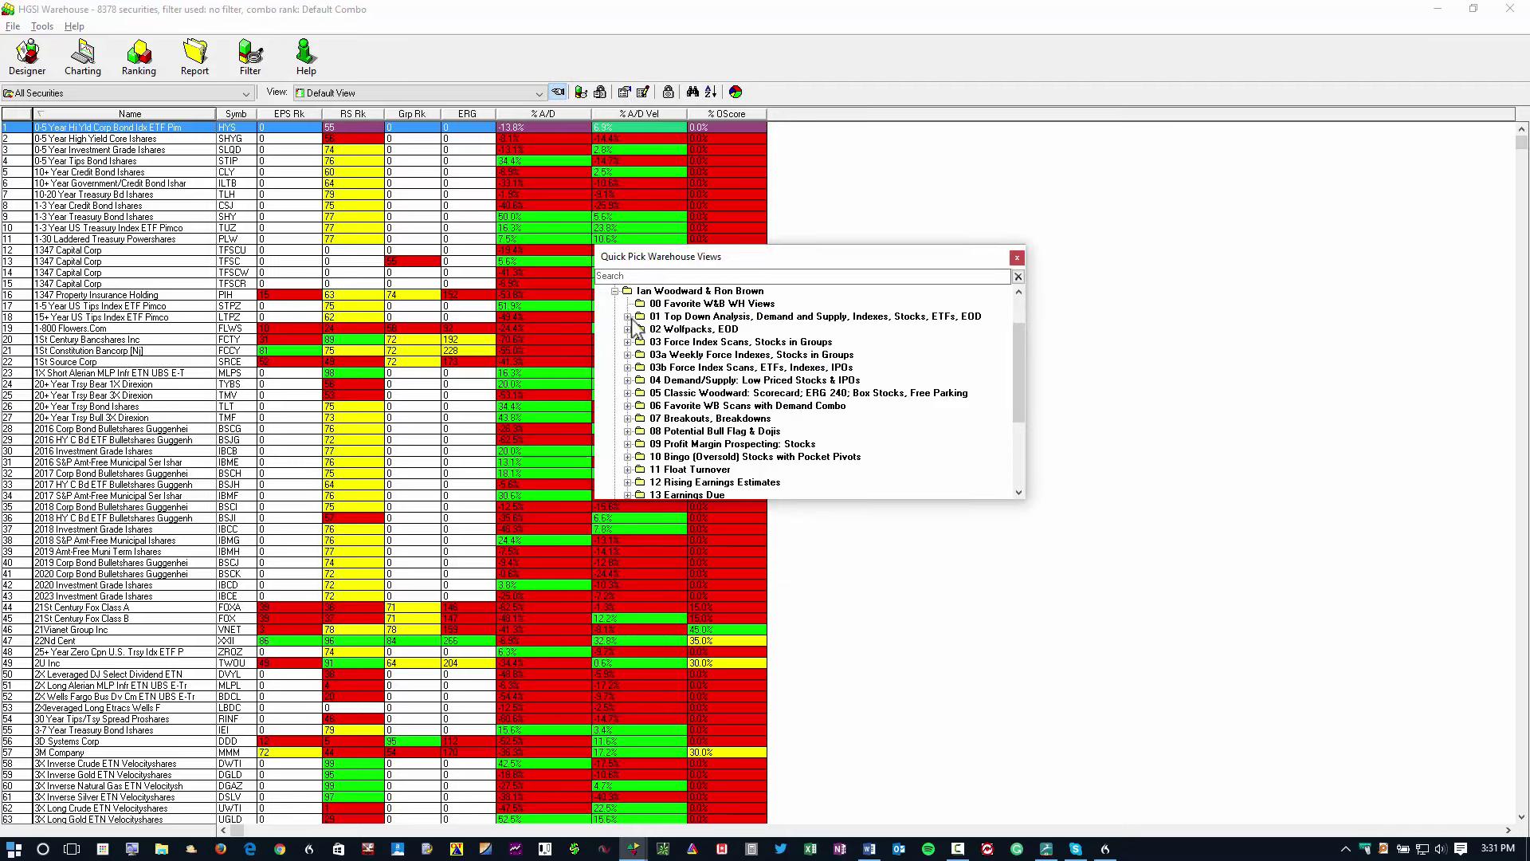
left_click(627, 317)
left_click(708, 329)
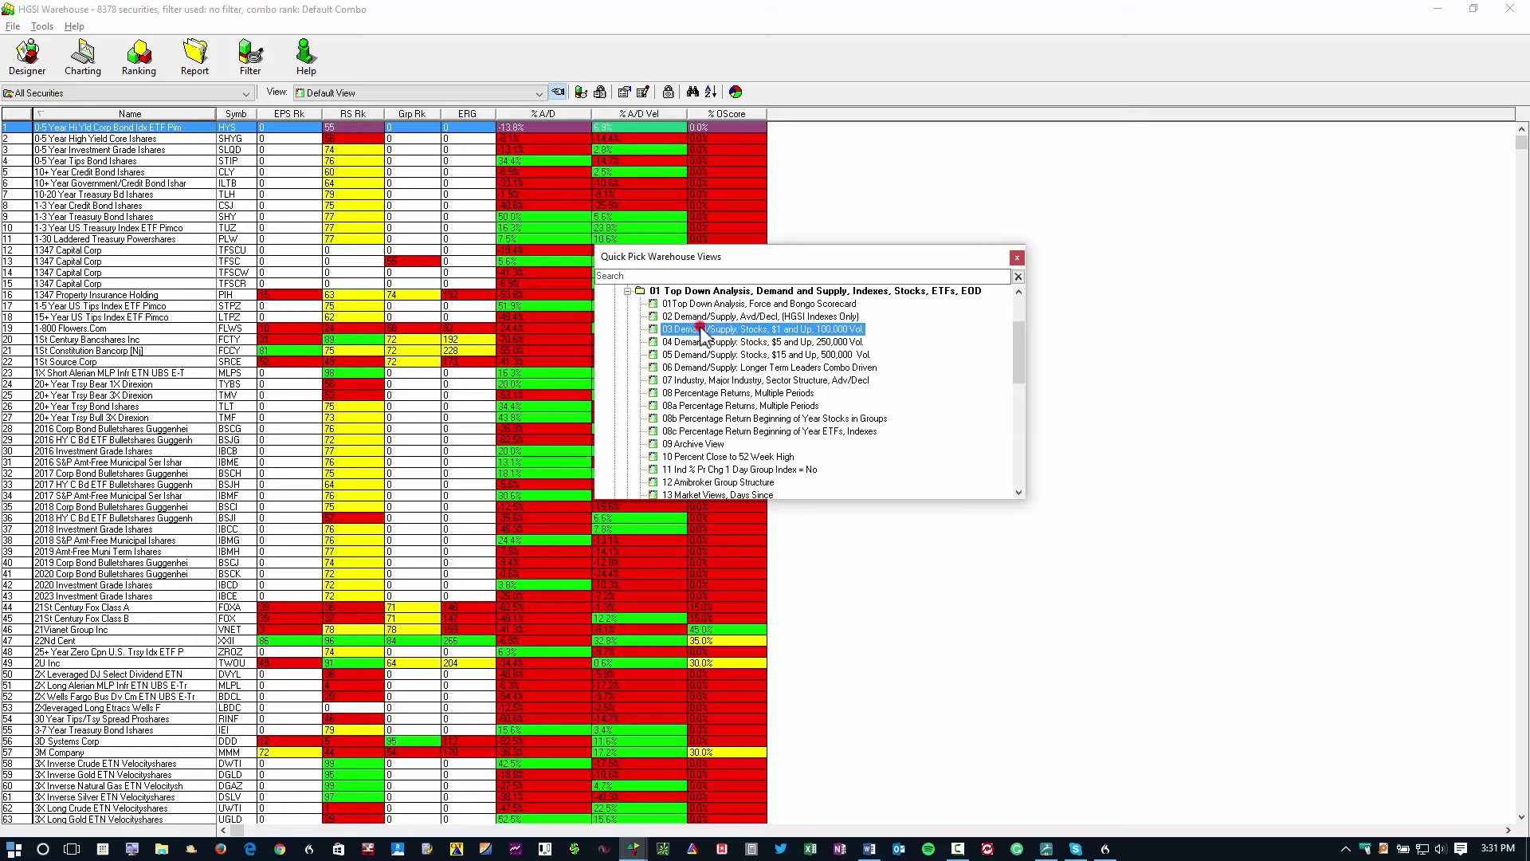
left_click(1017, 258)
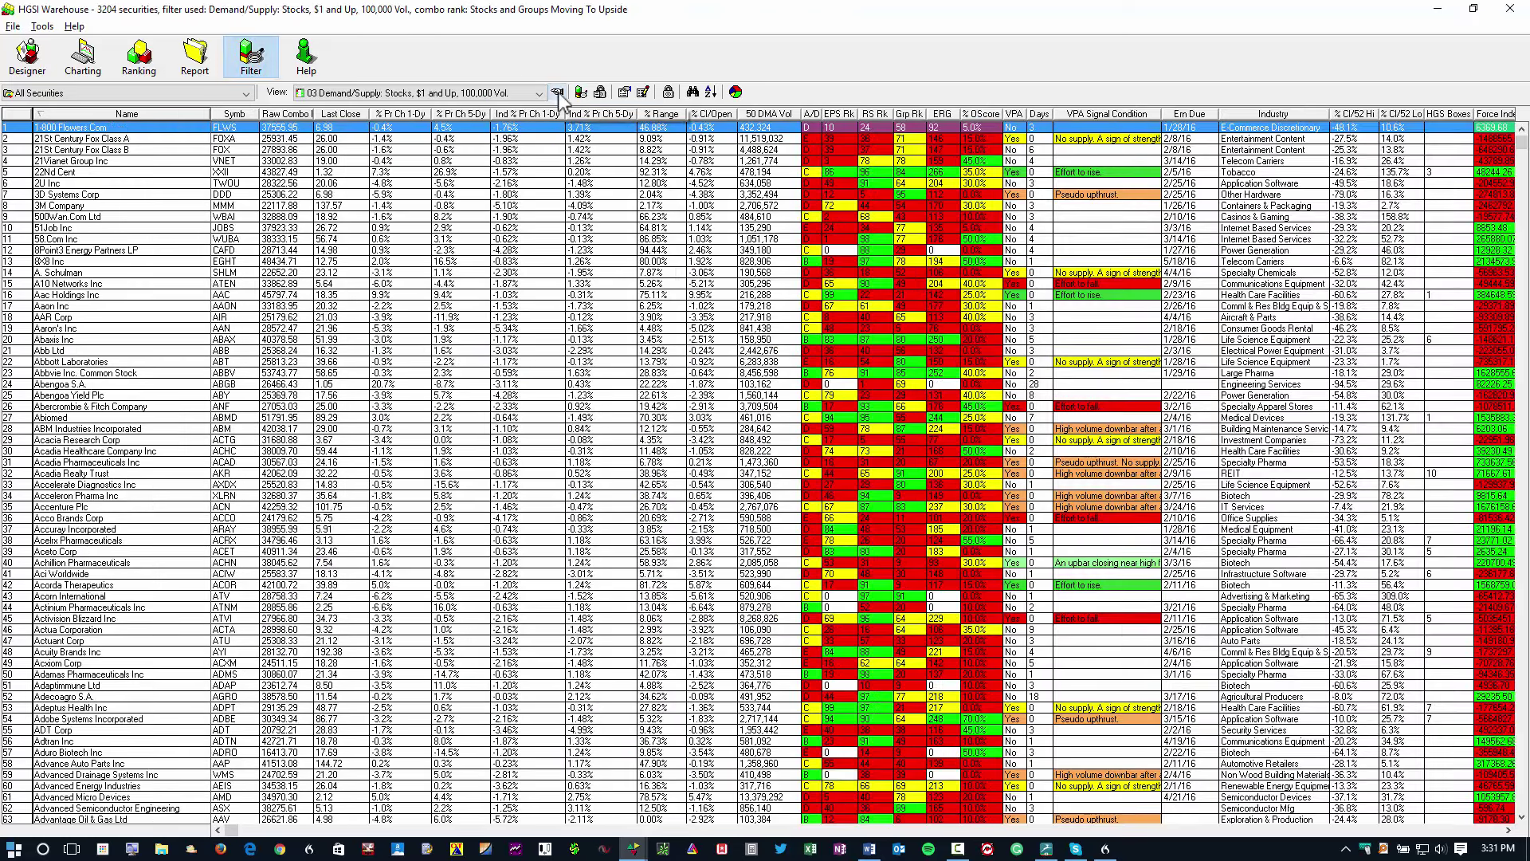
left_click(279, 113)
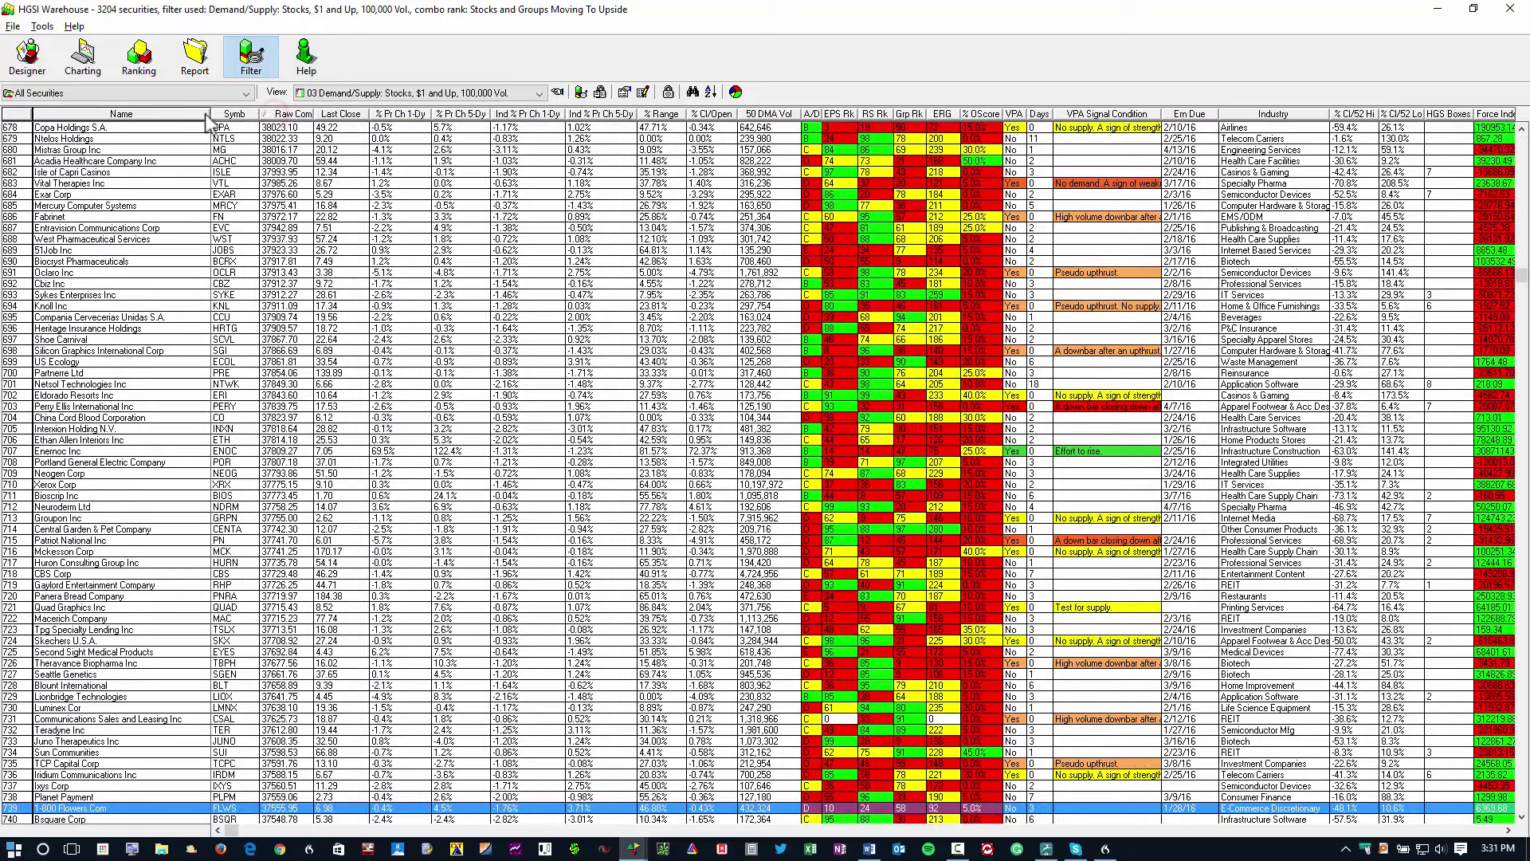
left_click(21, 124)
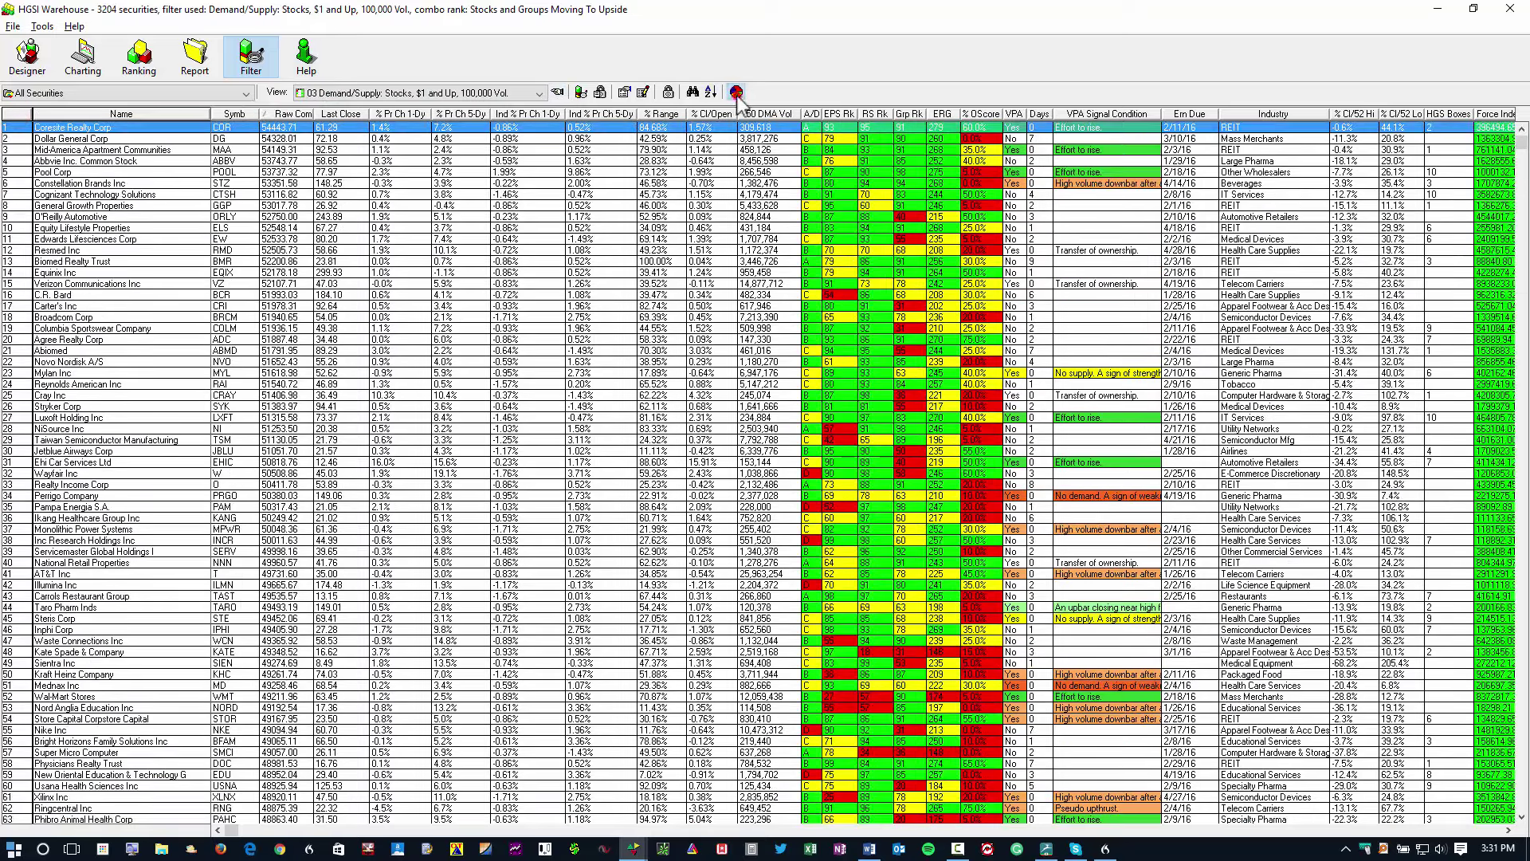
Step: Open the Spectrum Analysis for All Securities and browse the custom slice option files in the slices folder
left_click(737, 93)
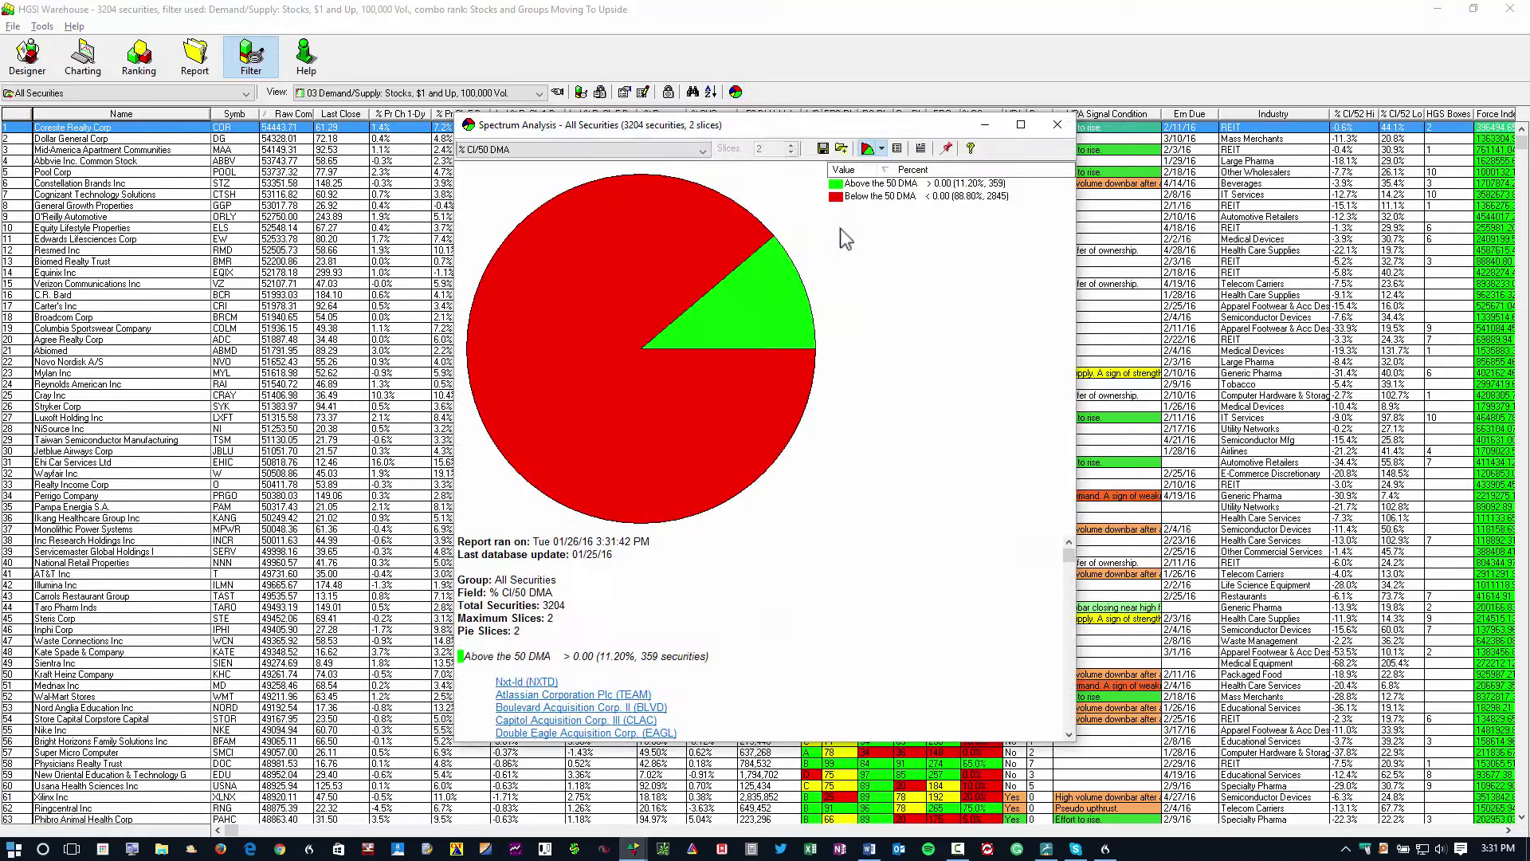
left_click(880, 148)
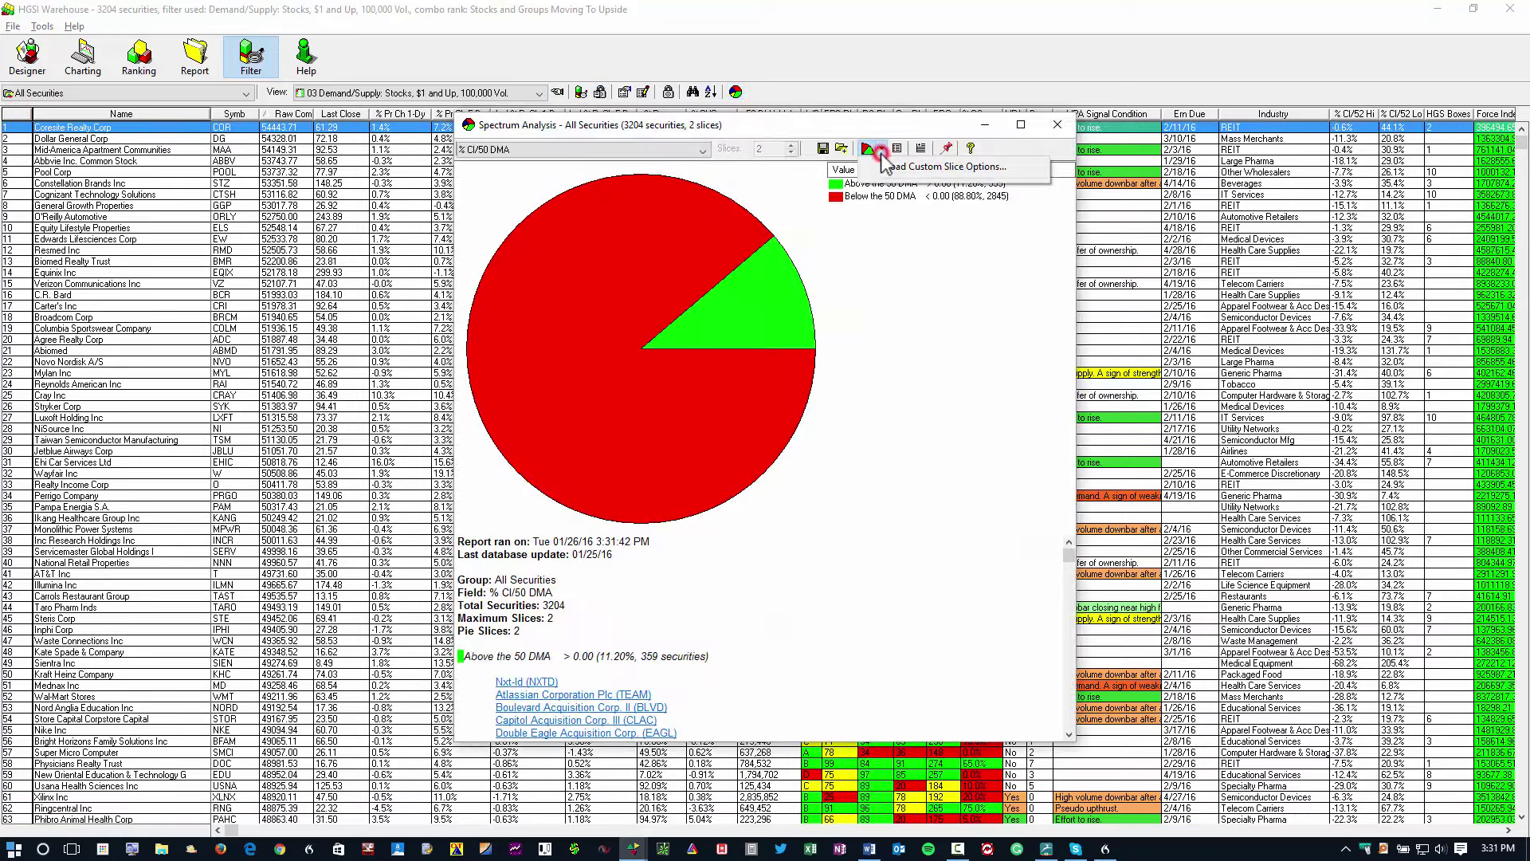
left_click(945, 169)
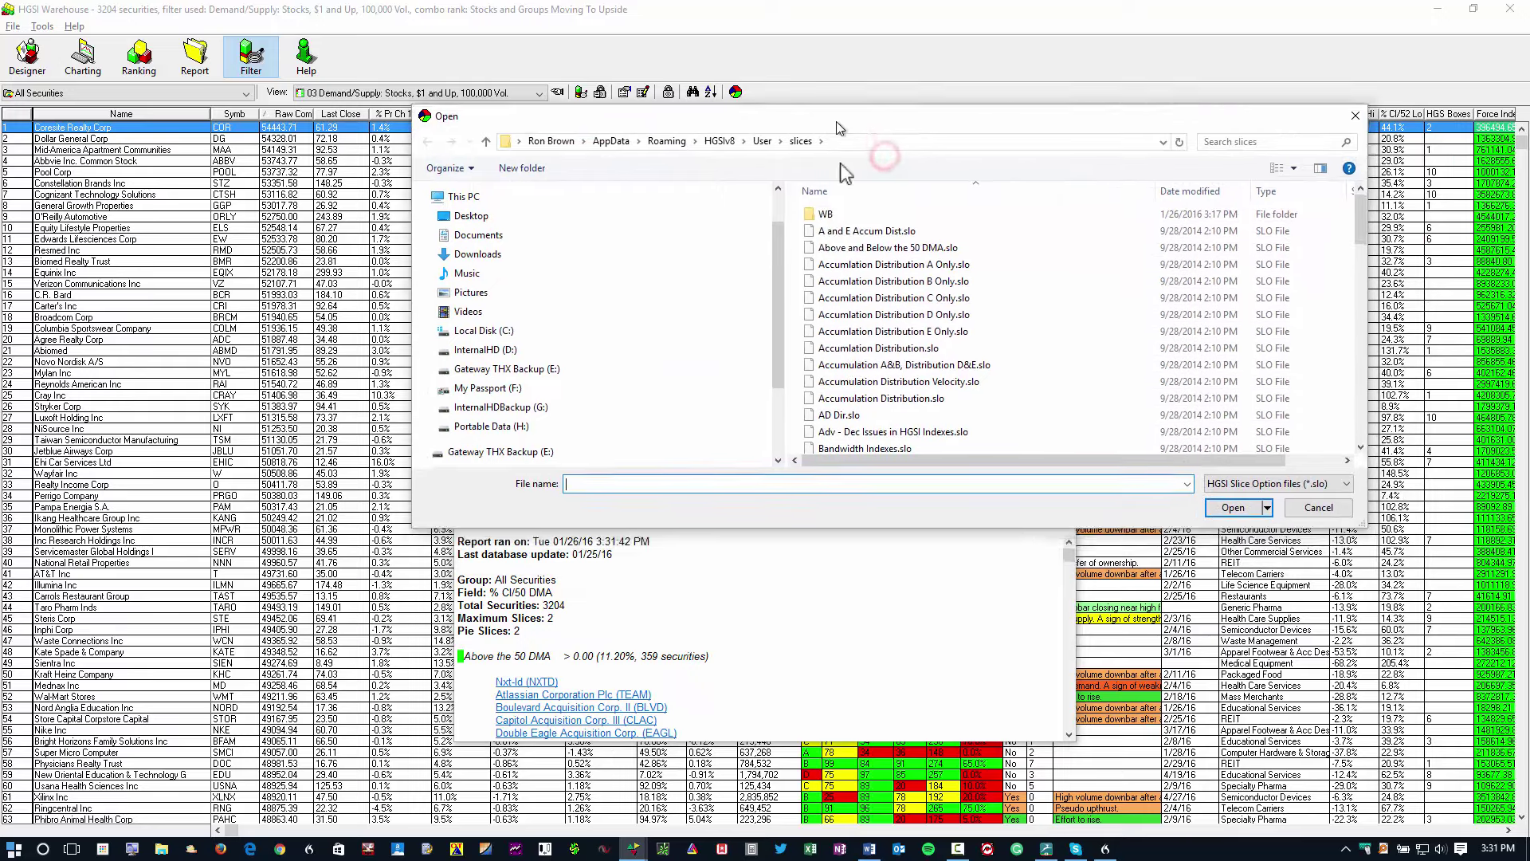
left_click(1361, 238)
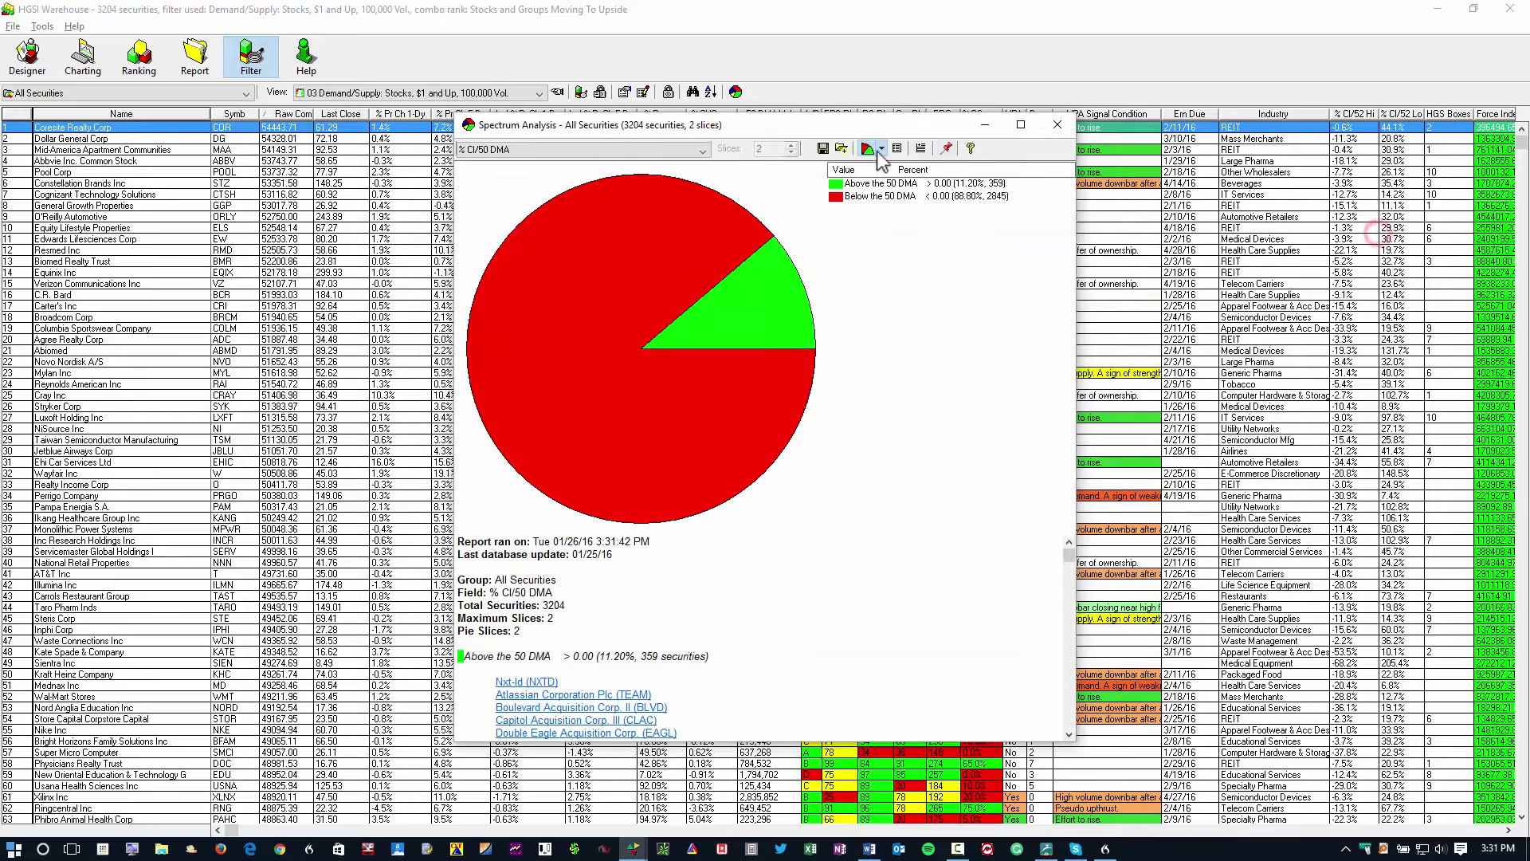
Step: Load the custom slice options file 01 Intraday Range.slo from the WB folder into the Spectrum Analysis
left_click(882, 149)
left_click(897, 166)
left_click(863, 333)
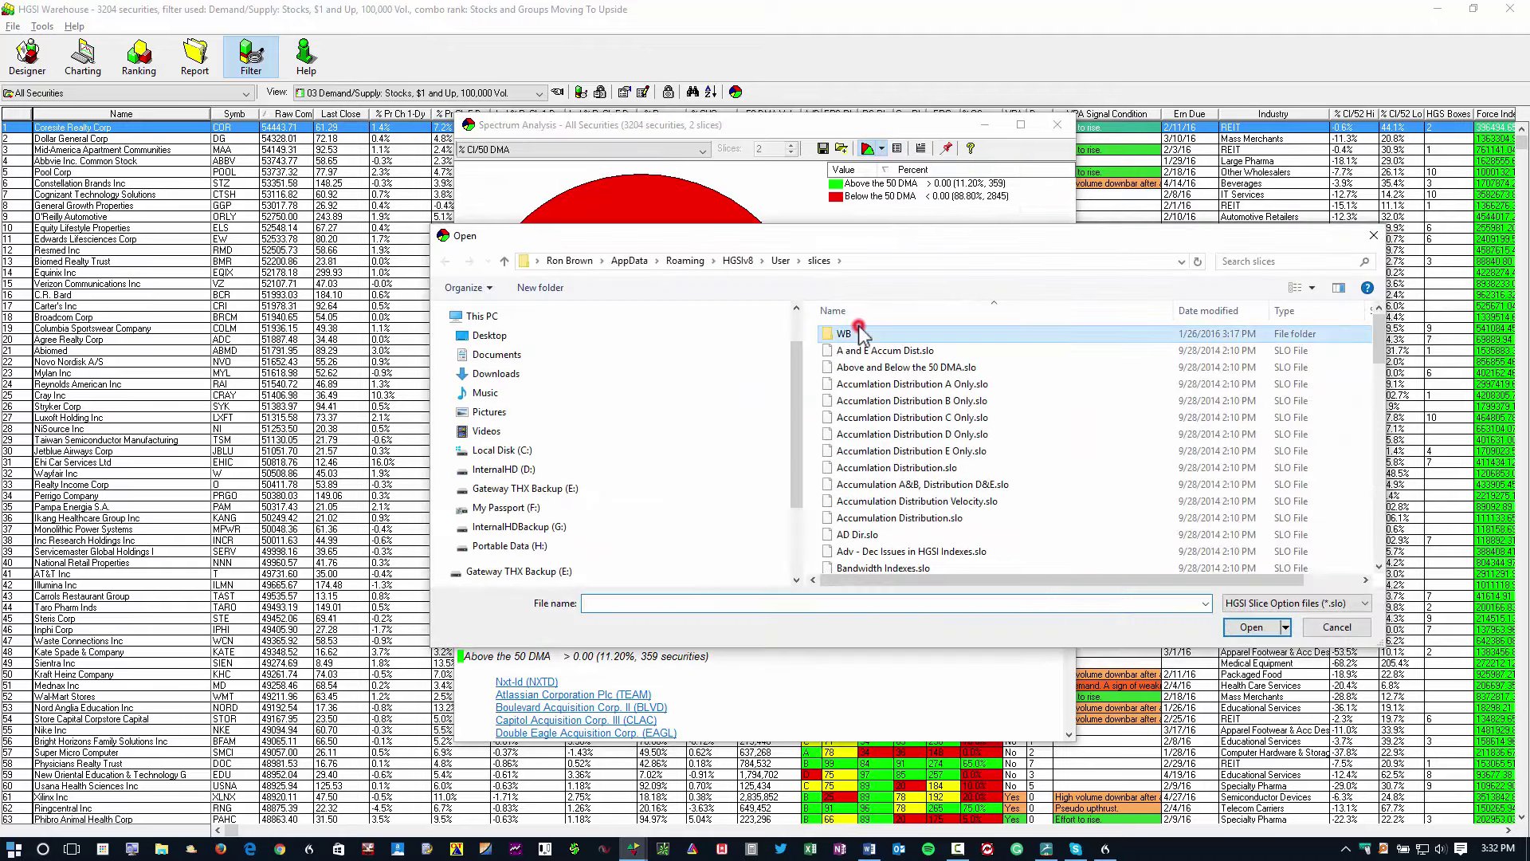
double_click(863, 333)
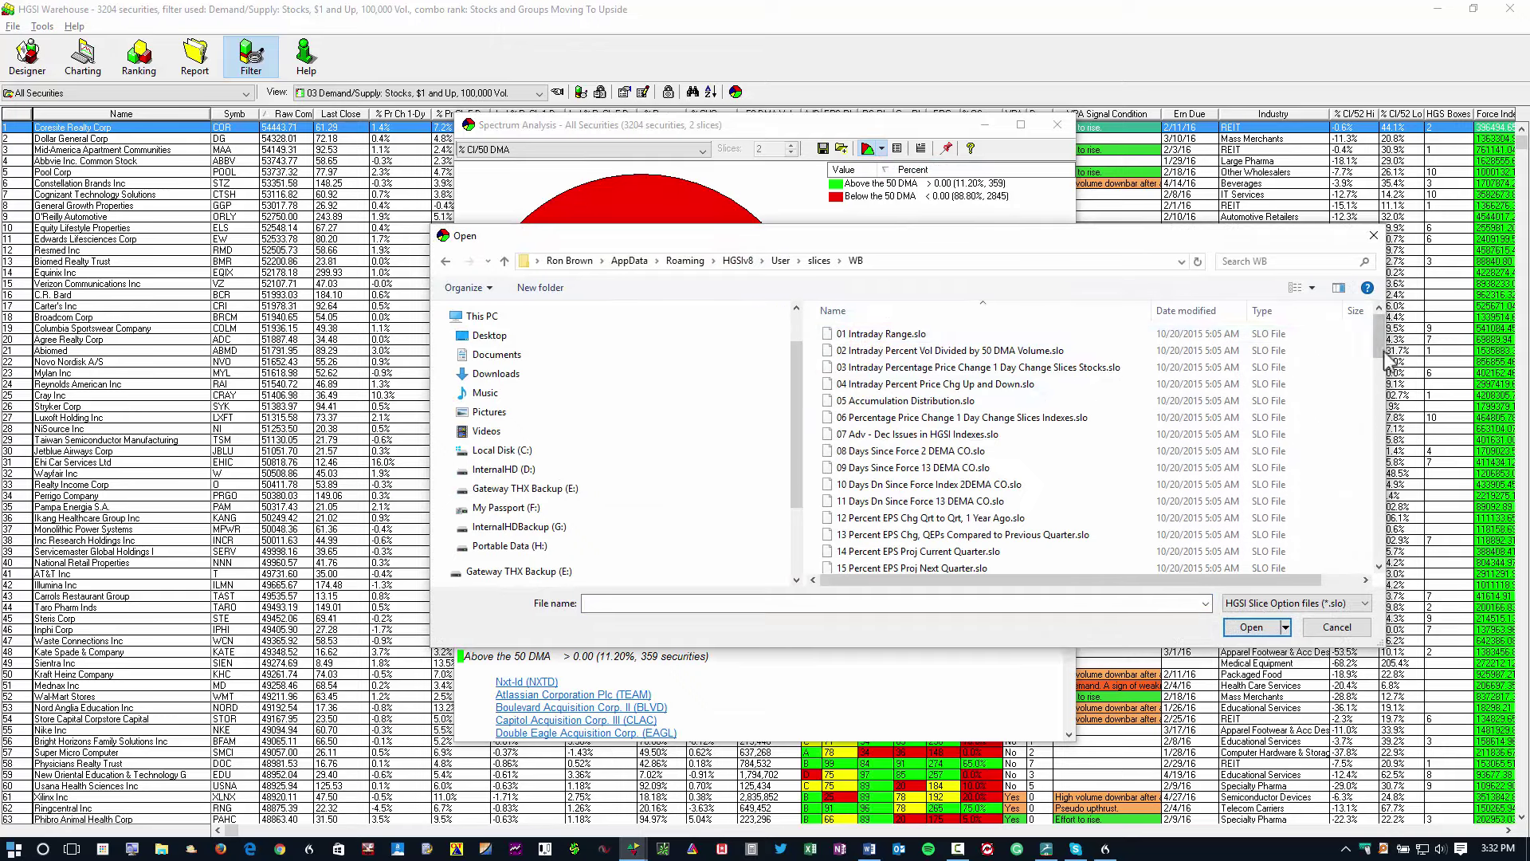
scroll(1384, 343, "down", 1)
scroll(964, 402, "up", 1)
scroll(963, 402, "down", 2)
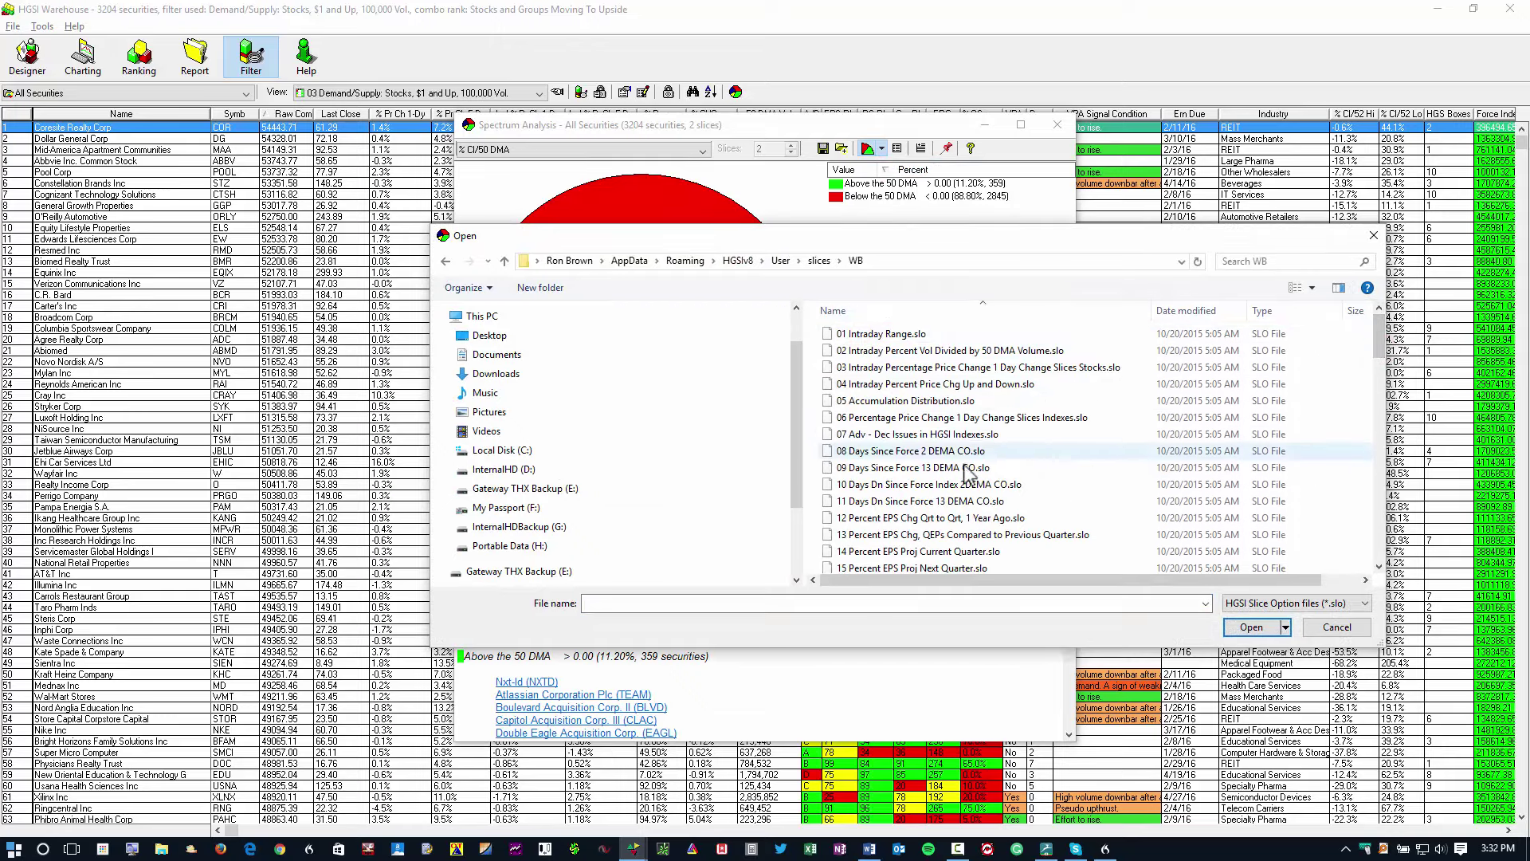
scroll(953, 410, "up", 2)
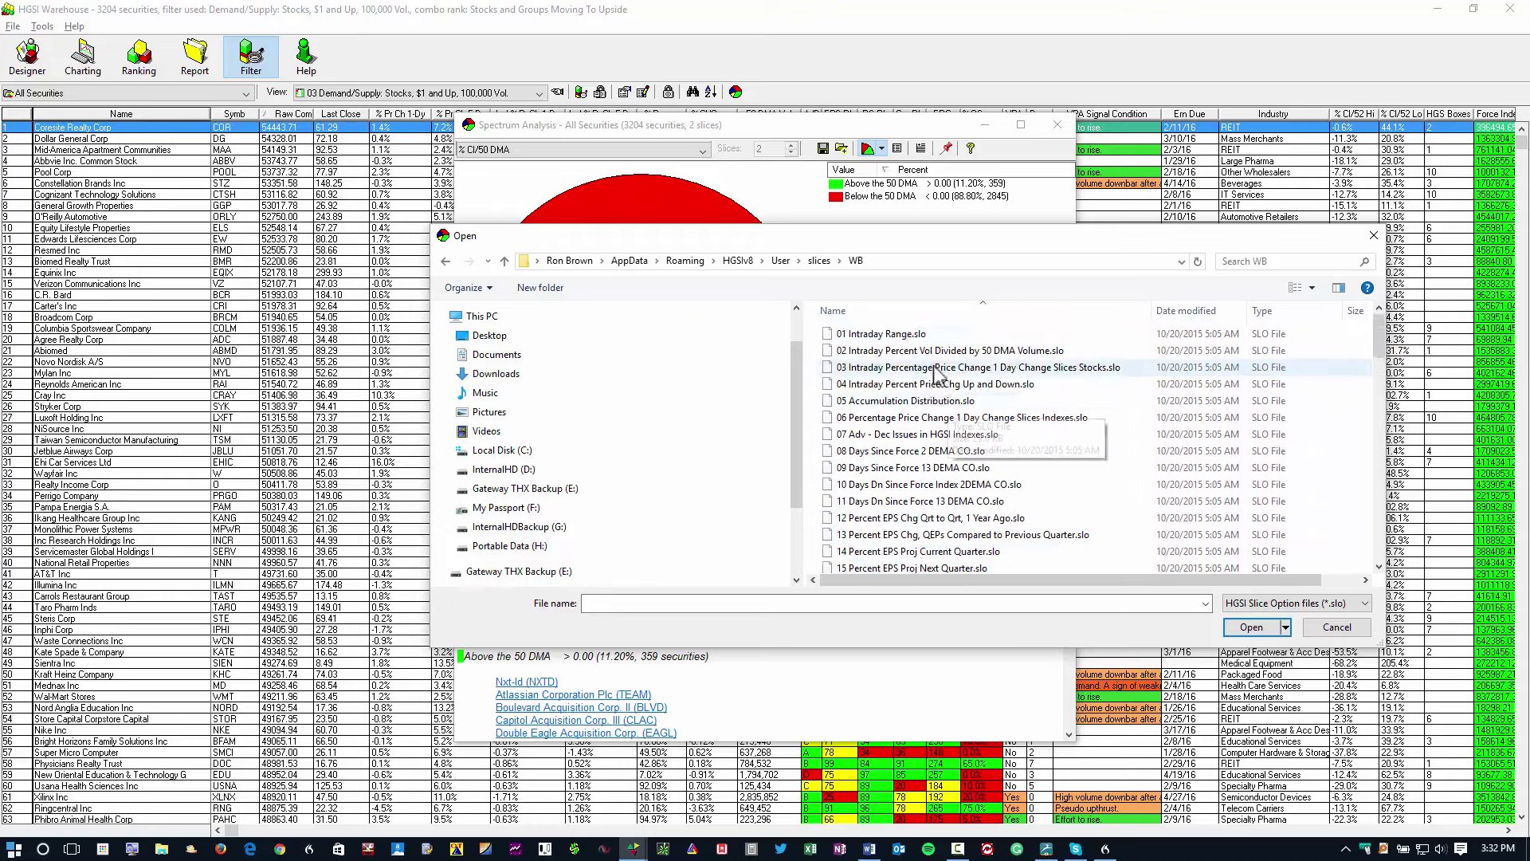
left_click(904, 334)
left_click(1250, 628)
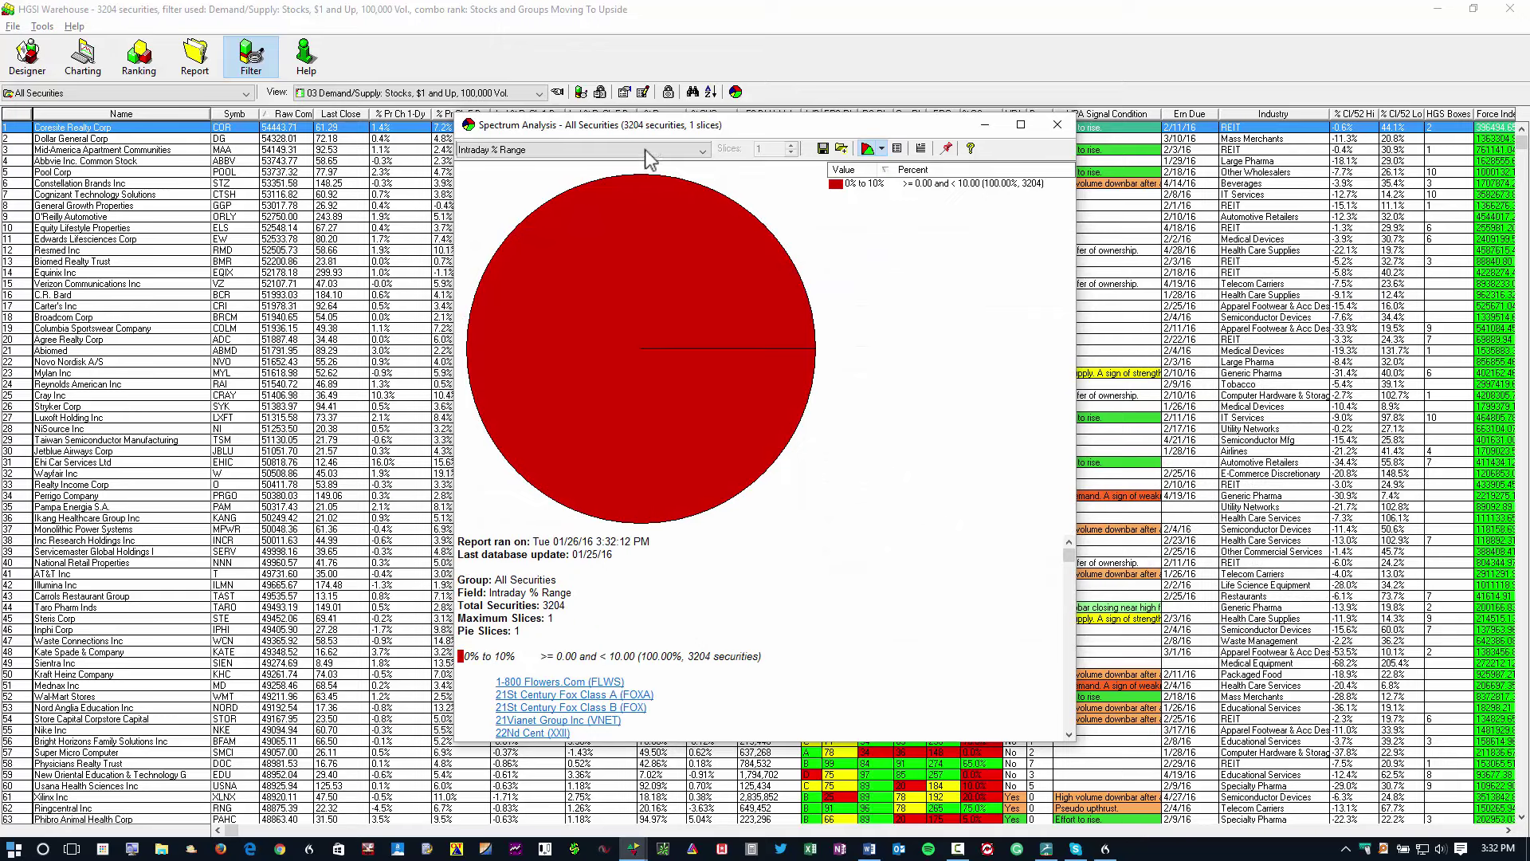
Step: Load the custom slice options file 05 Accumulation Distribution.slo and close the Spectrum Analysis
left_click(881, 148)
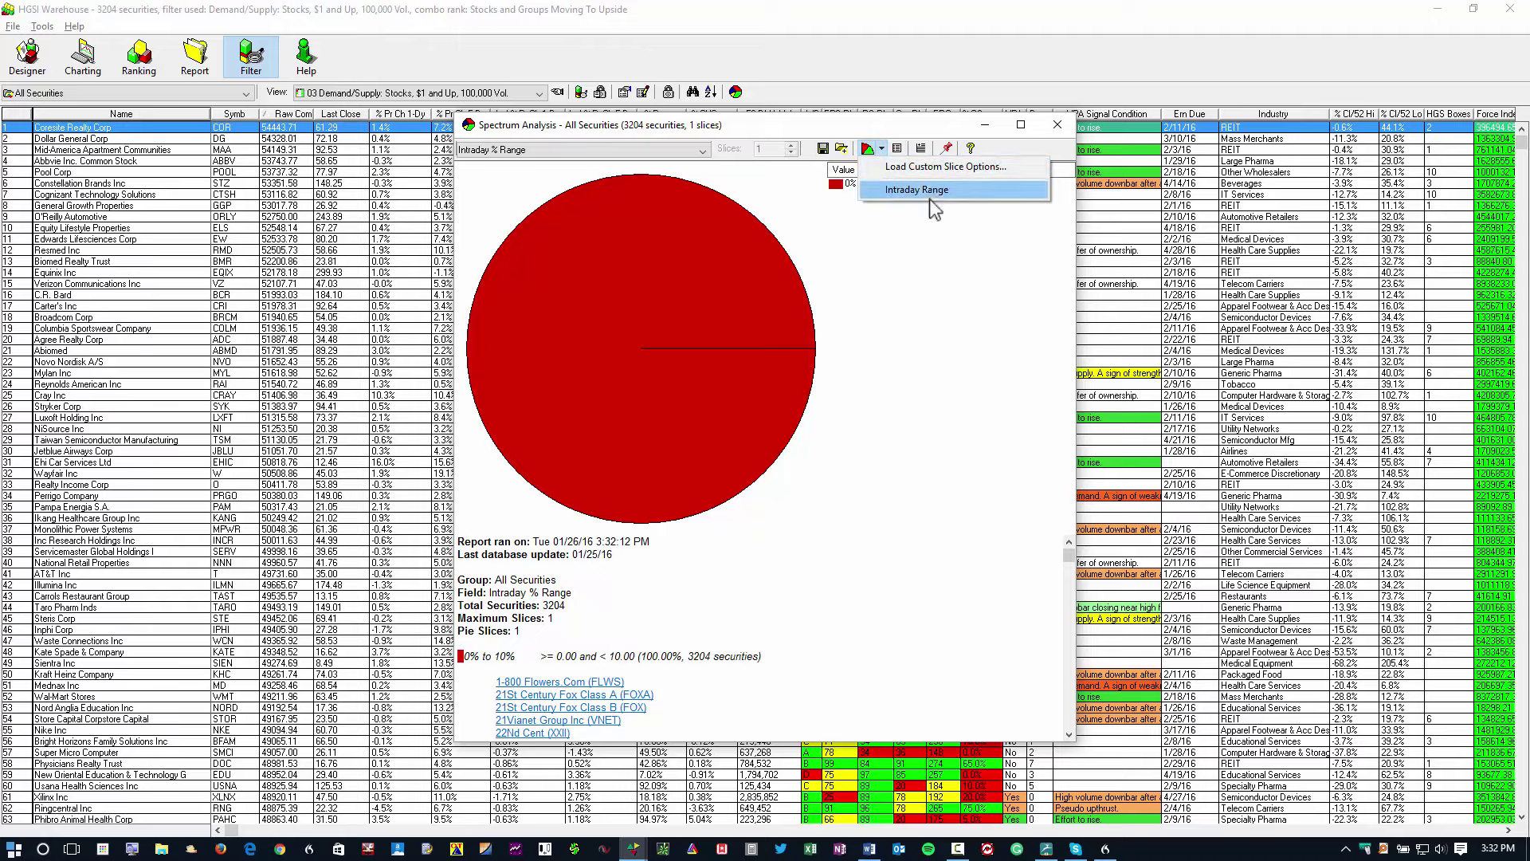
left_click(917, 168)
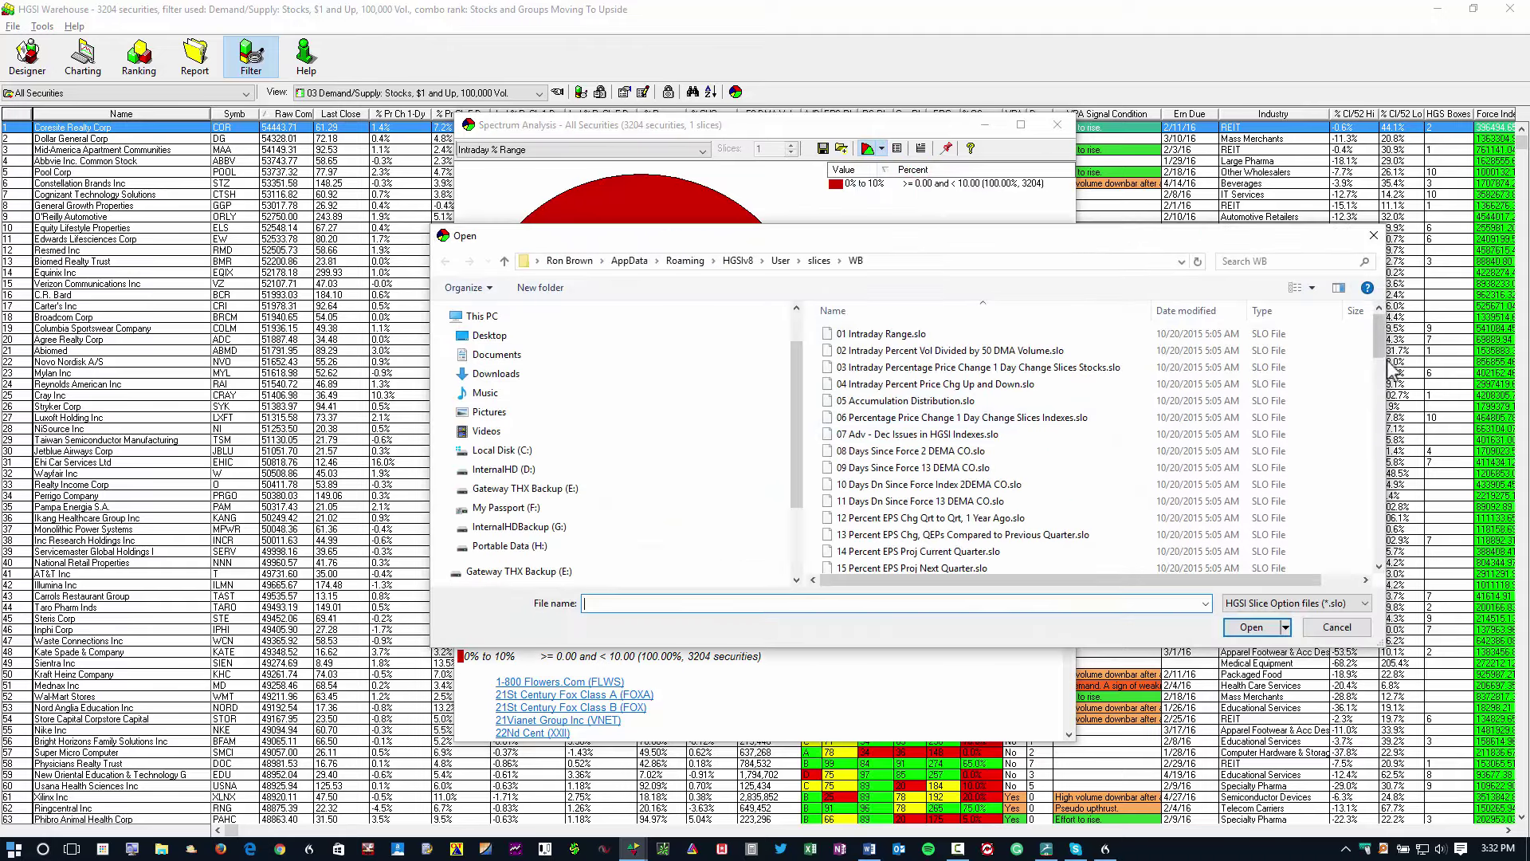
left_click(903, 403)
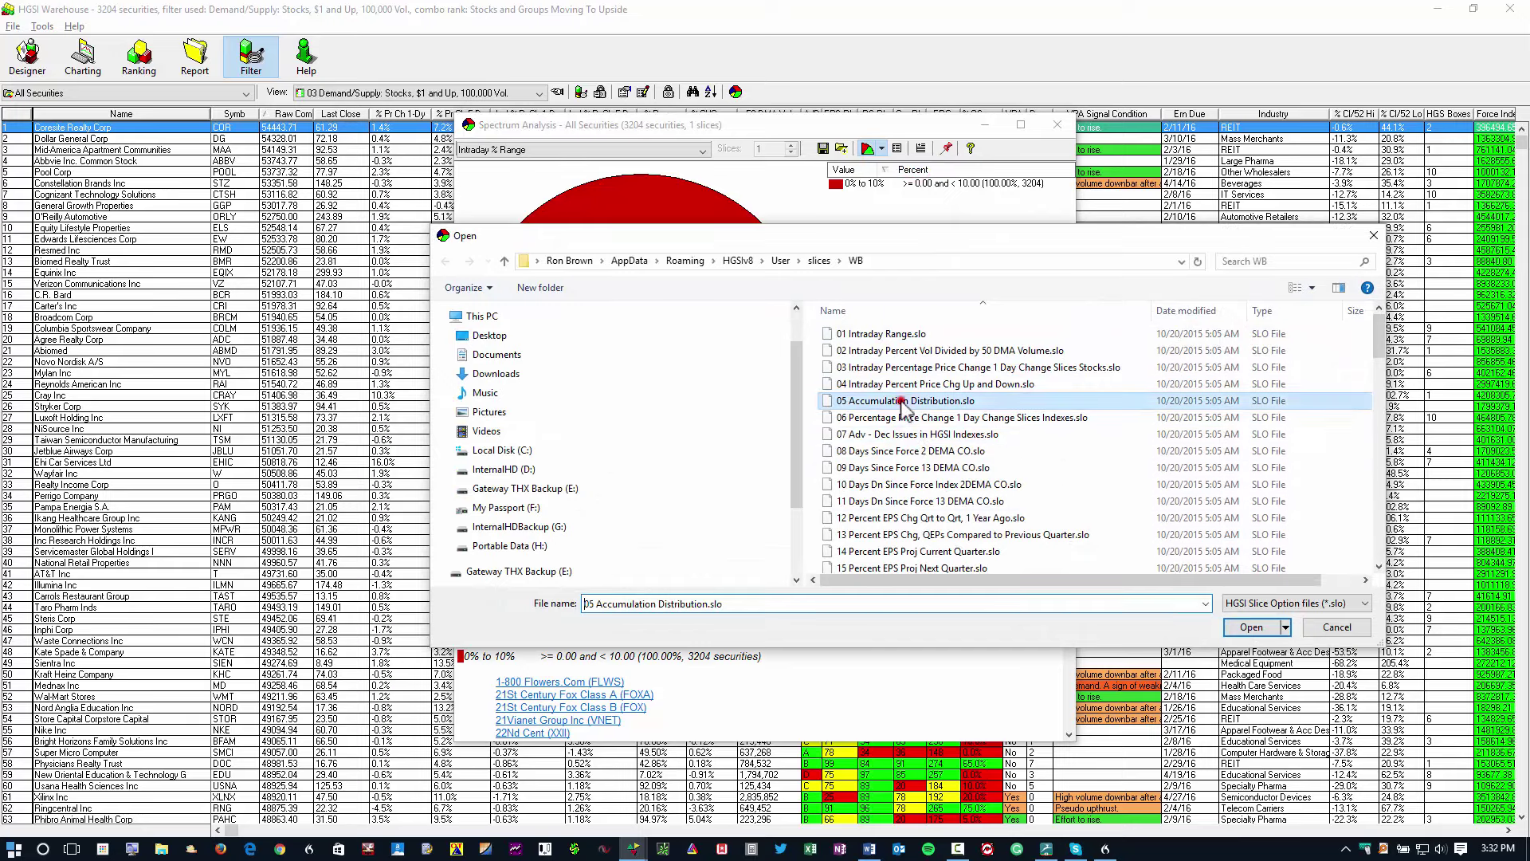
left_click(1251, 627)
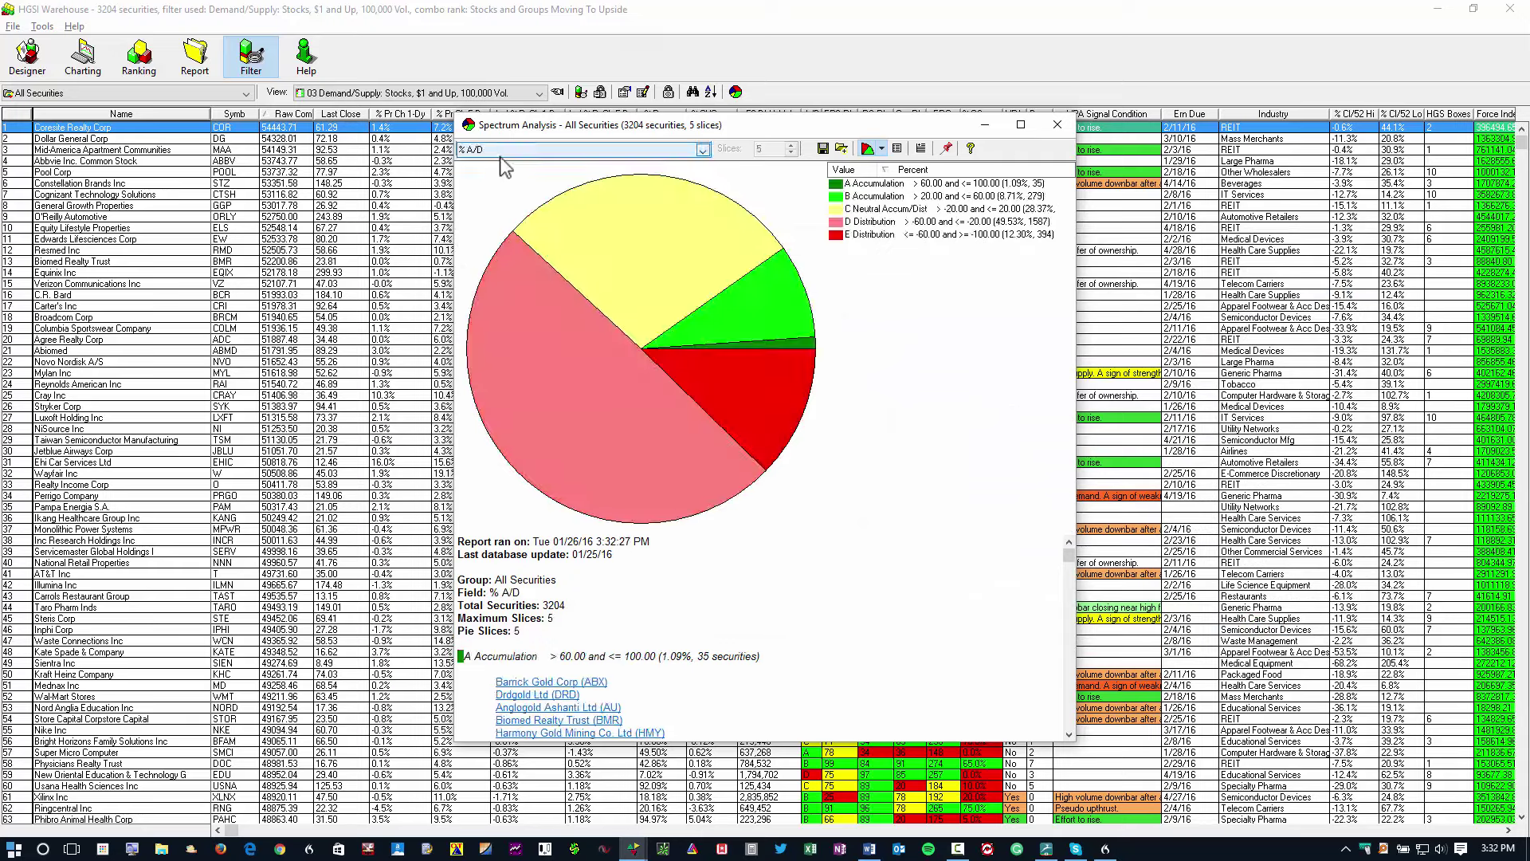
left_click(1055, 125)
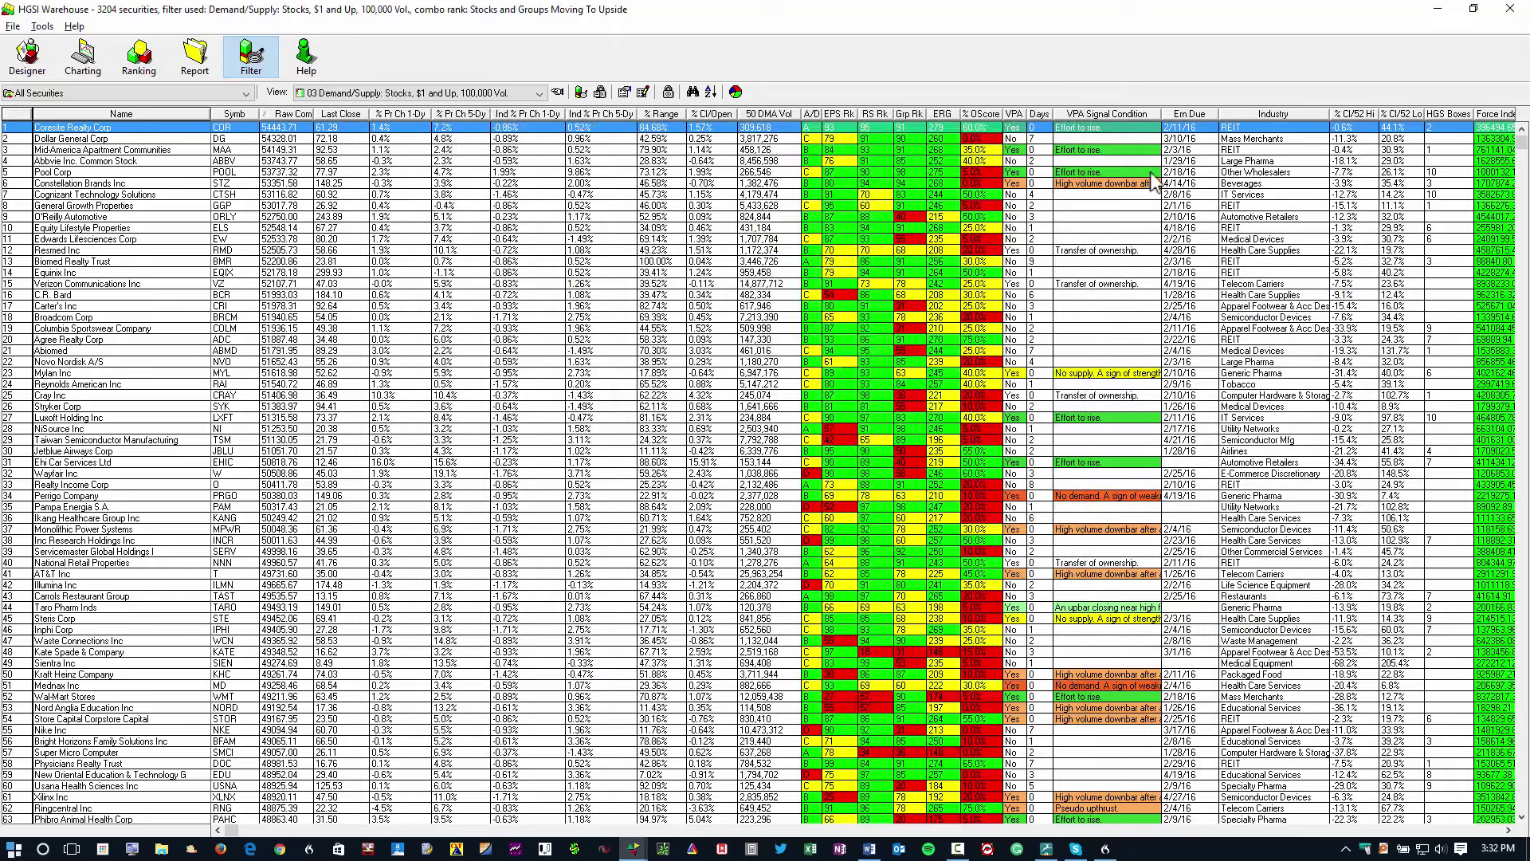
Step: Close the Warehouse and the Designer, and reopen the Warehouse in a maximized window
left_click(1506, 11)
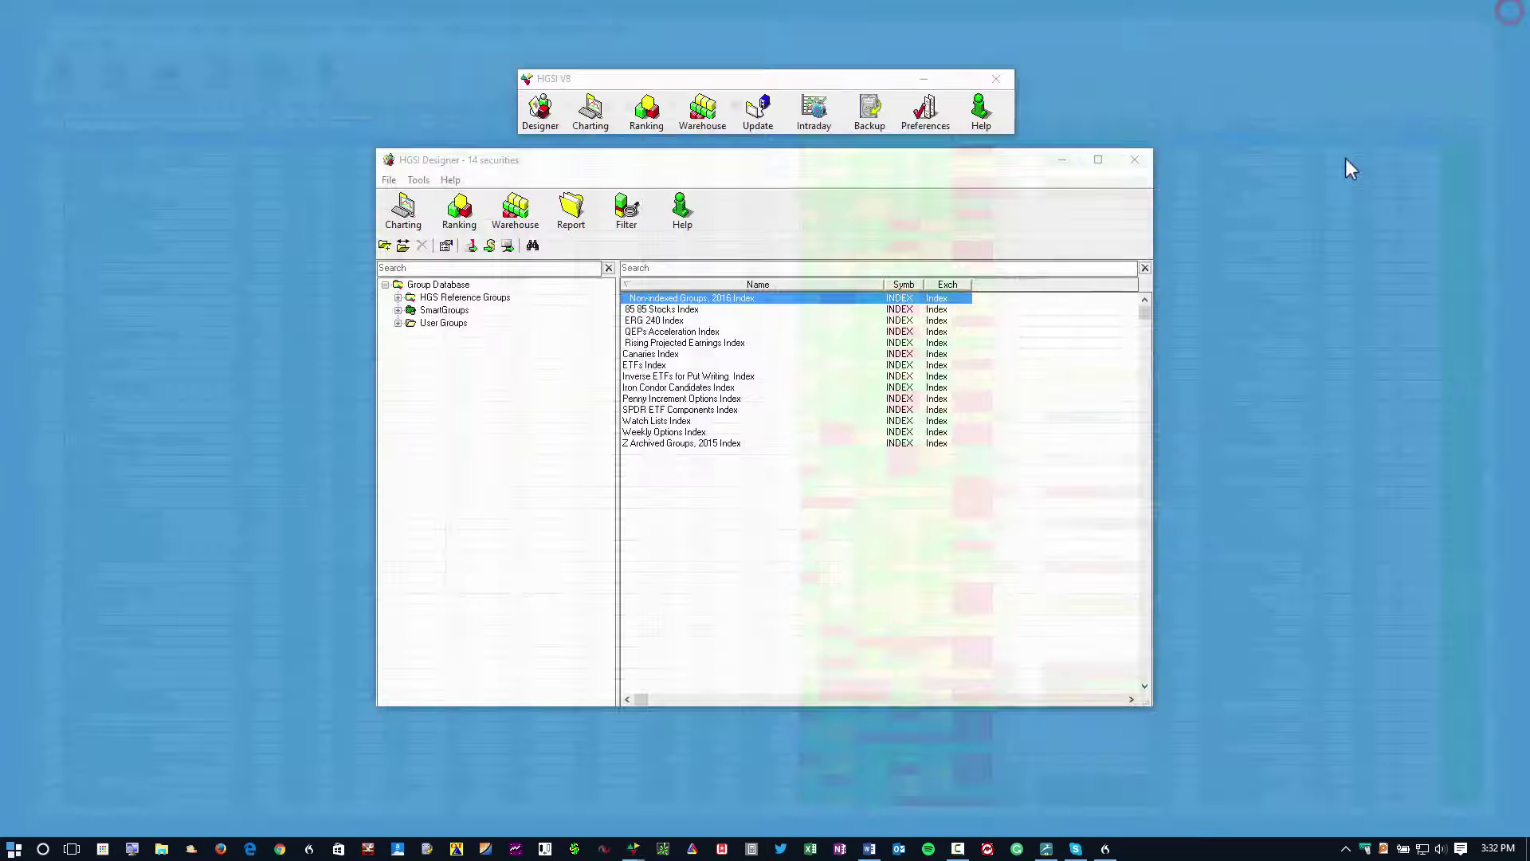
left_click(1144, 163)
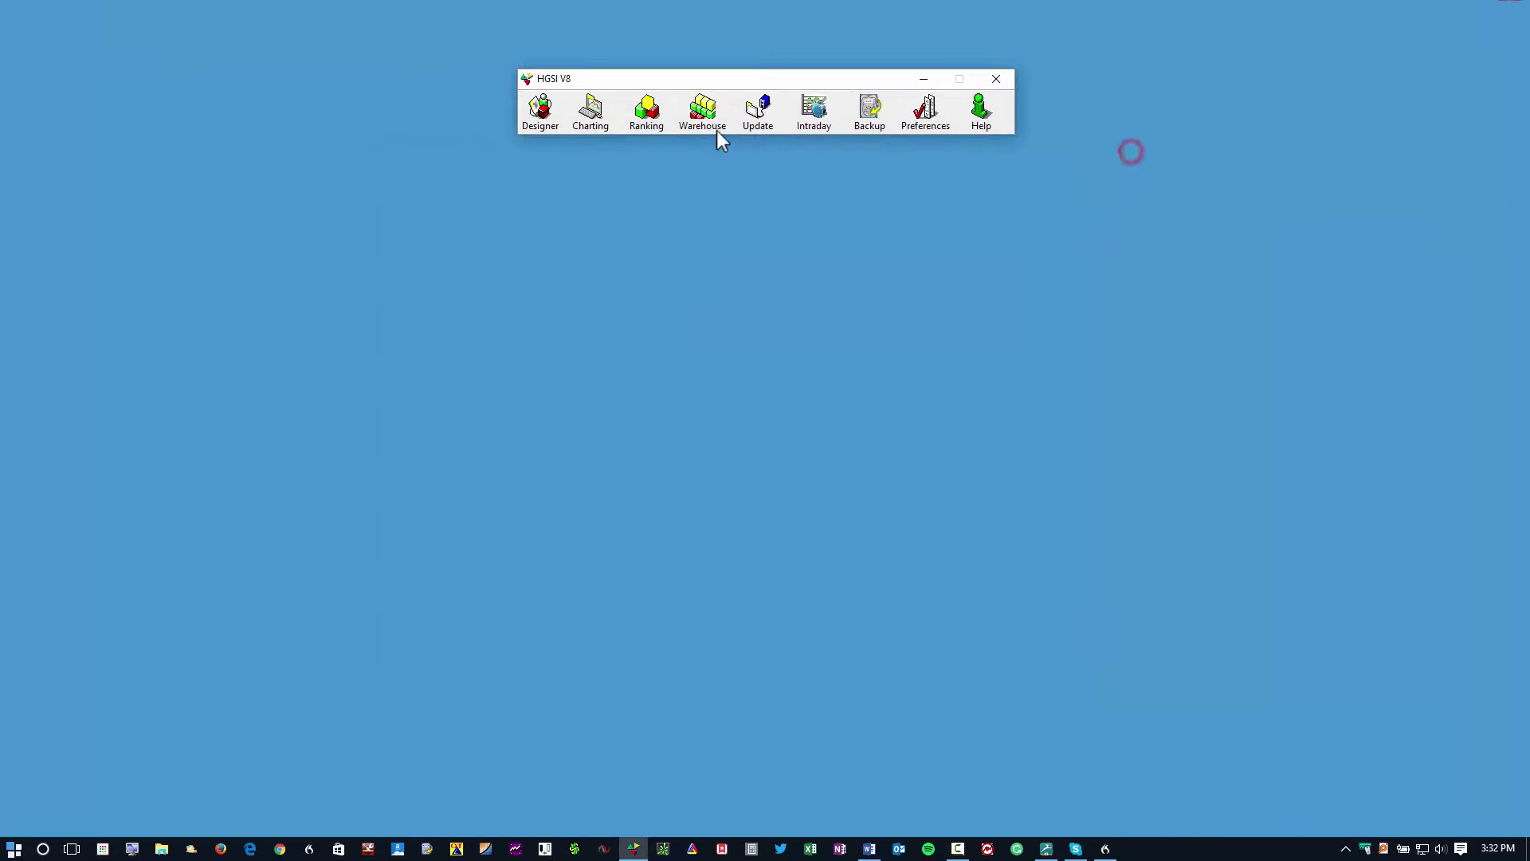
left_click(716, 131)
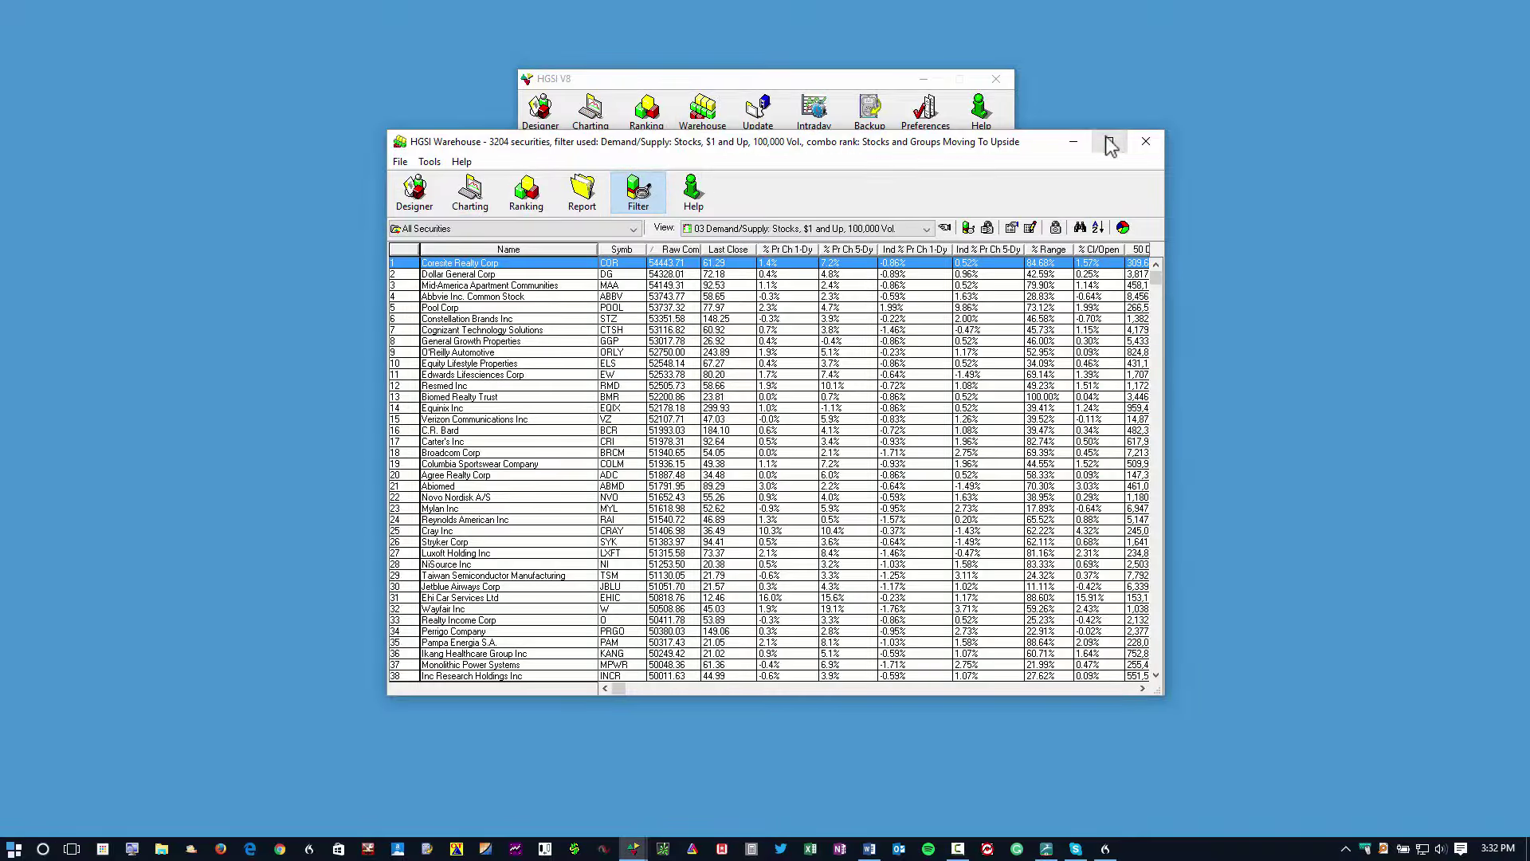
left_click(1109, 143)
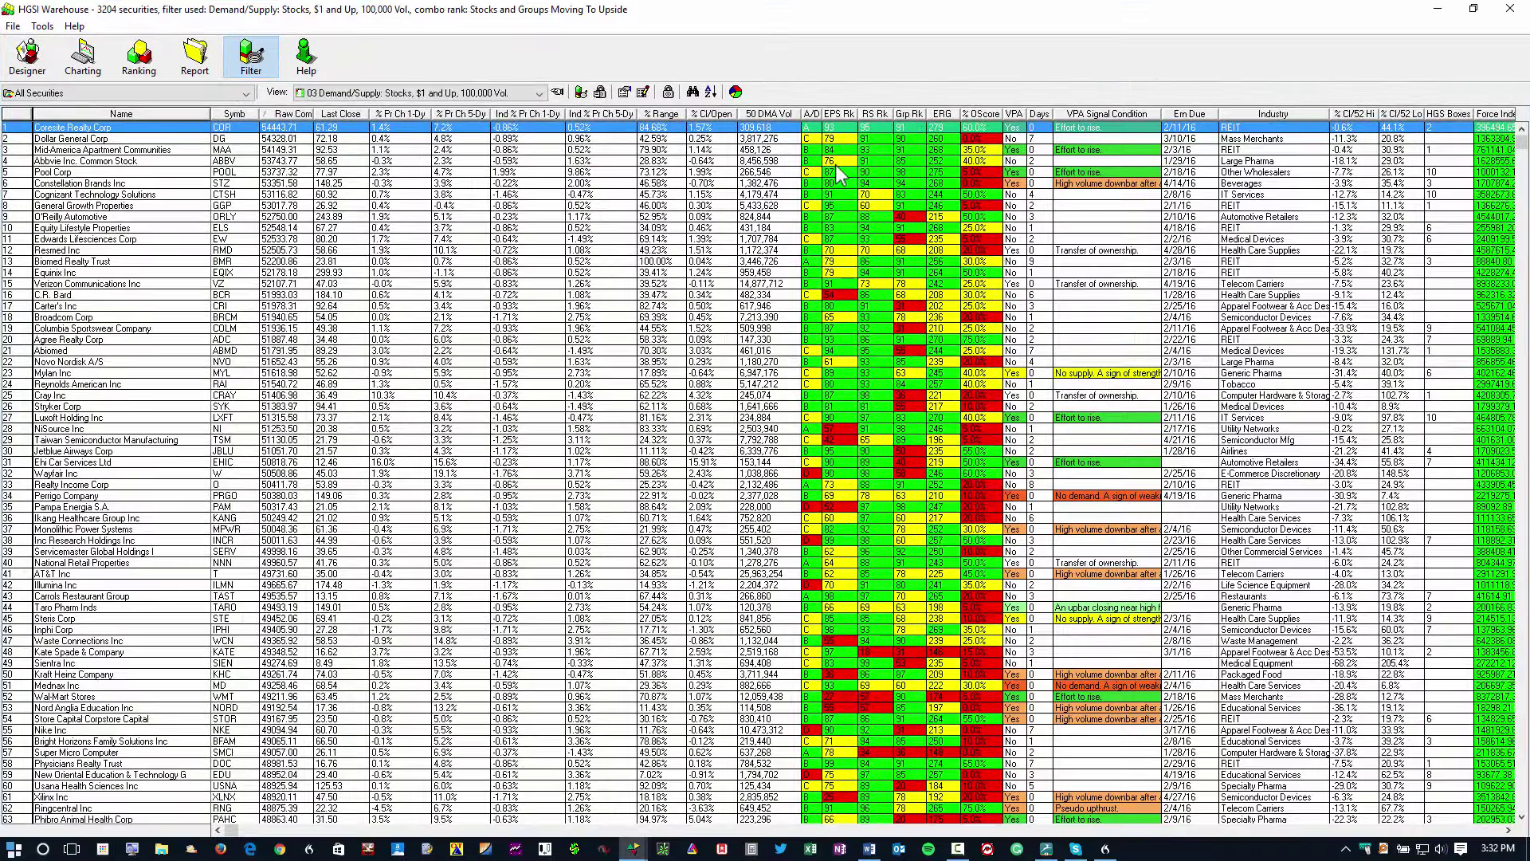
Step: Open the chart for Mid-America Apartment Communities from the Warehouse and bring up its Quick Pick Charting Views list
left_click(839, 151)
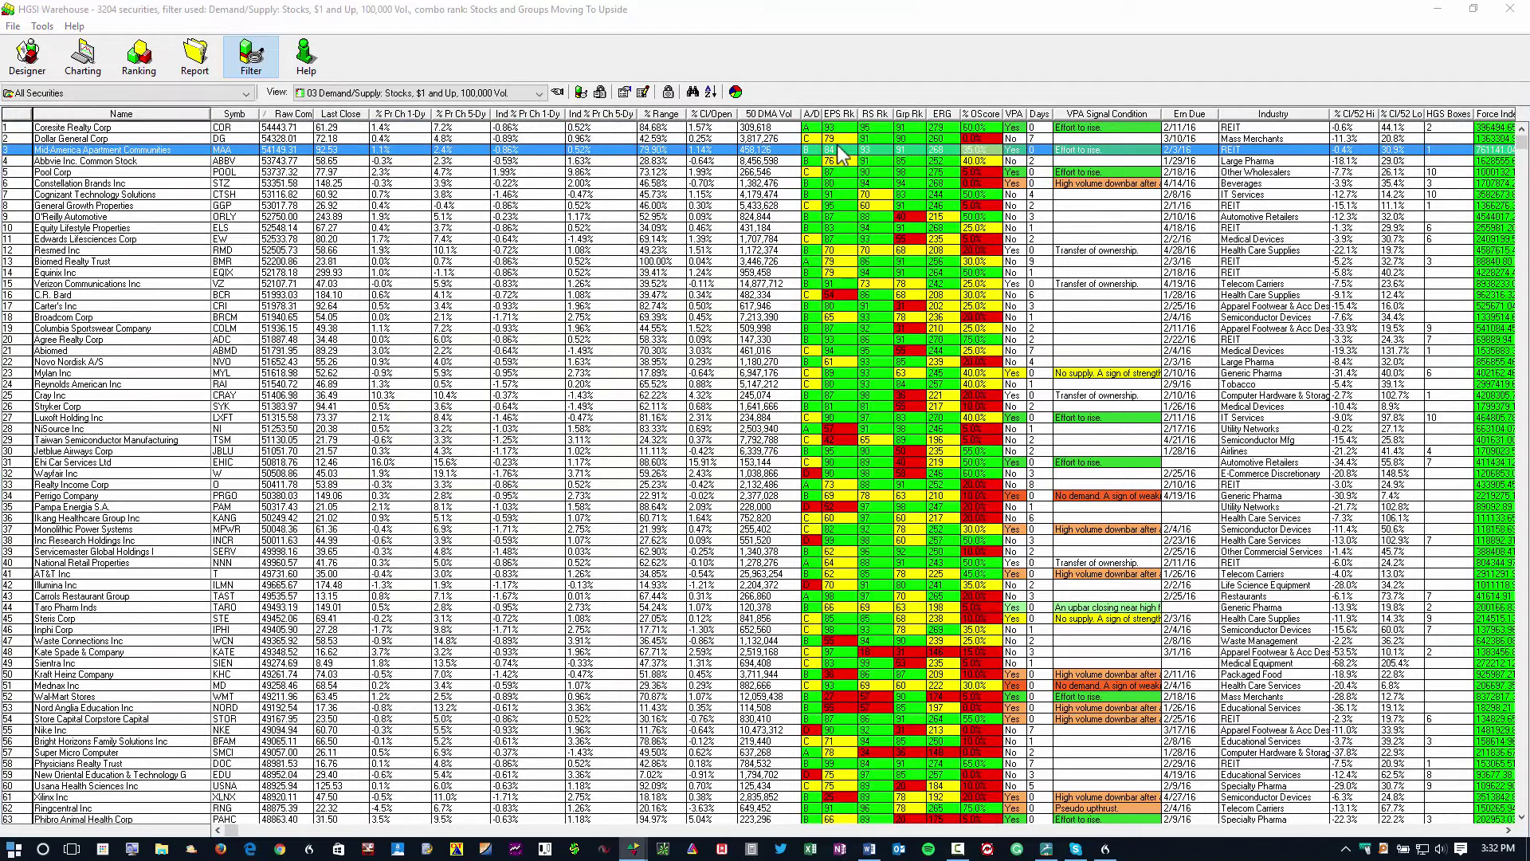
double_click(841, 154)
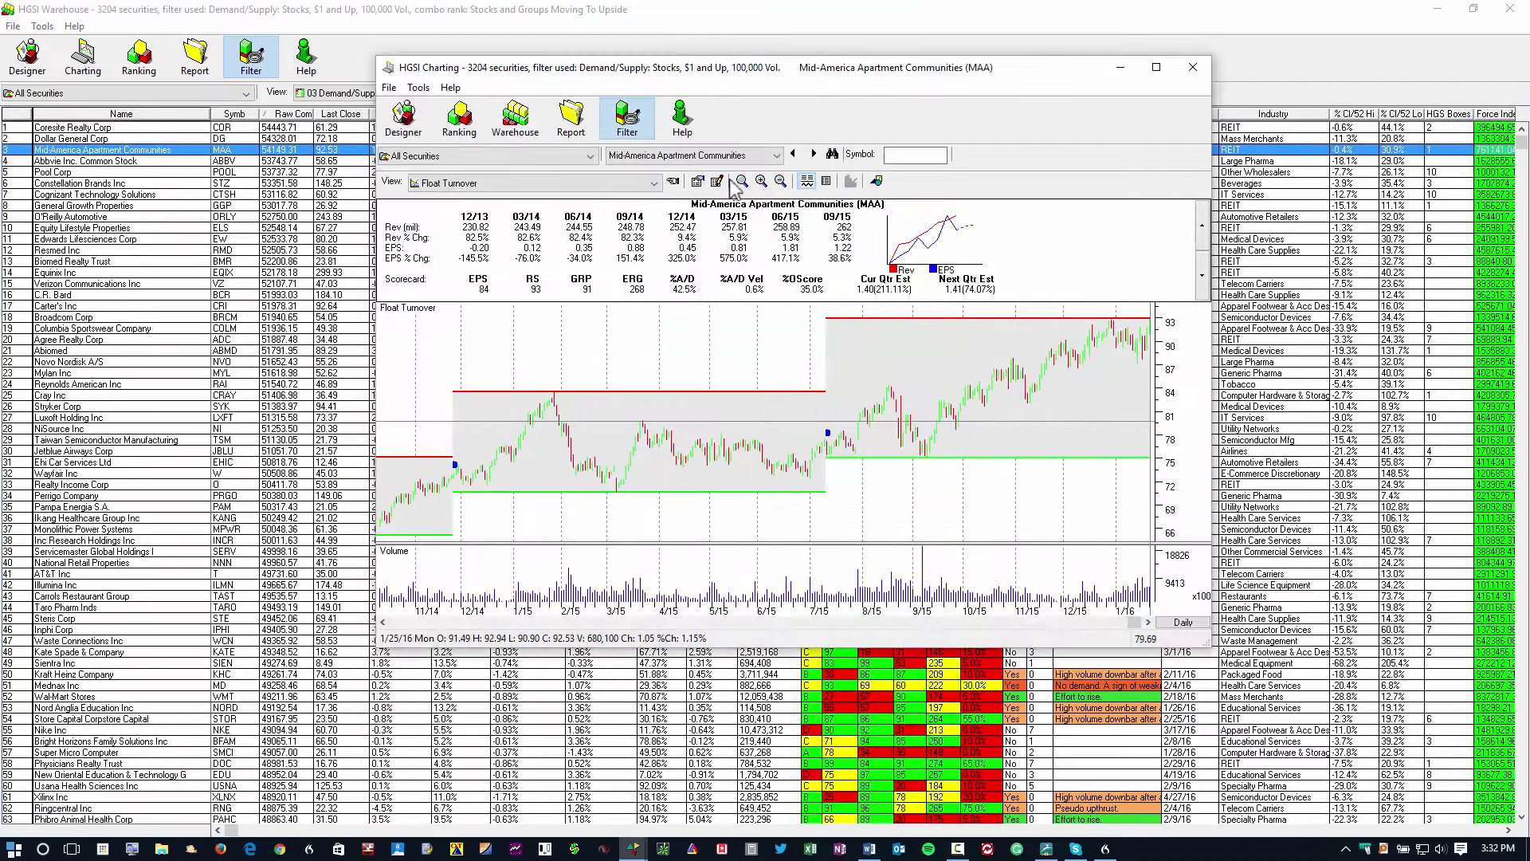
left_click(673, 181)
left_click_drag(813, 510, 1104, 701)
left_click_drag(1102, 466, 1070, 384)
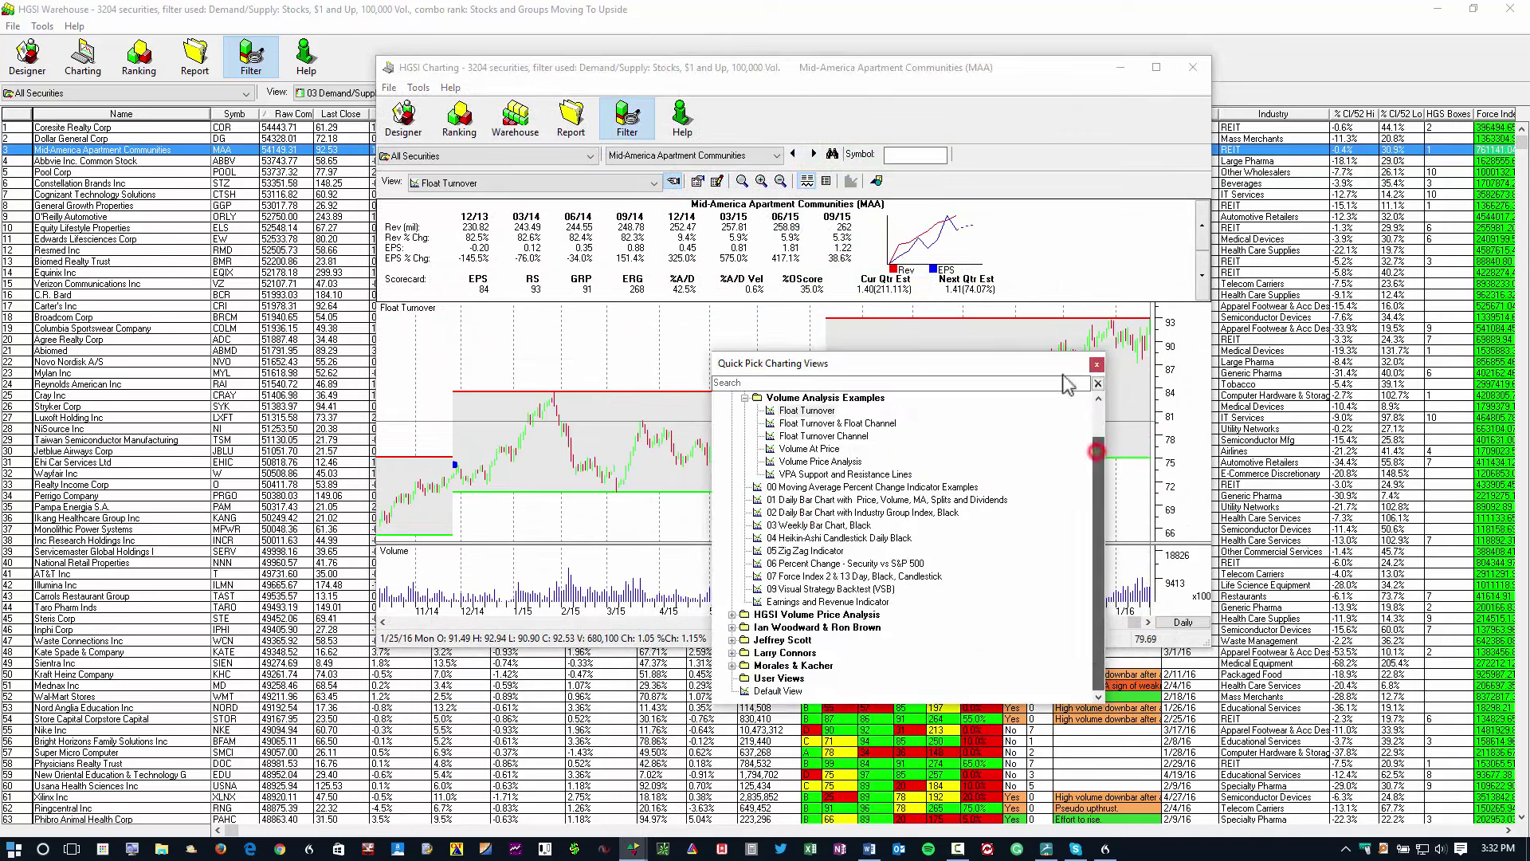
Step: Apply the charting view 13 RS vs NASDAQ, SPX and Group & Current Group, VPA from HGSI Volume Price Analysis' 00 Favorite VPA Charts
left_click(745, 436)
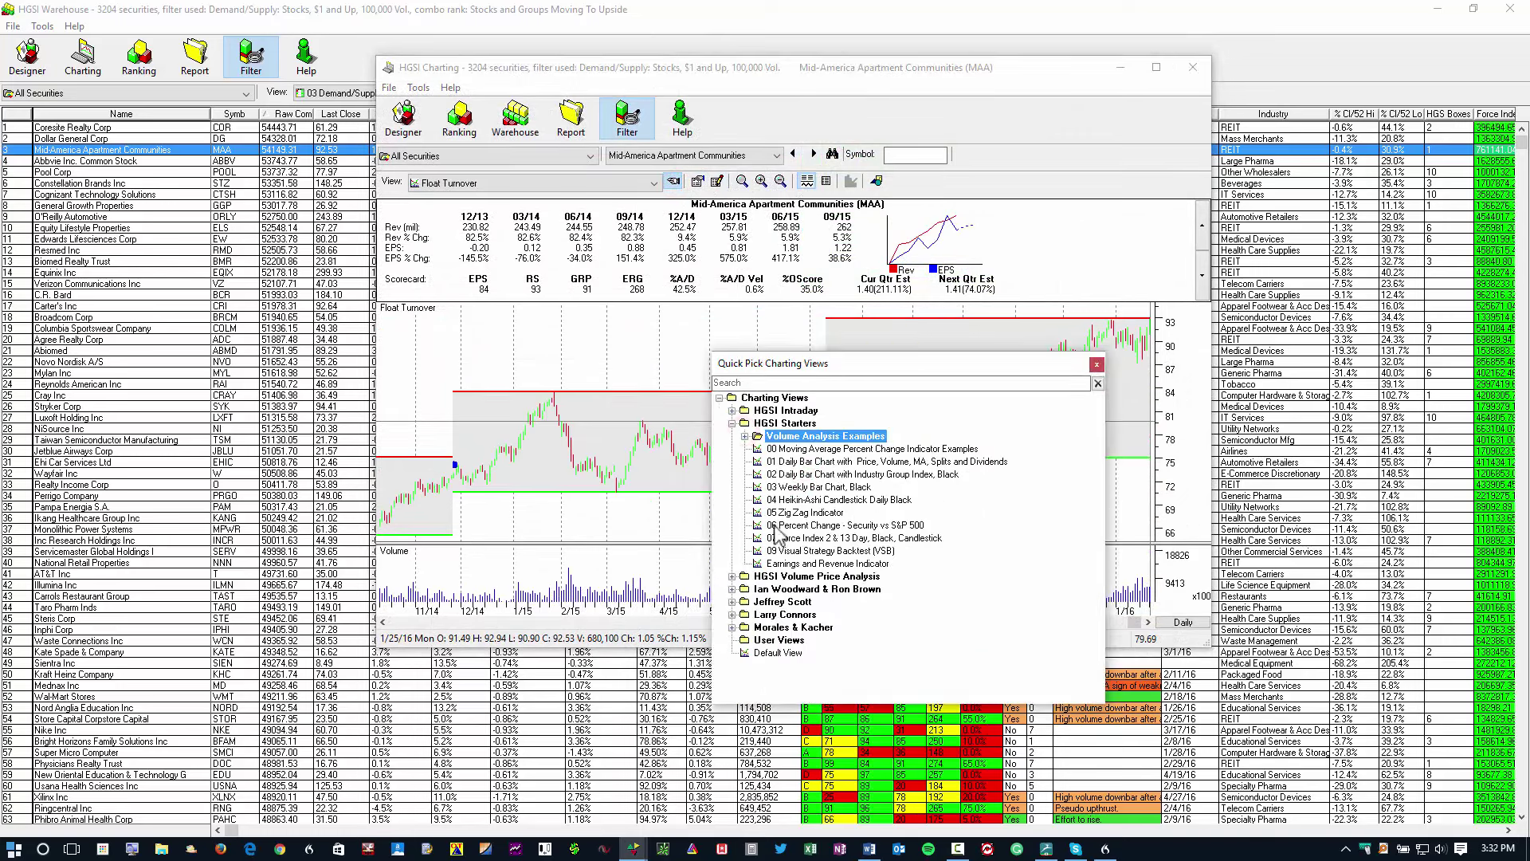
left_click(733, 423)
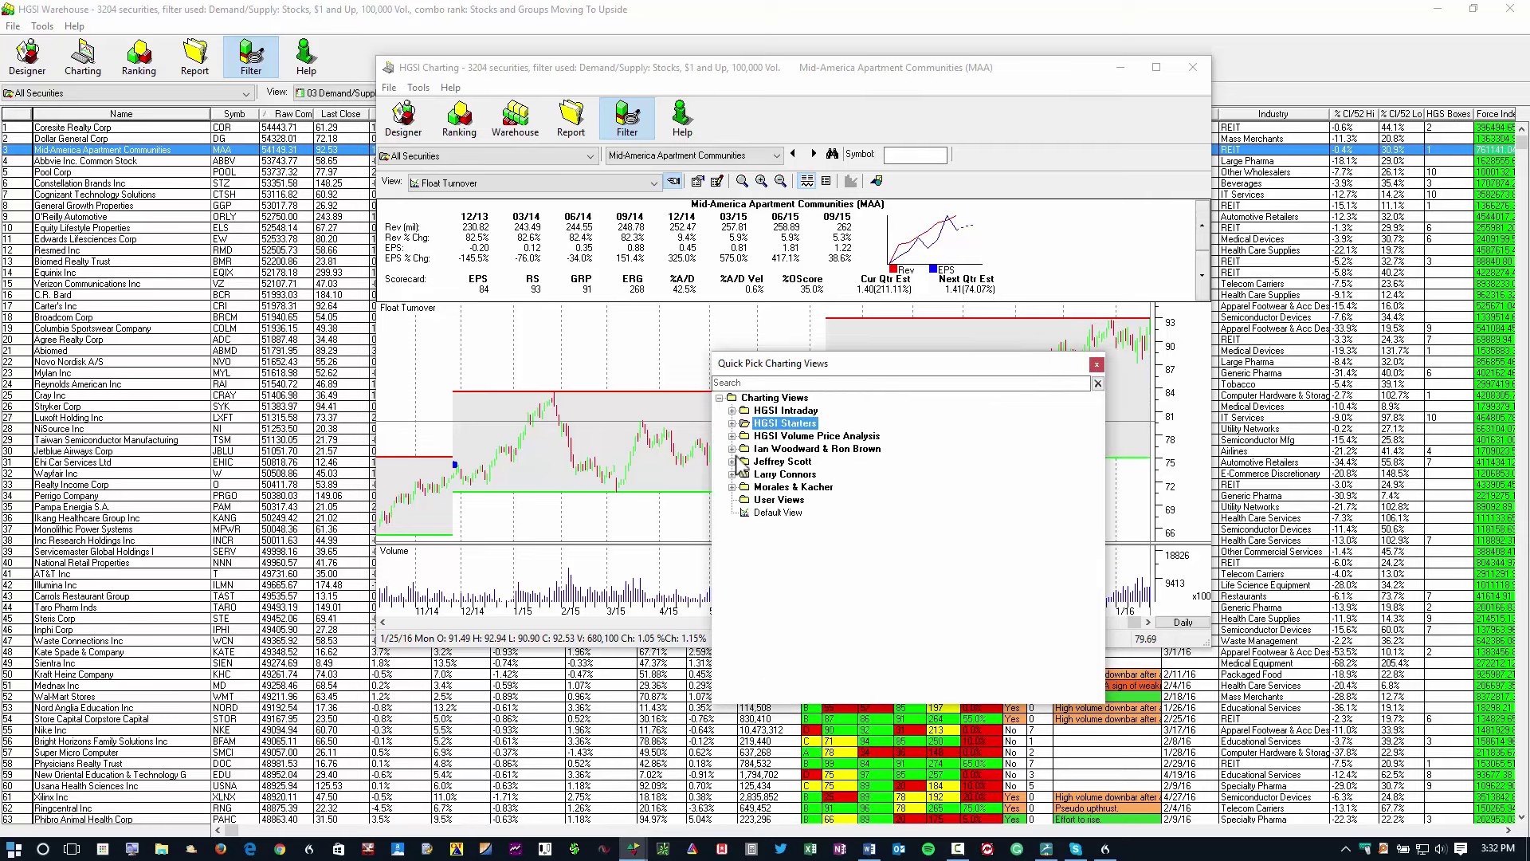
left_click(732, 437)
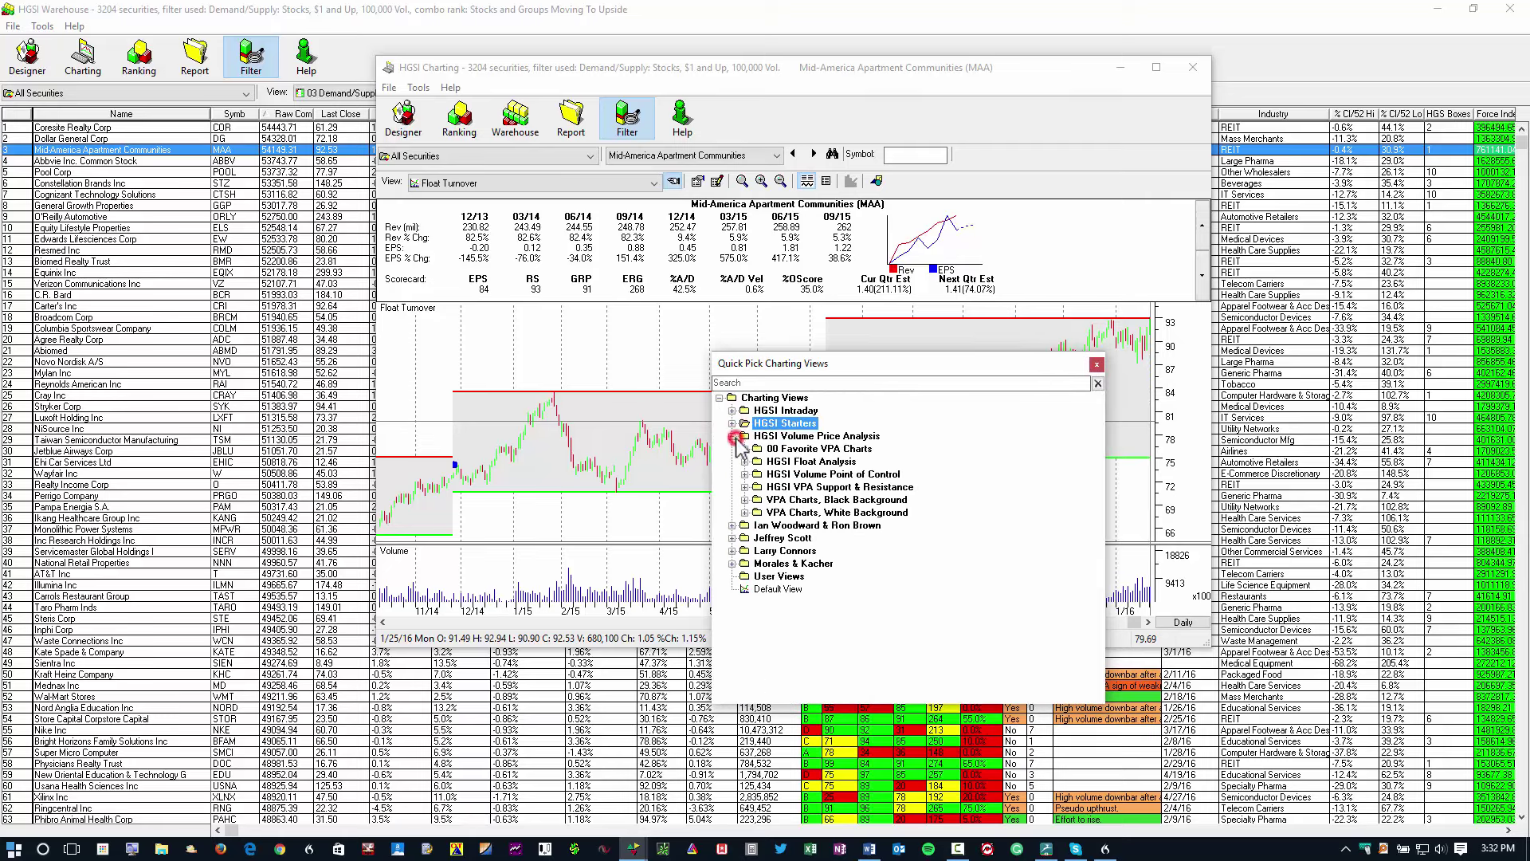
left_click(745, 448)
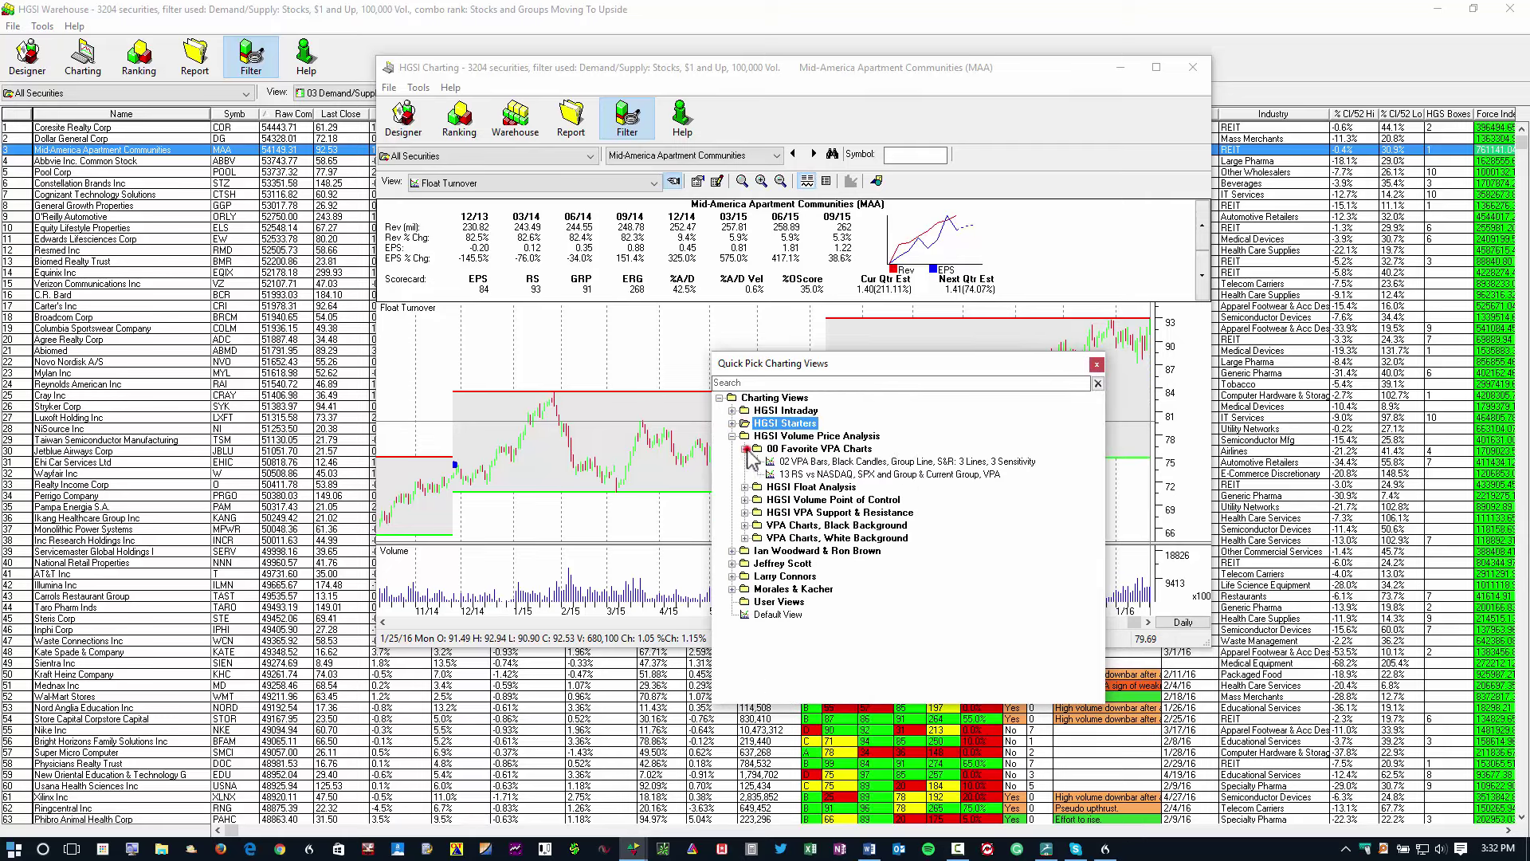
left_click(801, 474)
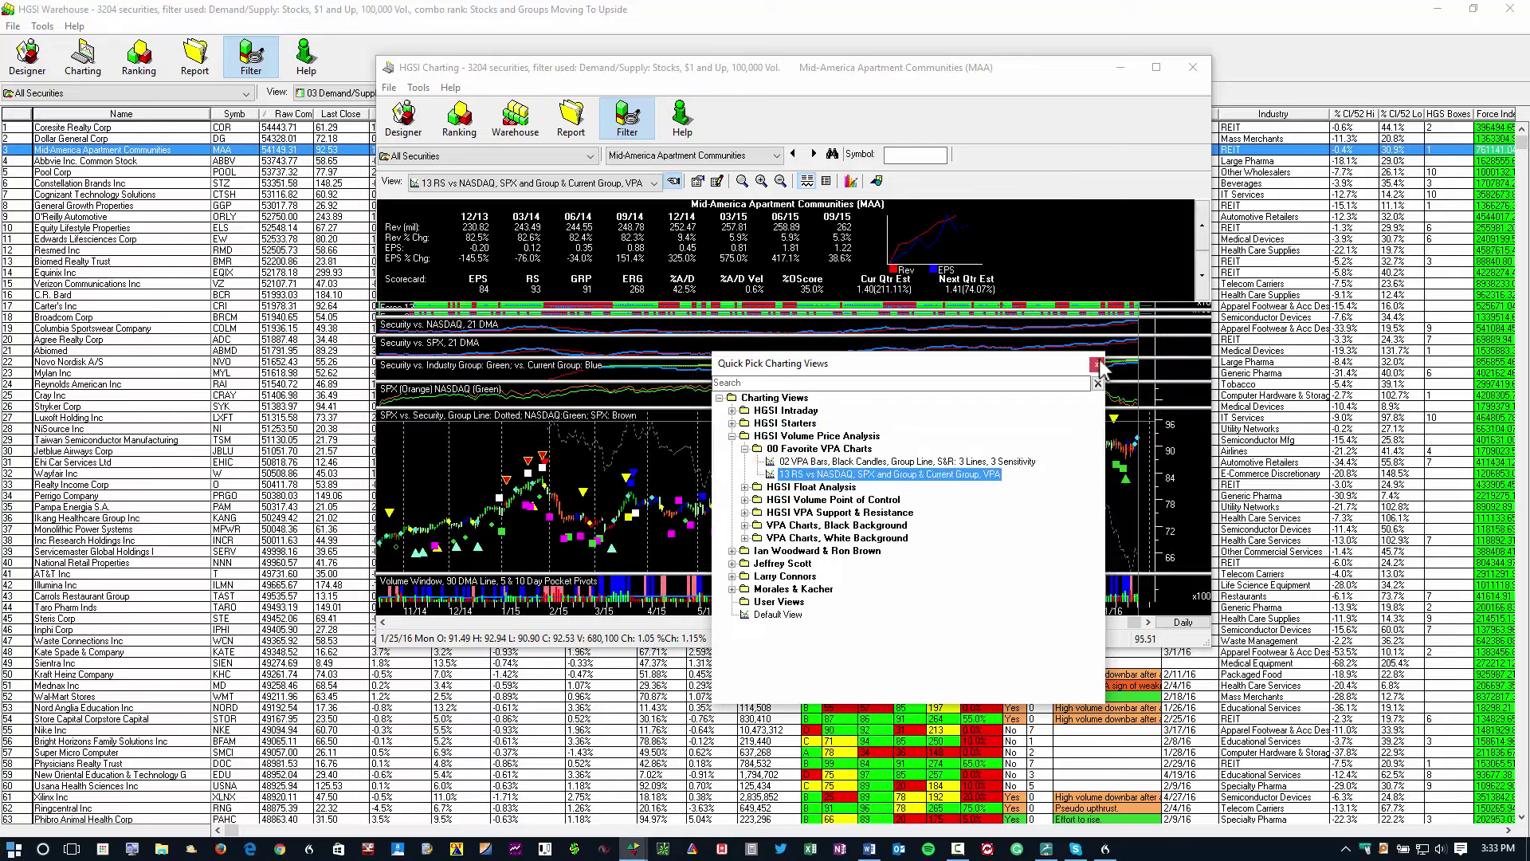
left_click(1096, 364)
Step: Maximize the Mid-America Apartment Communities chart without the fundamental panel and set it to Medium Zoom
left_click(1156, 68)
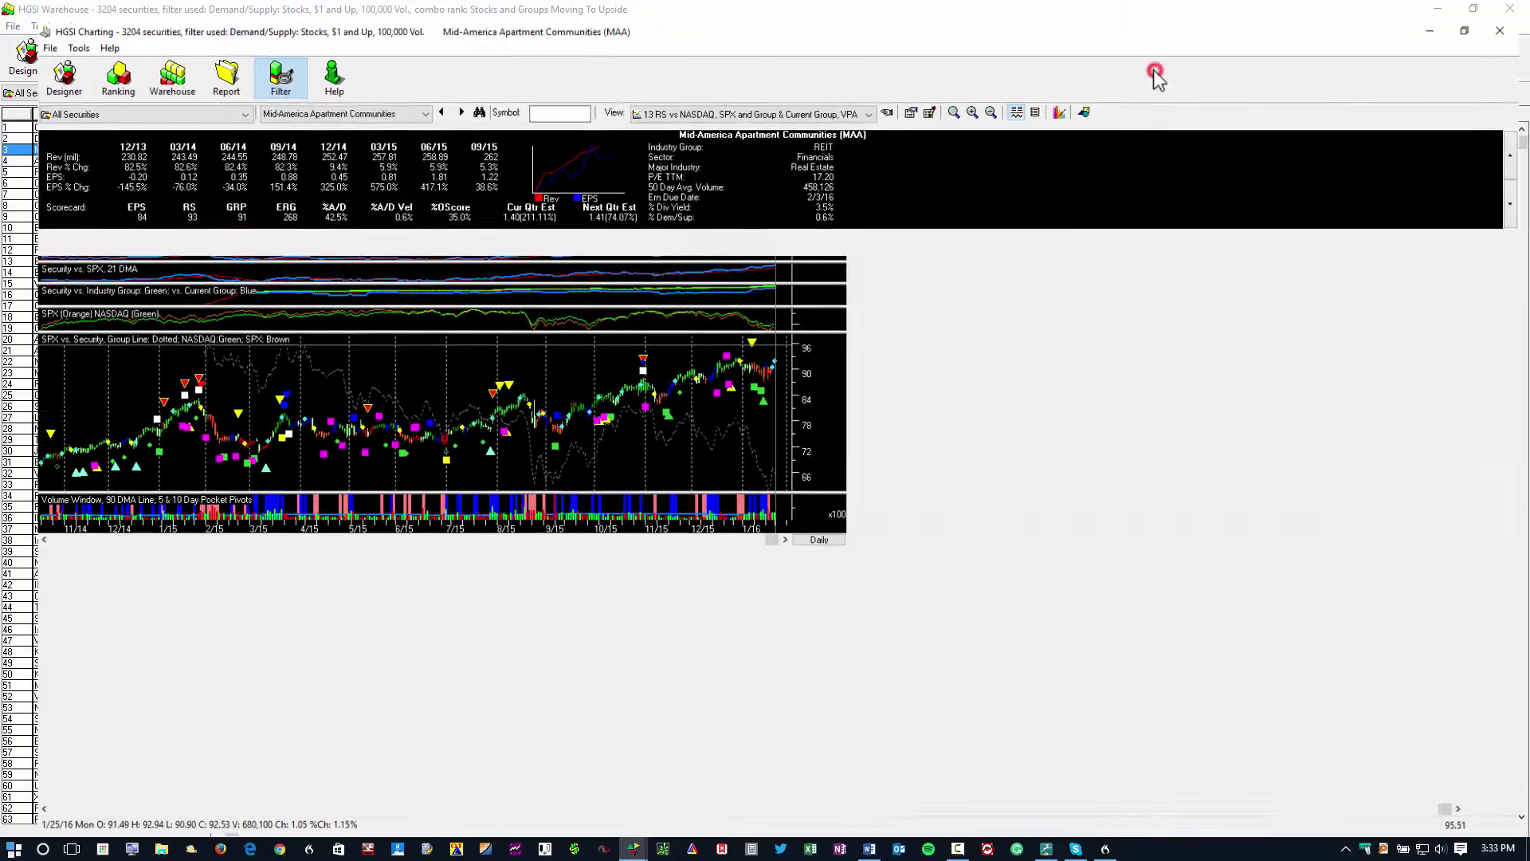
left_click(1010, 93)
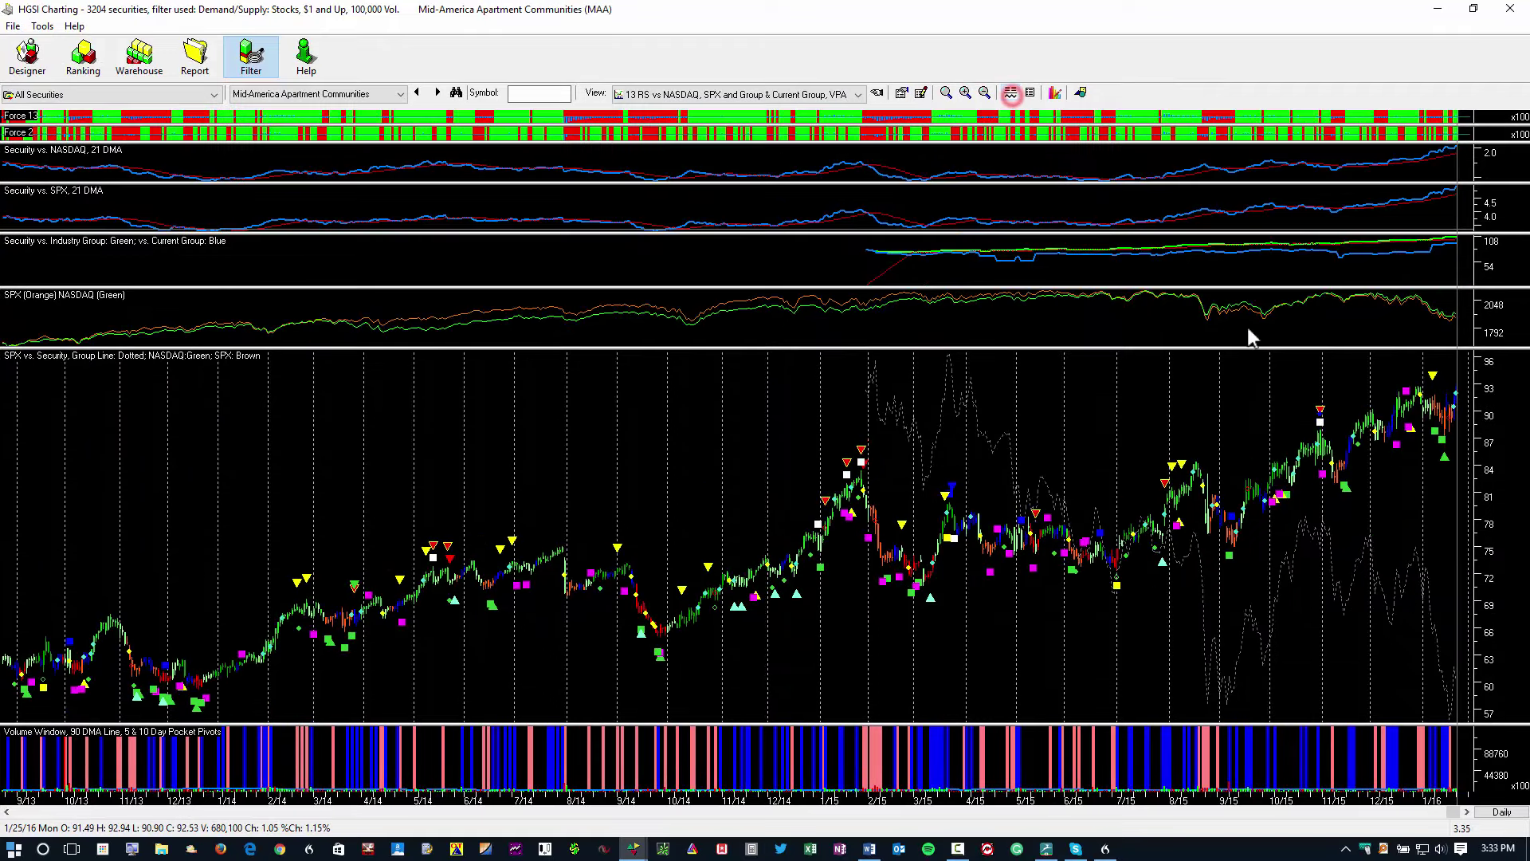
right_click(905, 348)
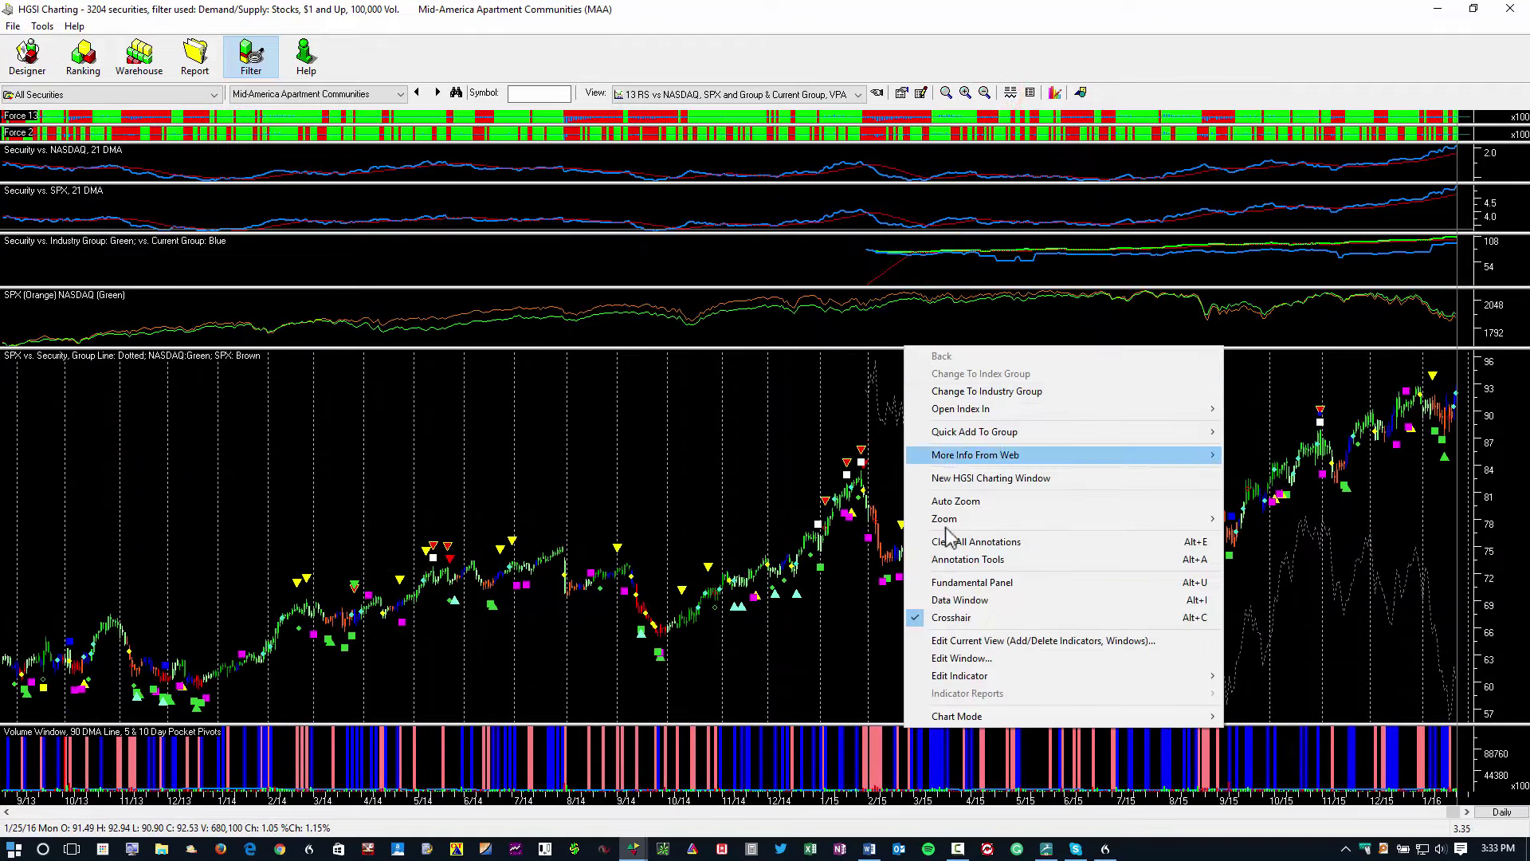
mouse_move(948, 523)
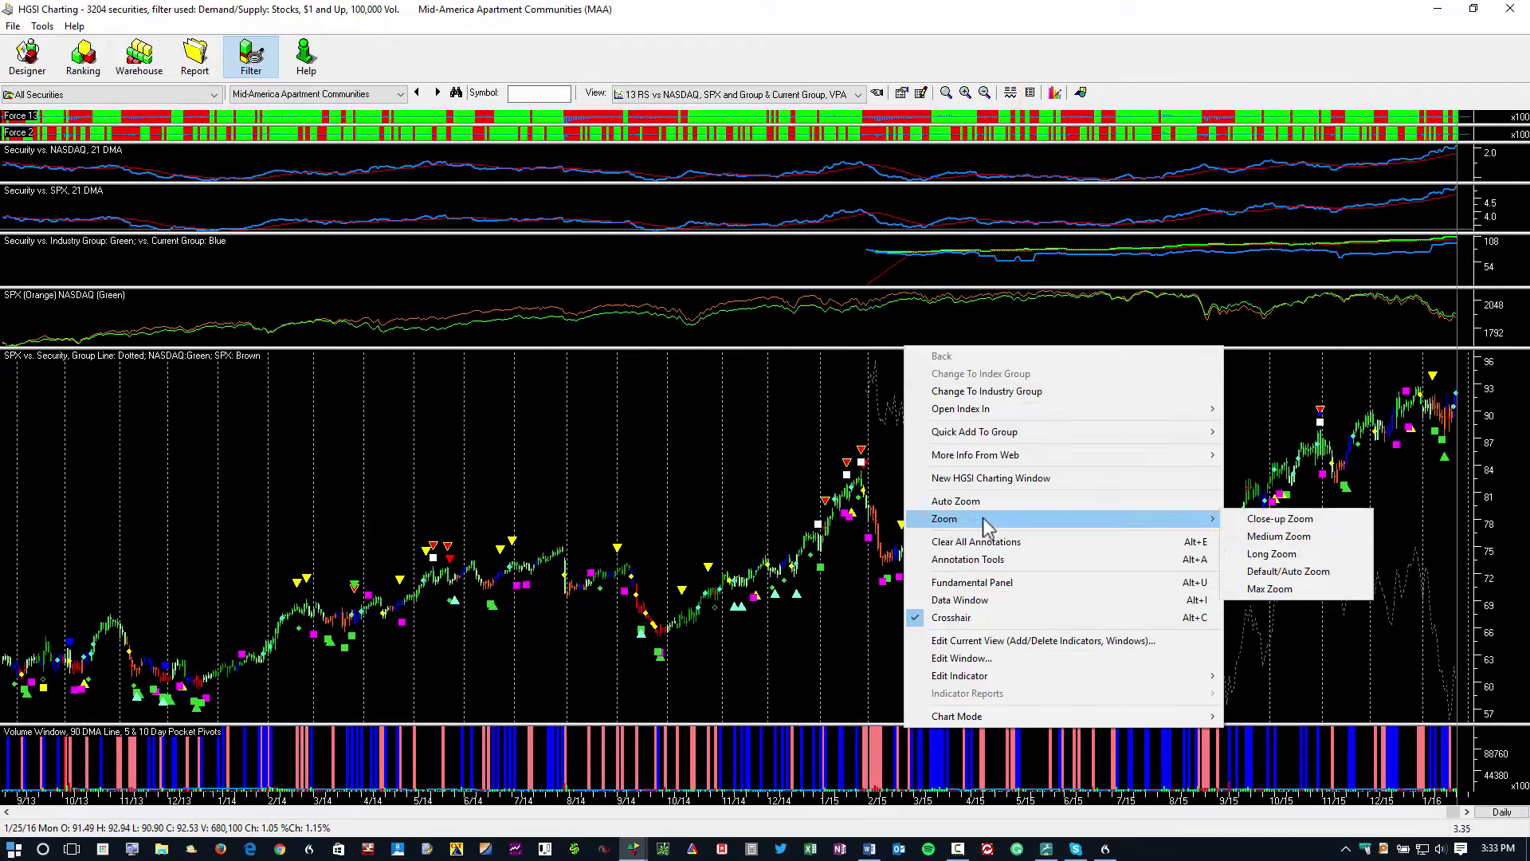
left_click(1268, 536)
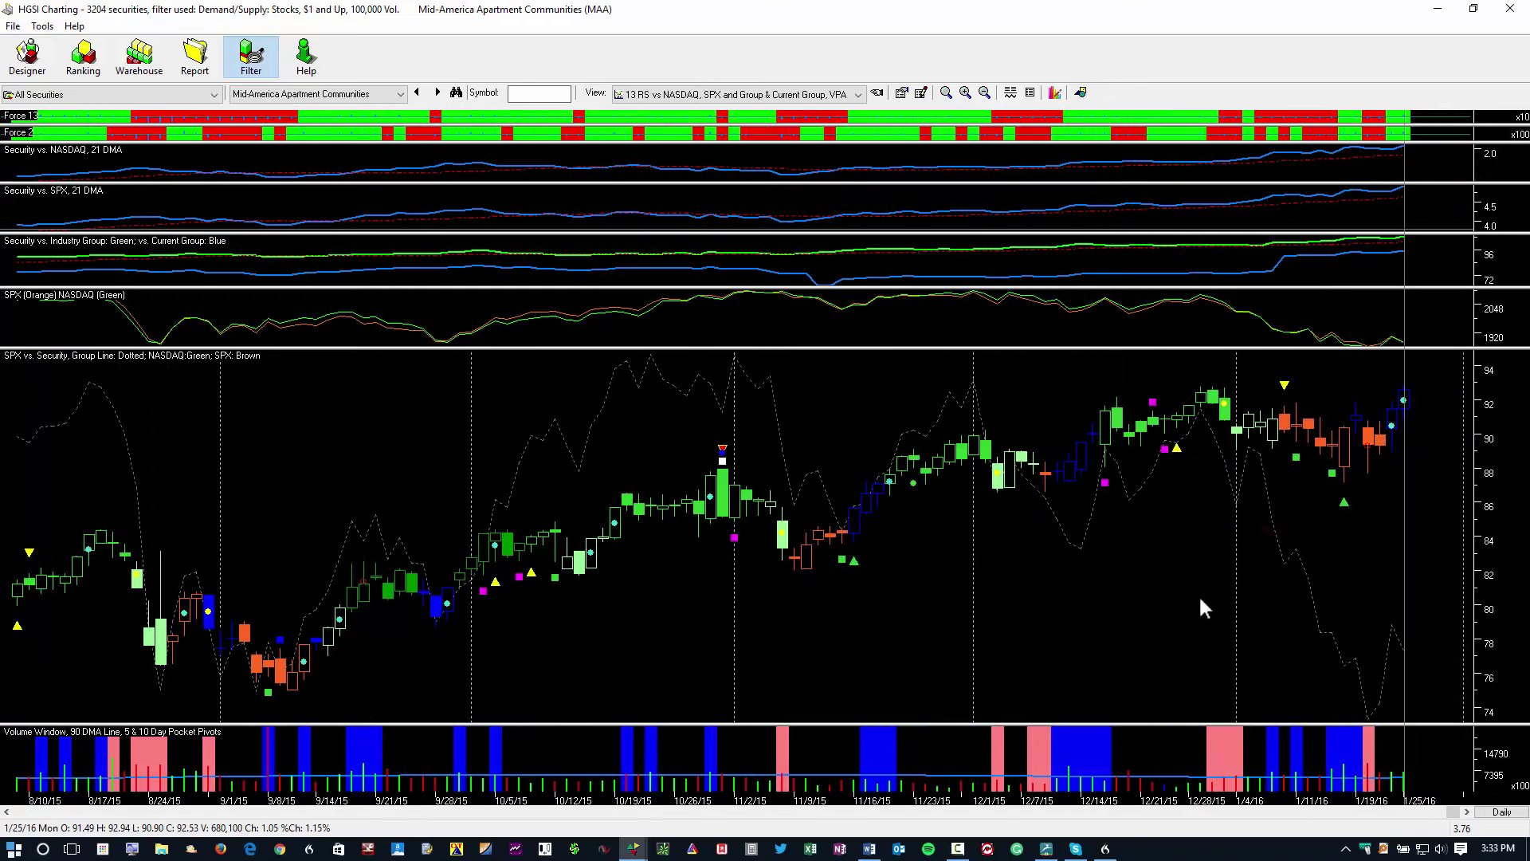